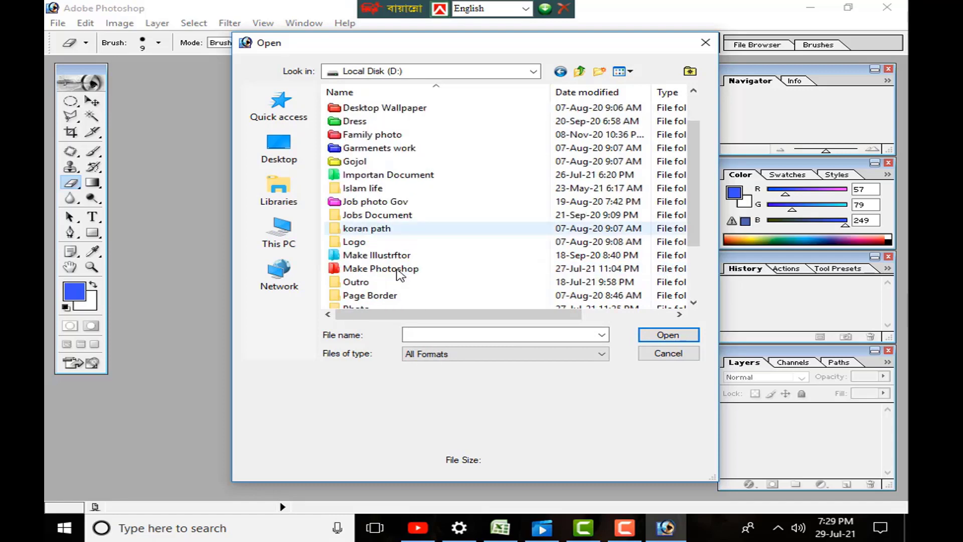
- Open the 555 portrait photo from the Make Photoshop folder and maximize its document window
double_click(393, 272)
click(455, 123)
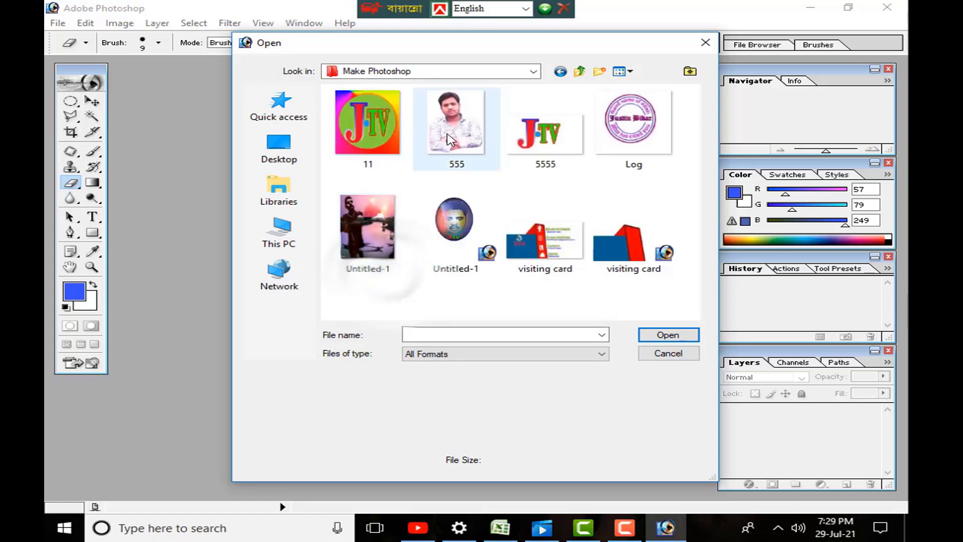
click(667, 334)
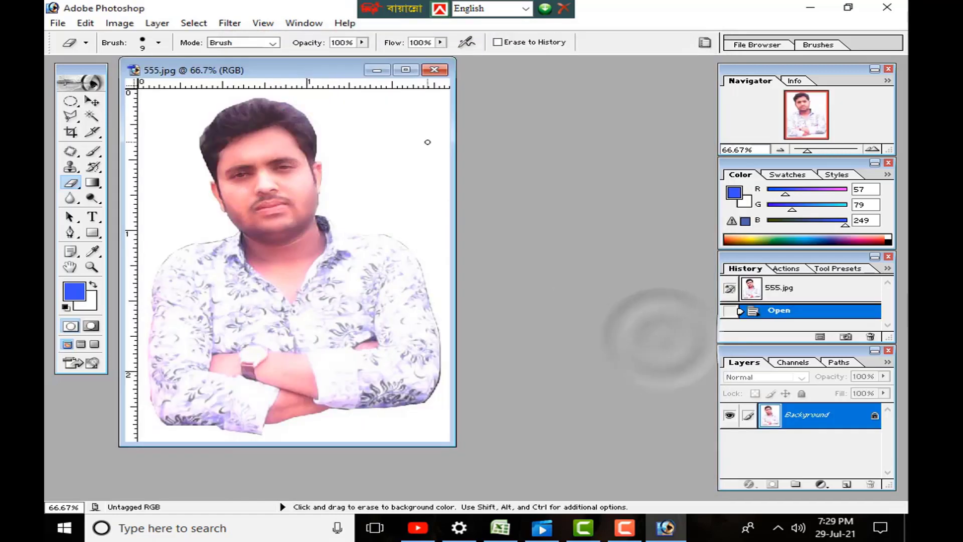
click(406, 69)
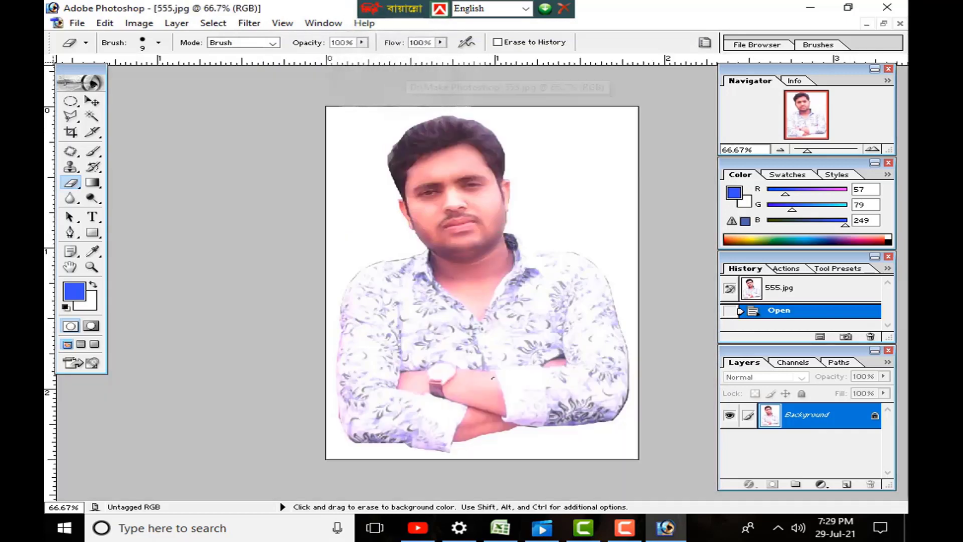
key(ctrl+0)
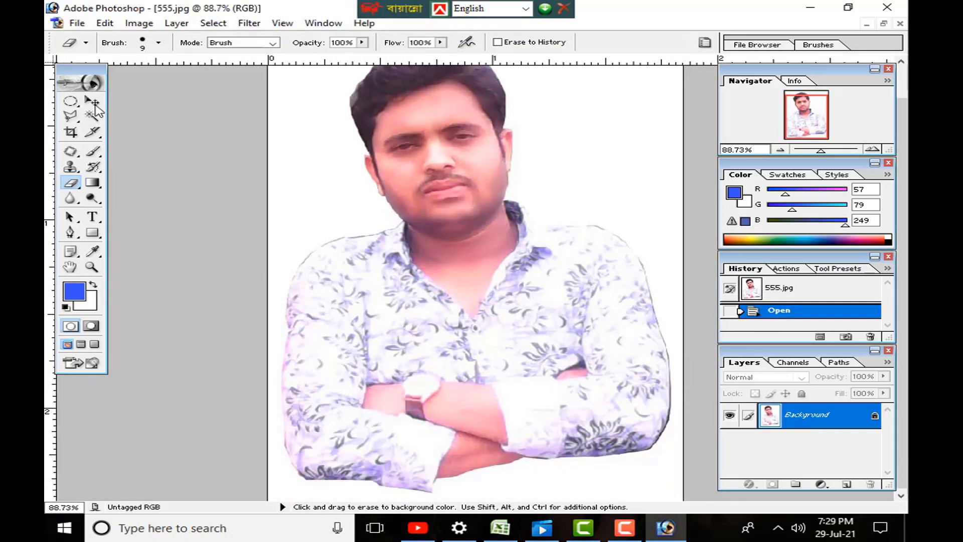
click(93, 102)
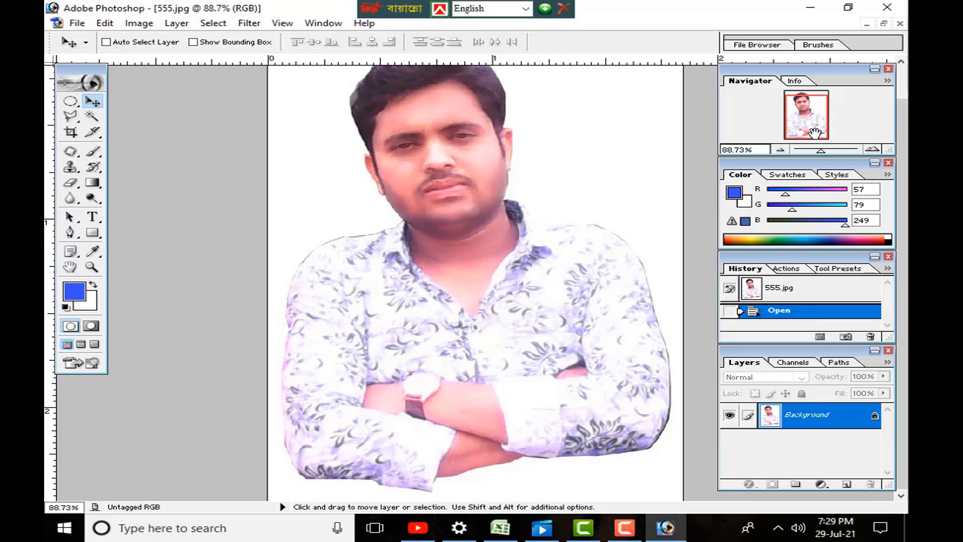
drag(815, 132, 814, 128)
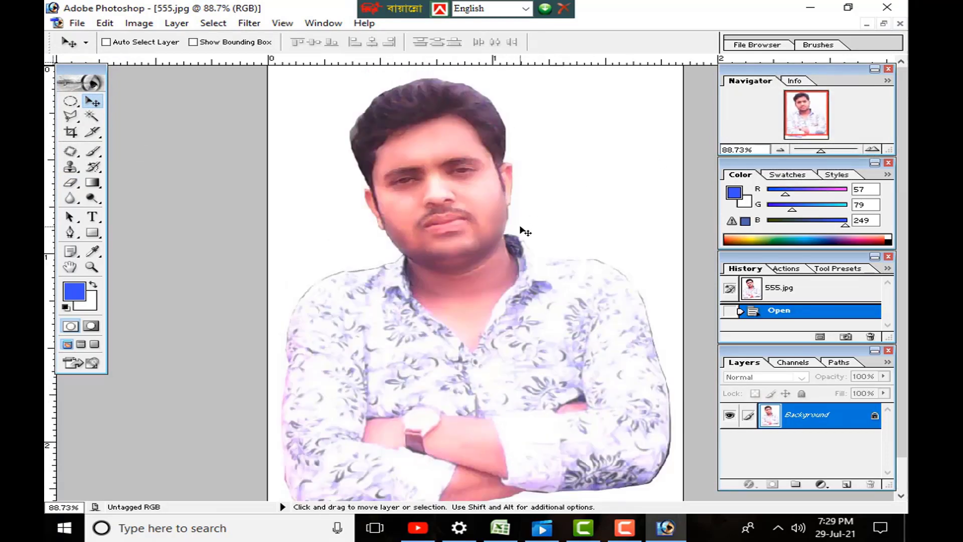
key(ctrl+alt+0)
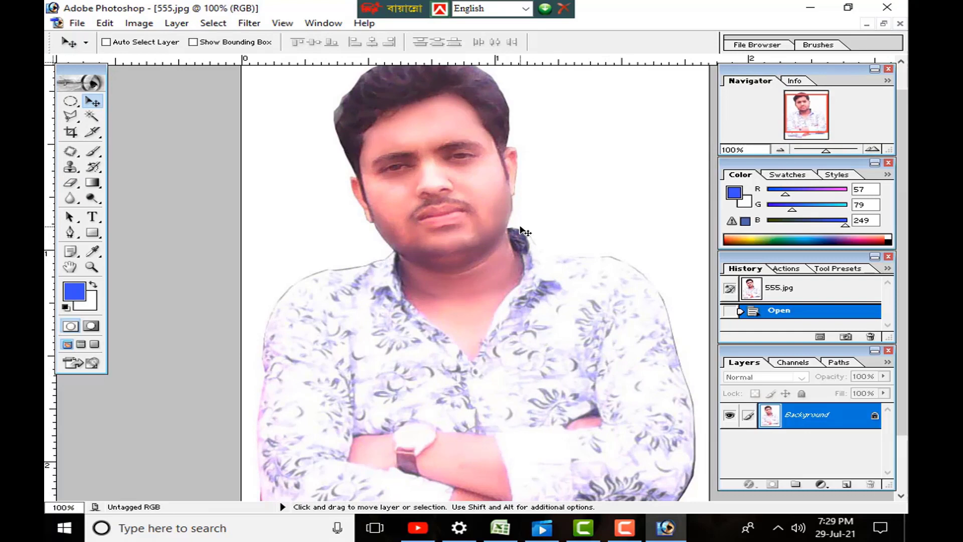
key(ctrl+plus)
drag(477, 217, 484, 420)
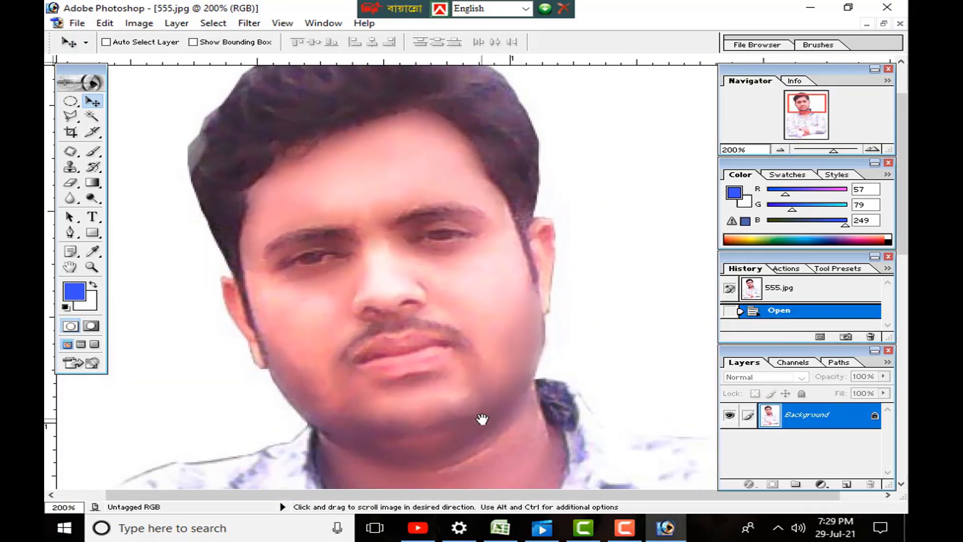
- Start a Pen tool path at the jaw by the dark collar, curve it under the chin to the opposite jaw, and remove the forward handle
key(ctrl+minus)
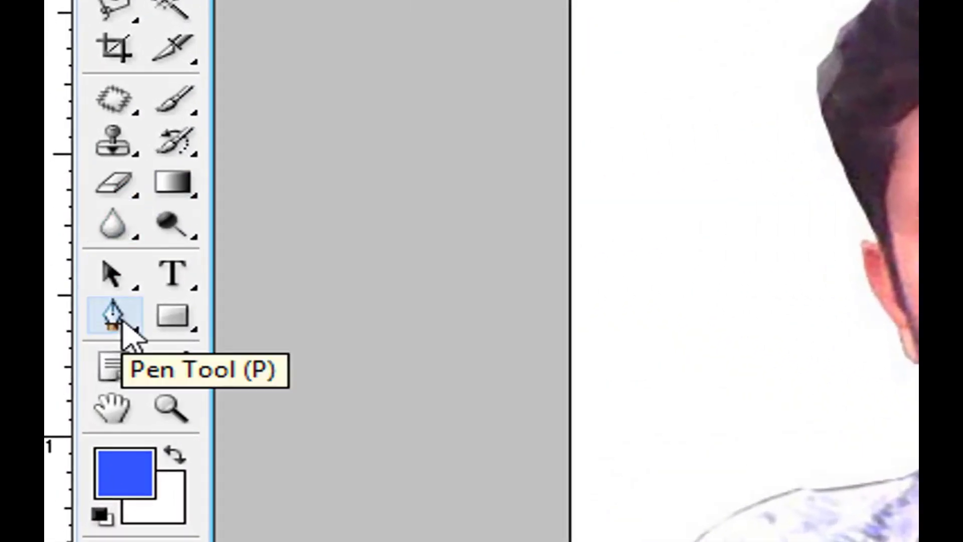
click(121, 321)
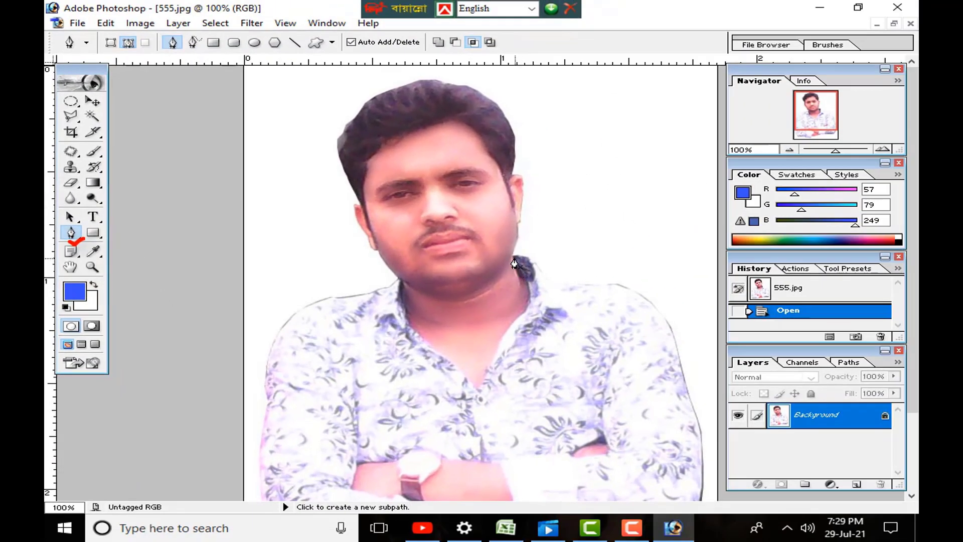
click(513, 257)
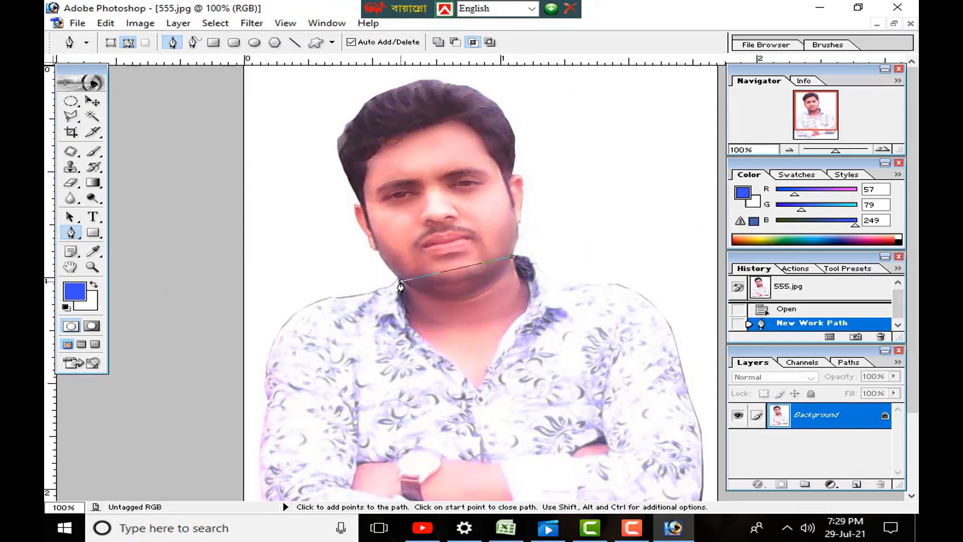
drag(400, 281, 339, 237)
drag(331, 223, 330, 221)
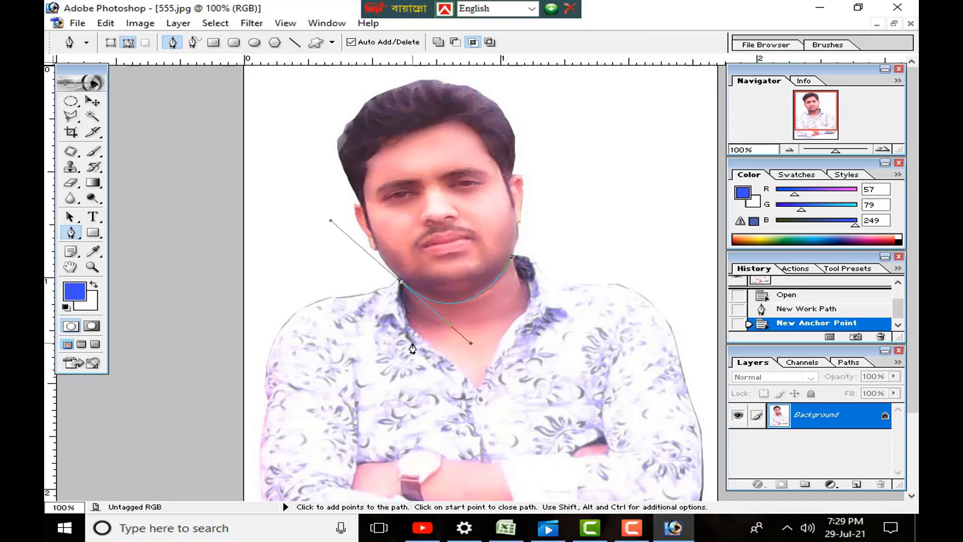
click(400, 282)
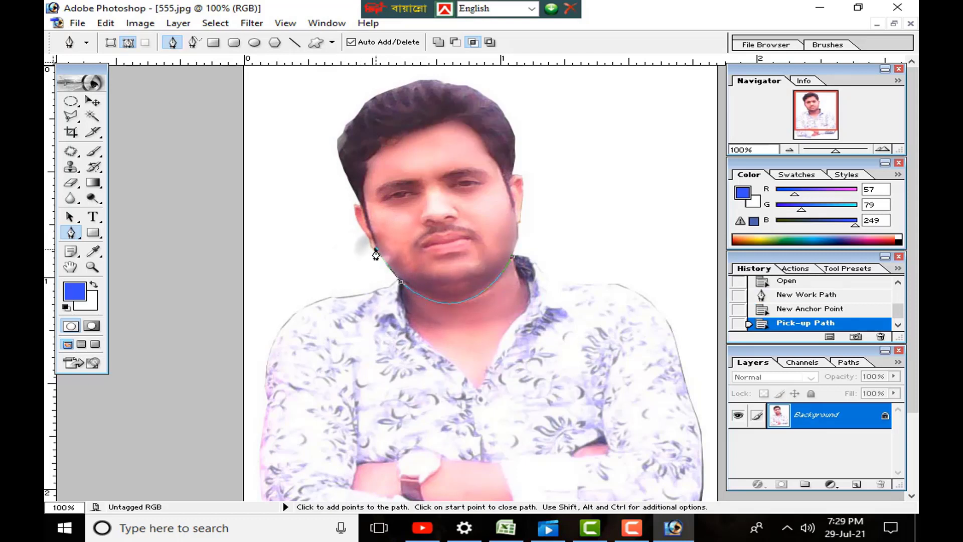
- Extend the path up the jaw and around the ear on the image's left side, removing the forward handle at each curved point
click(376, 250)
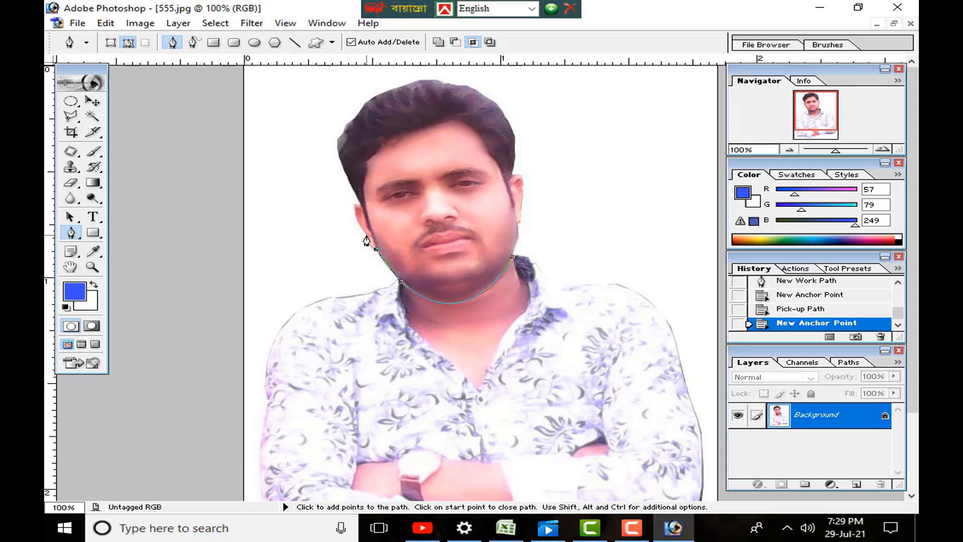
key(ctrl+plus)
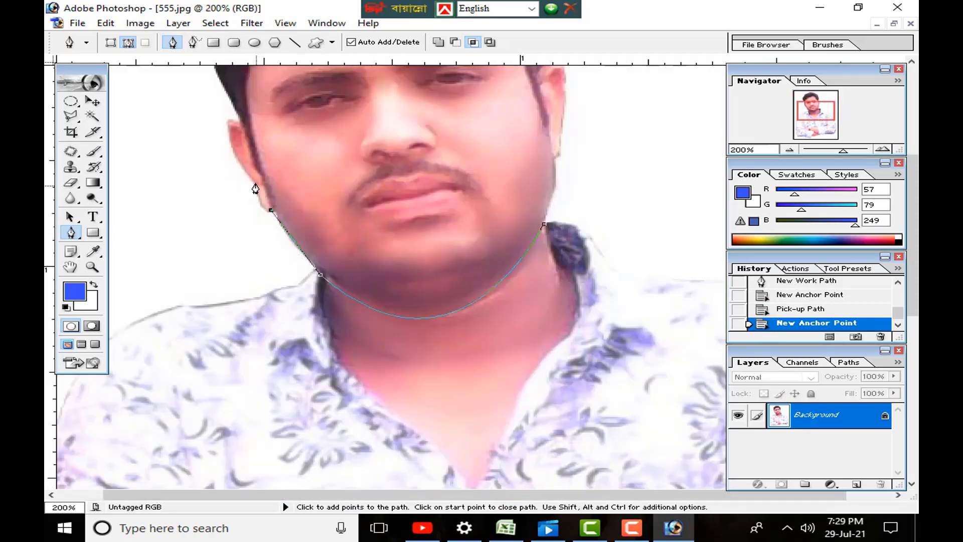
drag(253, 183, 253, 161)
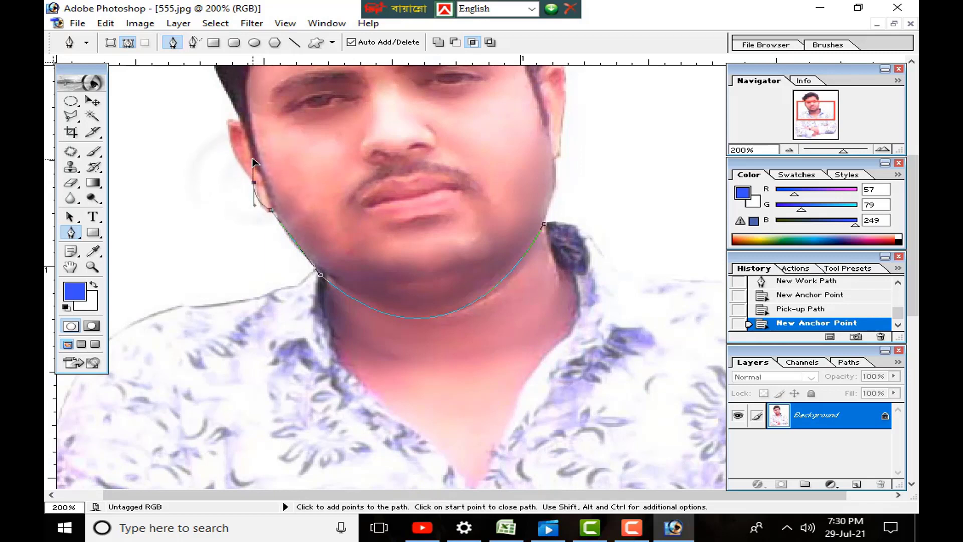
click(246, 144)
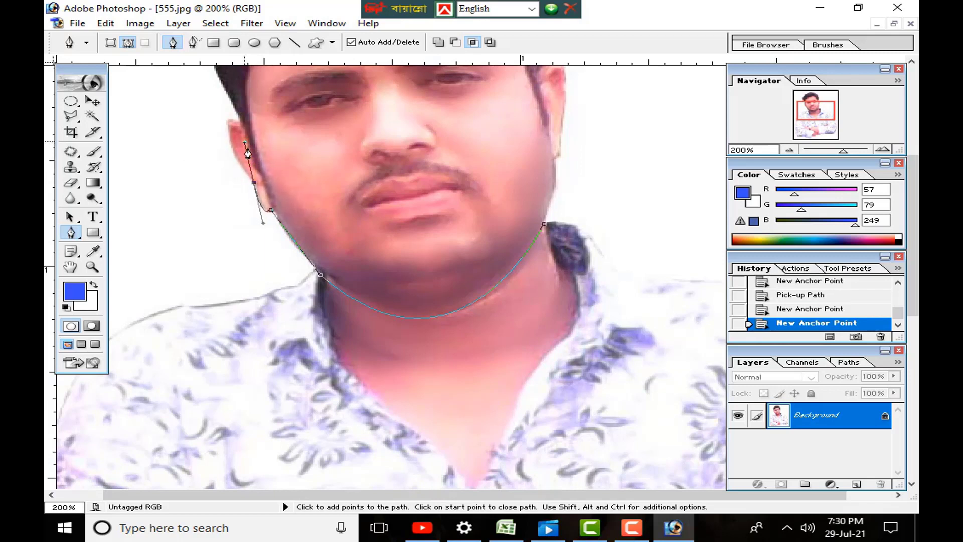
key(ctrl+z)
click(254, 184)
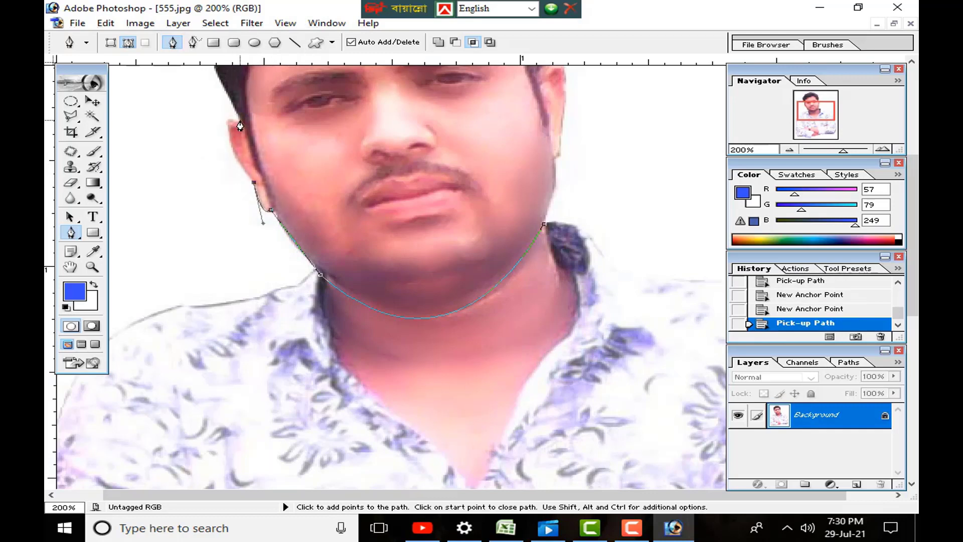
drag(240, 122, 273, 130)
alt+click(240, 121)
- Trace the hair from the left ear up to the crown with two curved anchor points, removing each forward handle
scroll(368, 163, up, 5)
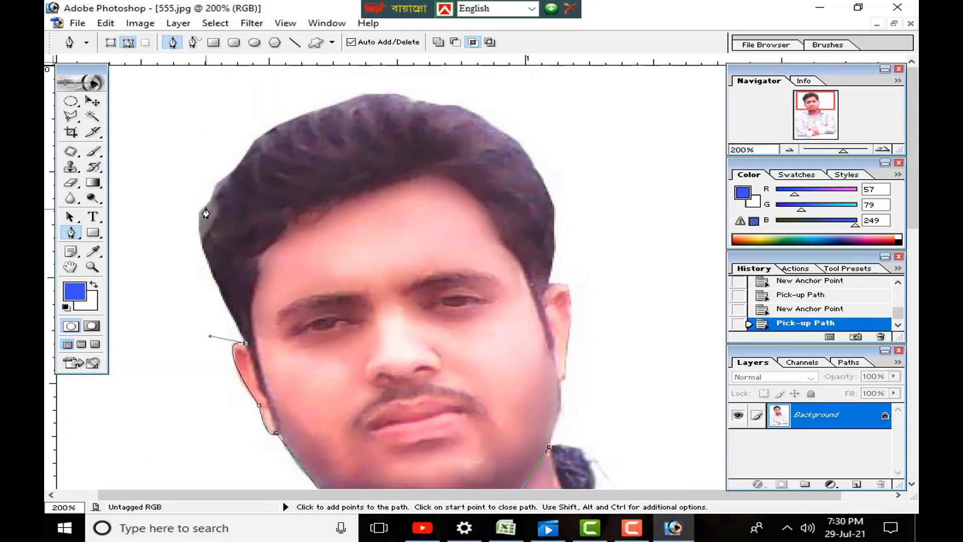
drag(212, 204, 230, 150)
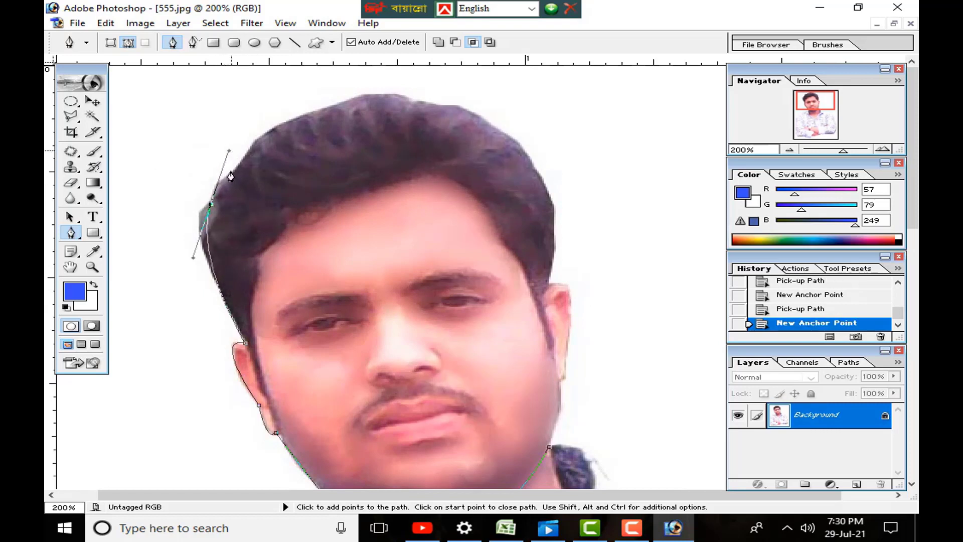
click(211, 203)
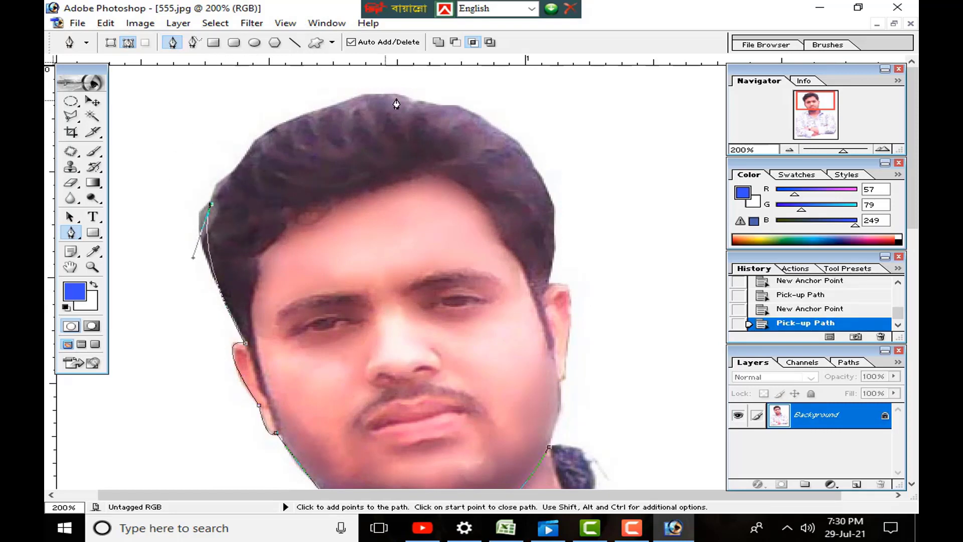
drag(407, 96, 552, 100)
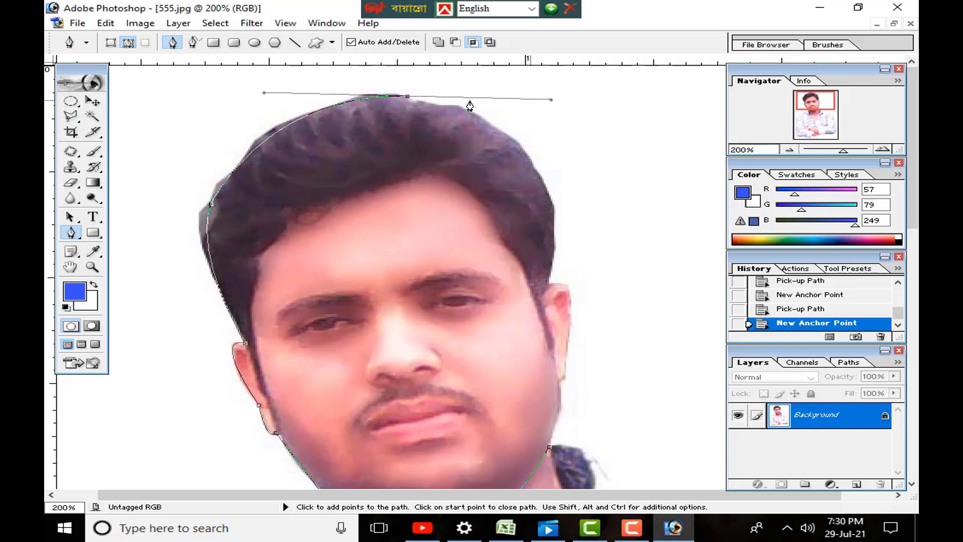
click(408, 100)
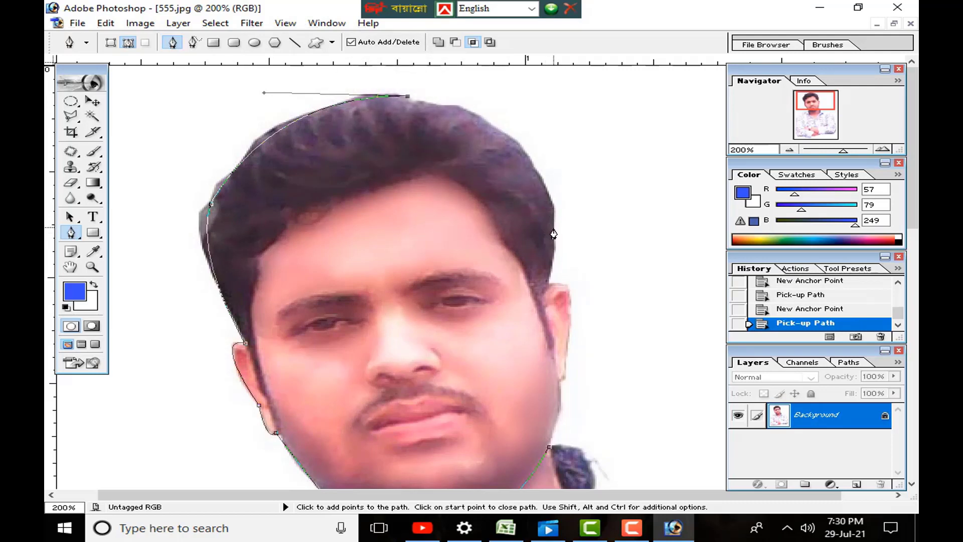
drag(553, 229, 587, 353)
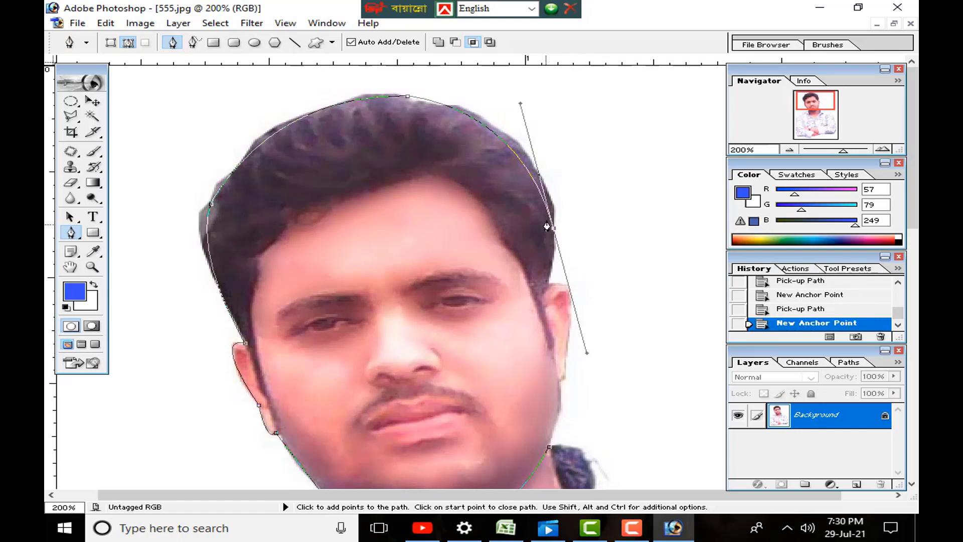
click(555, 231)
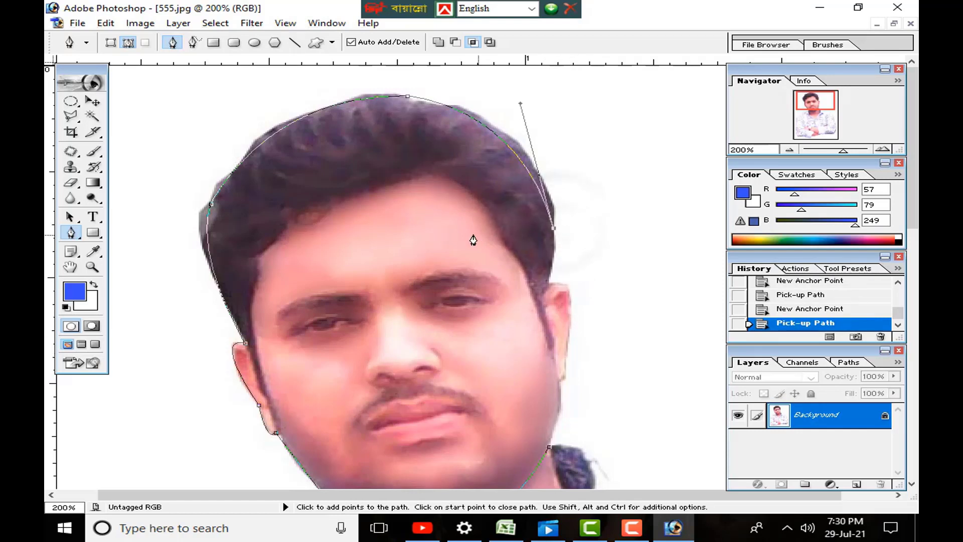
click(408, 98)
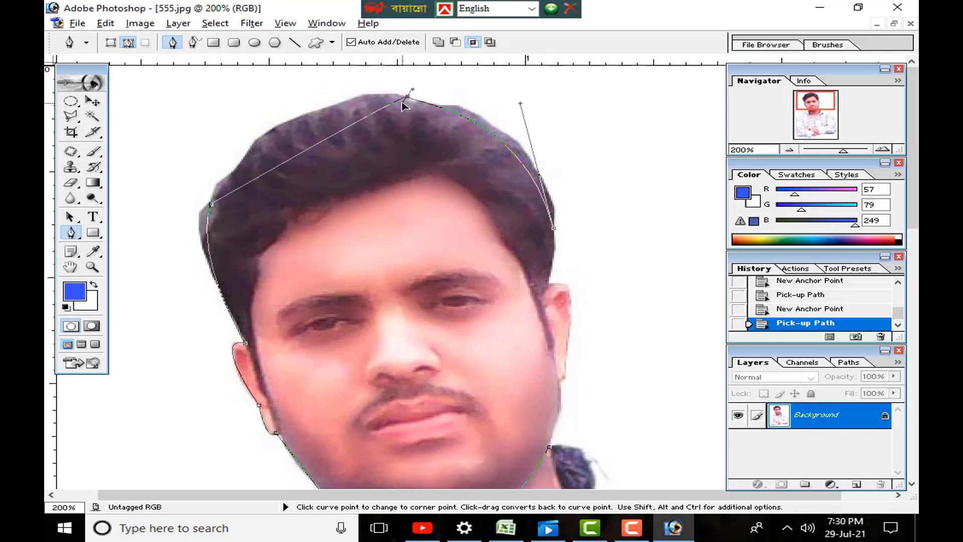
click(404, 99)
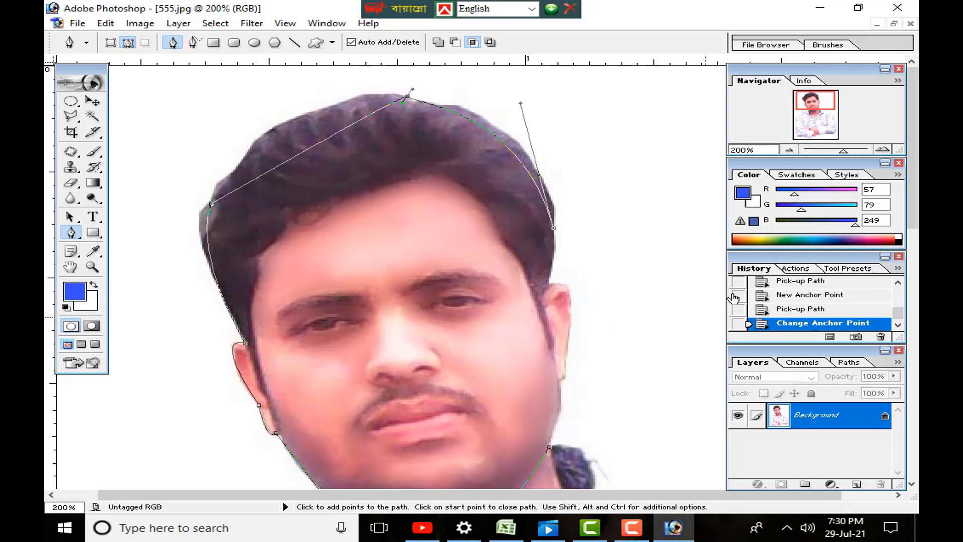
click(792, 309)
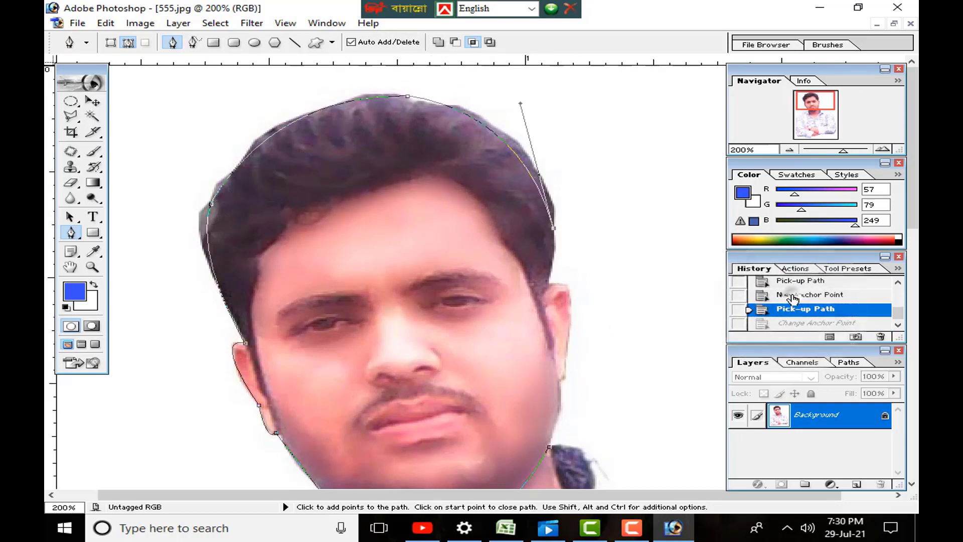
click(792, 296)
click(793, 282)
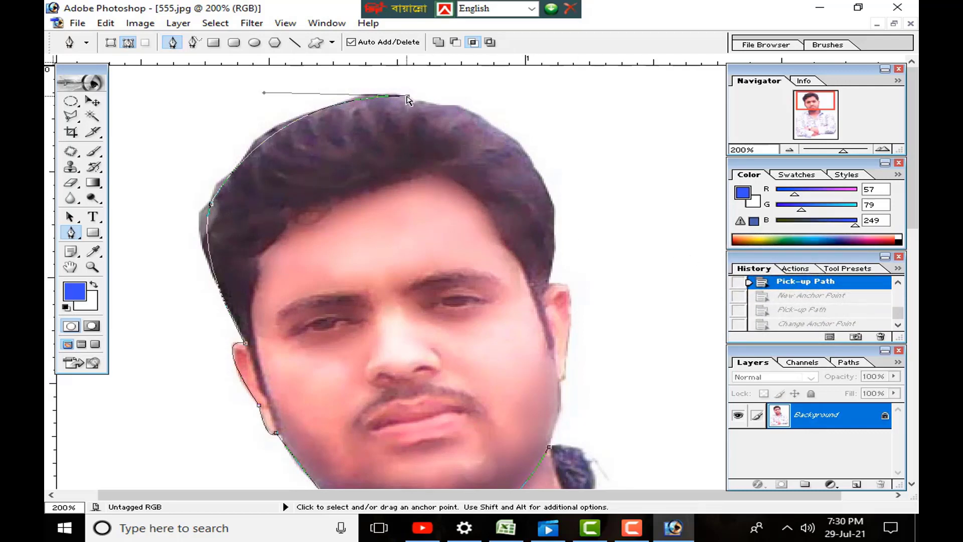
- Curve the path from the crown down the hair edge to just above the right ear and remove the forward handle
drag(552, 257, 546, 399)
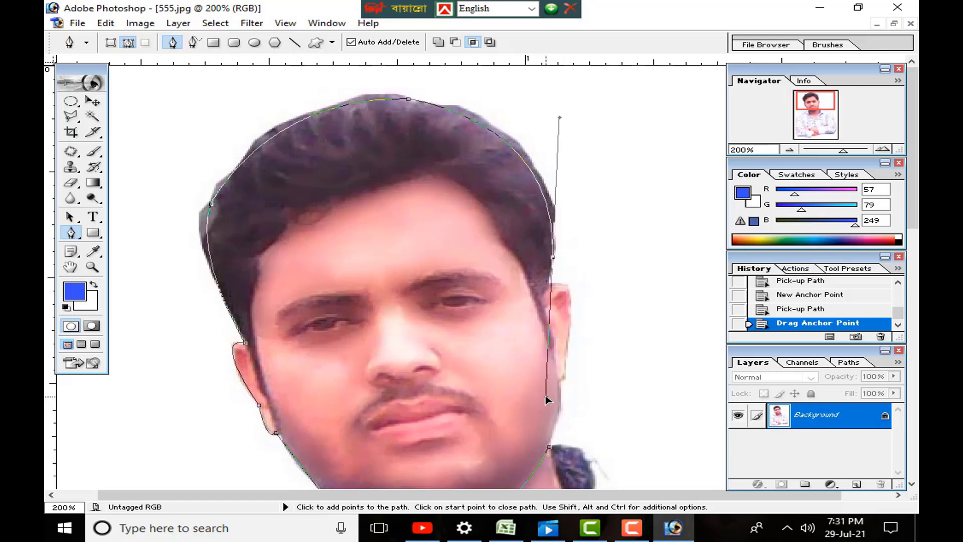
click(547, 398)
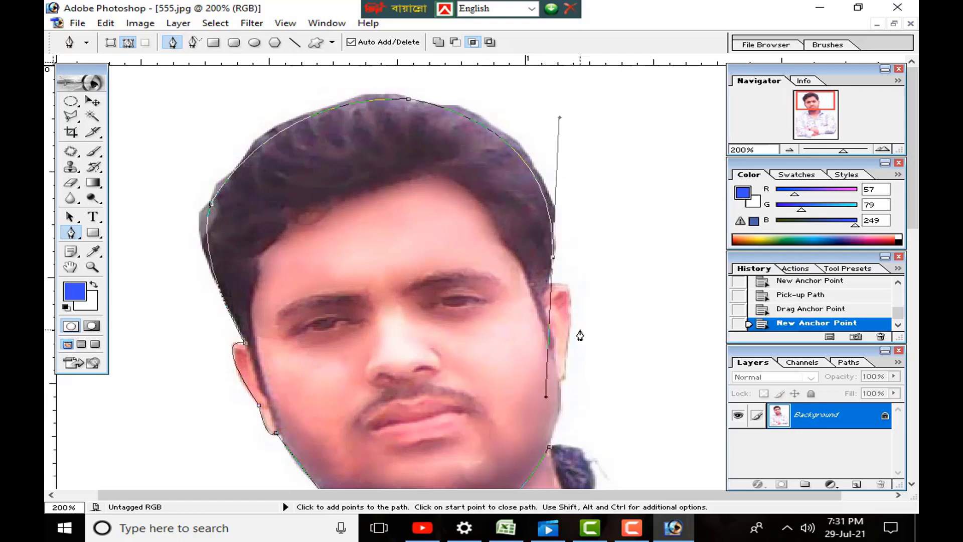
alt+click(553, 258)
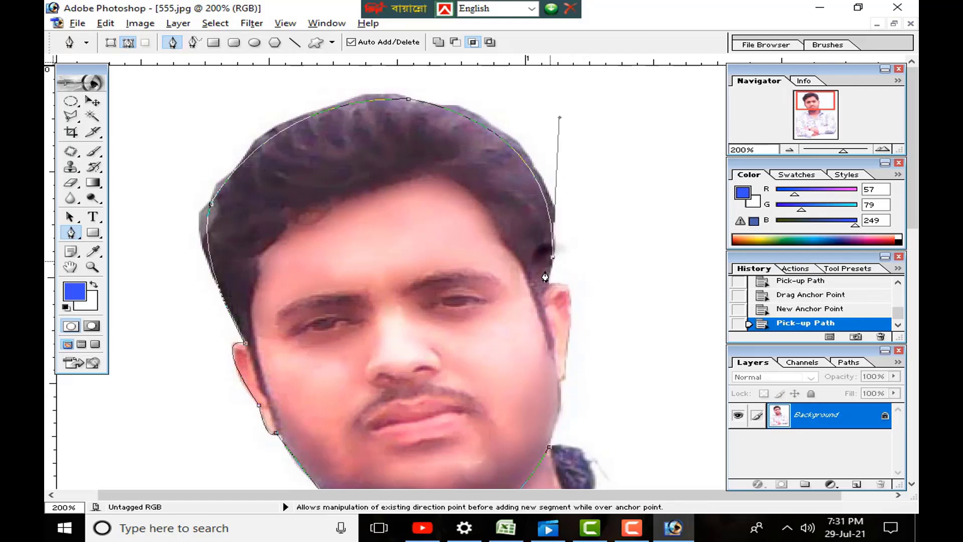
- Add a corner point at the top of the right ear and a curved point on its outer edge, removing the latter's forward handle
click(549, 284)
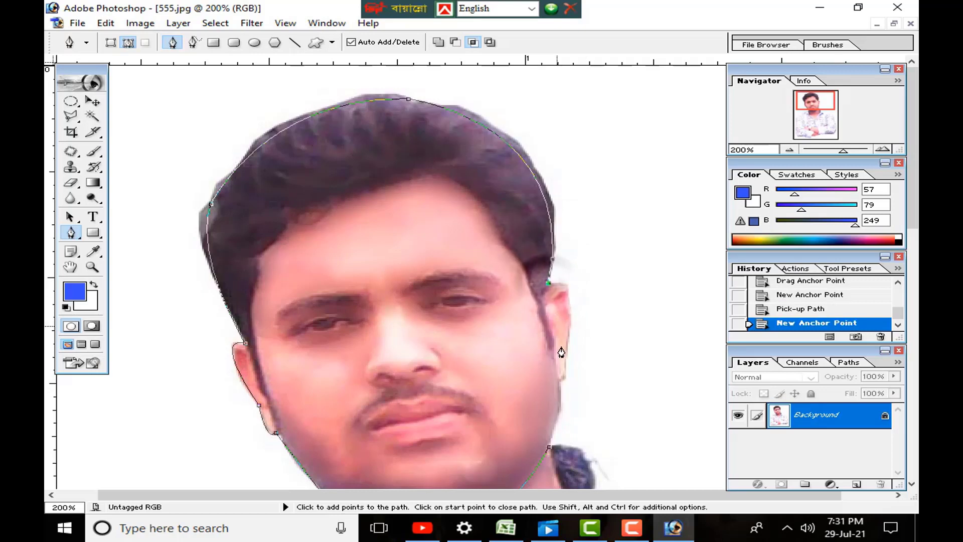
drag(567, 351, 548, 445)
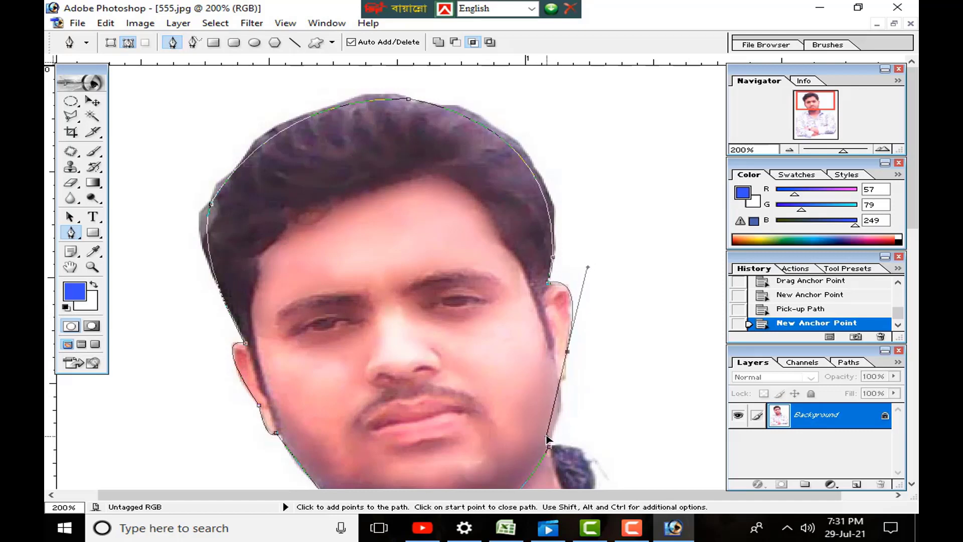
click(551, 441)
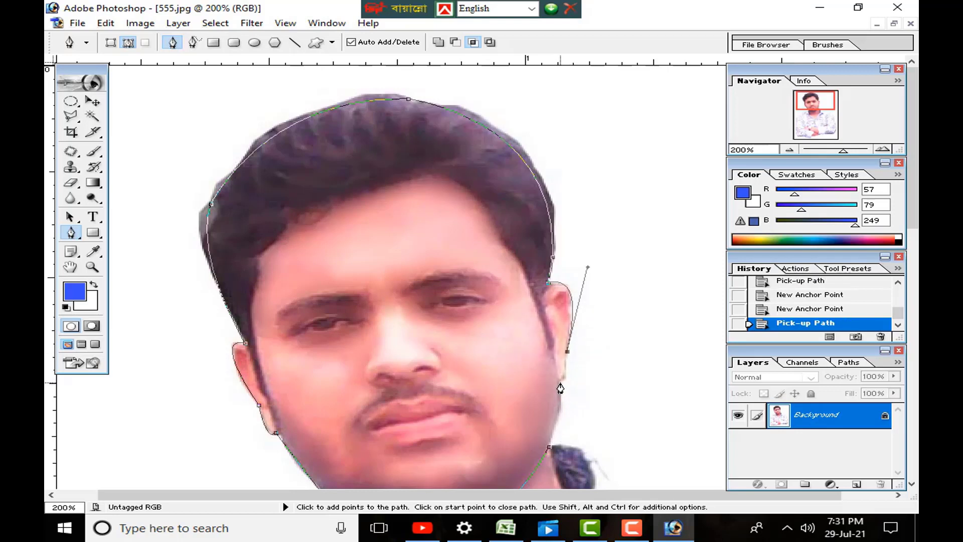
- Add a curved anchor point at the bottom of the right ear, remove its forward handle, and close the path at its starting point
drag(559, 381, 556, 385)
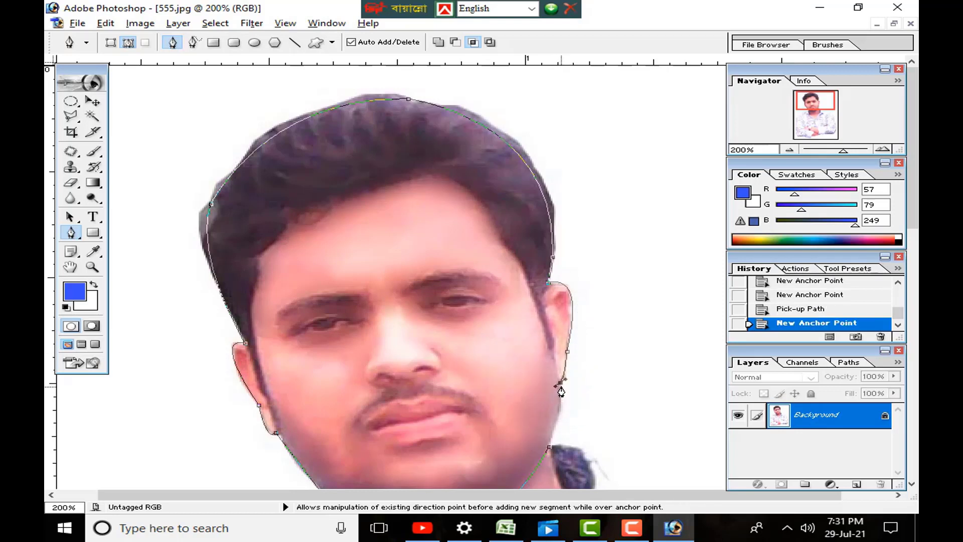
click(561, 387)
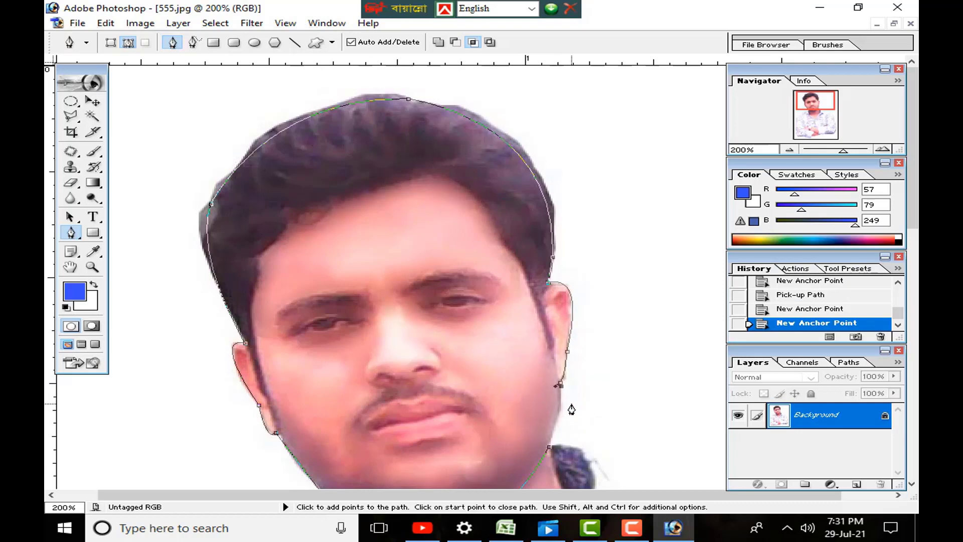
key(ctrl)
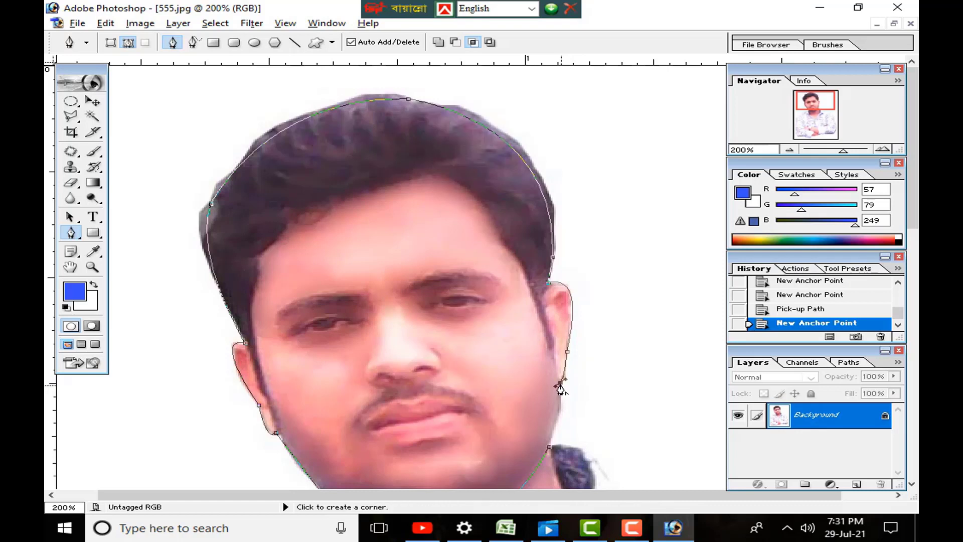
click(560, 386)
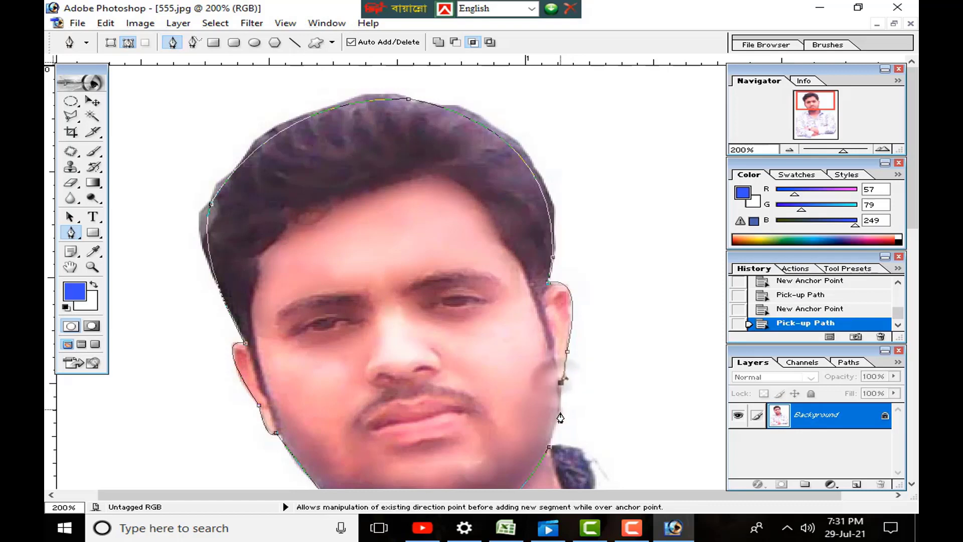
click(549, 446)
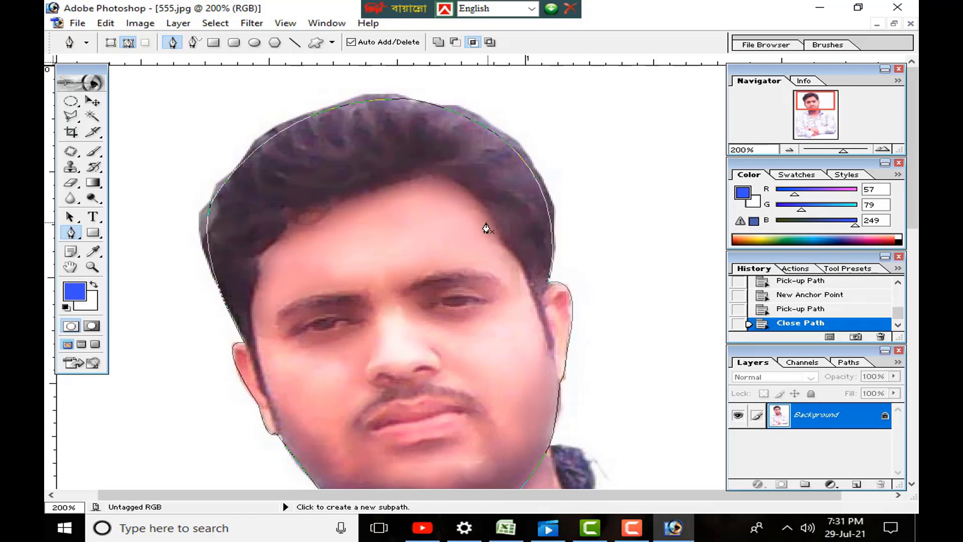
- Convert the closed head path into a selection
right_click(431, 207)
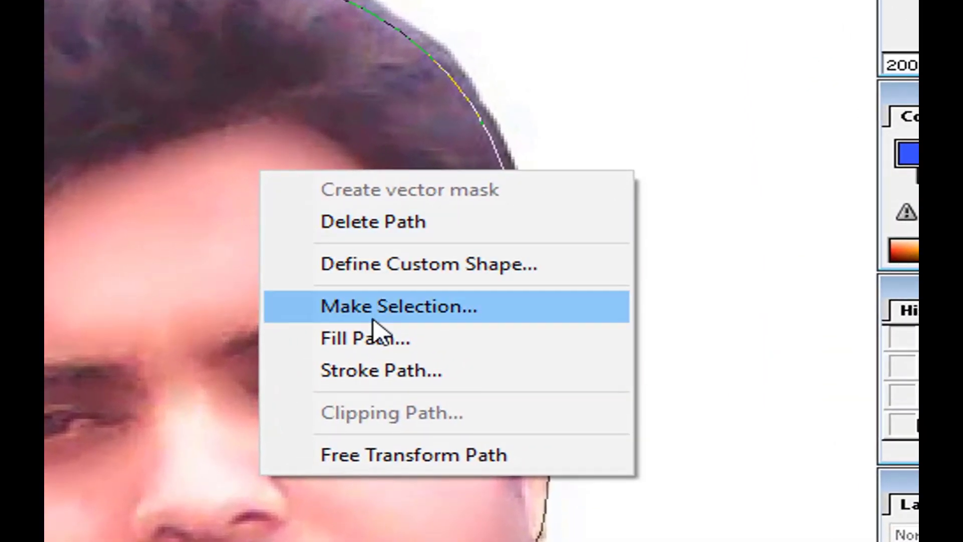
click(479, 269)
click(553, 193)
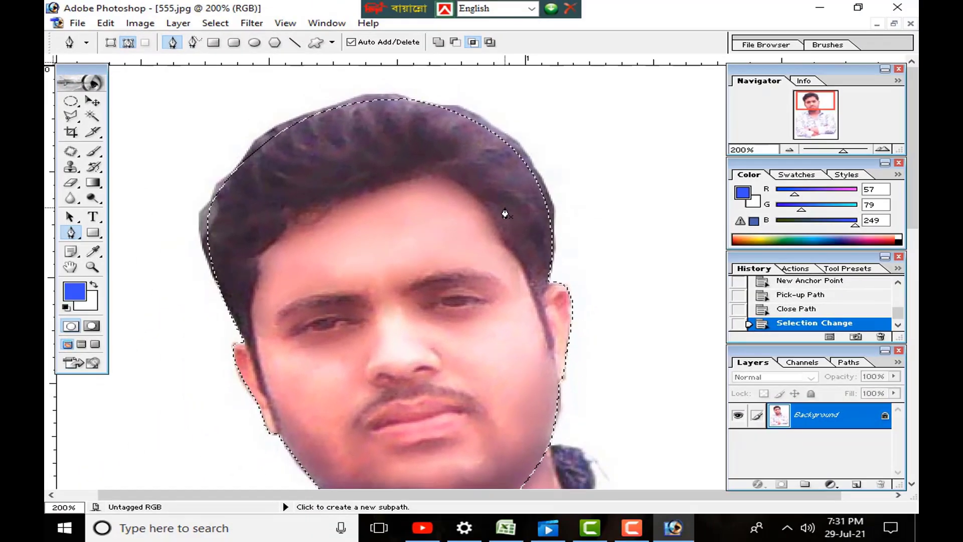
- Apply a Threshold adjustment with level 150 to the selected head
scroll(494, 206, down, 1)
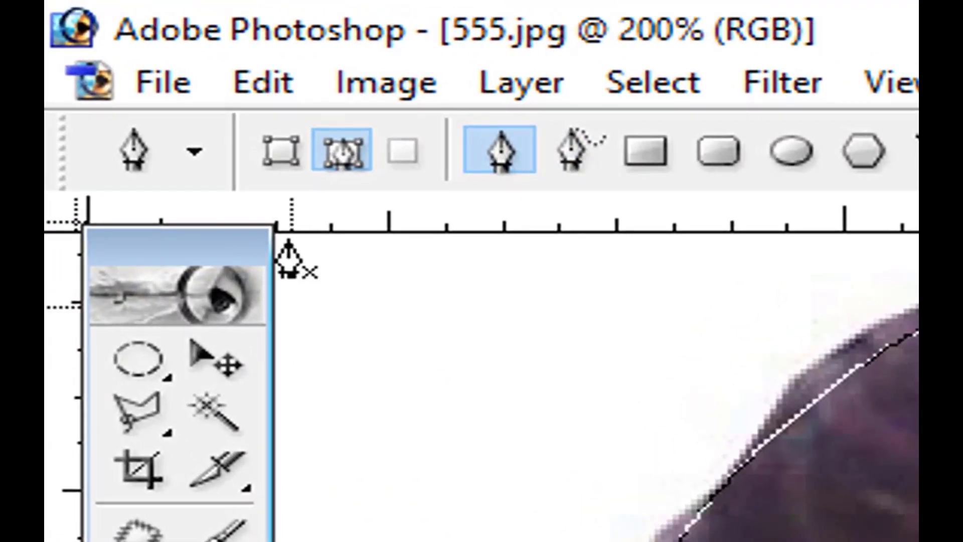
click(388, 100)
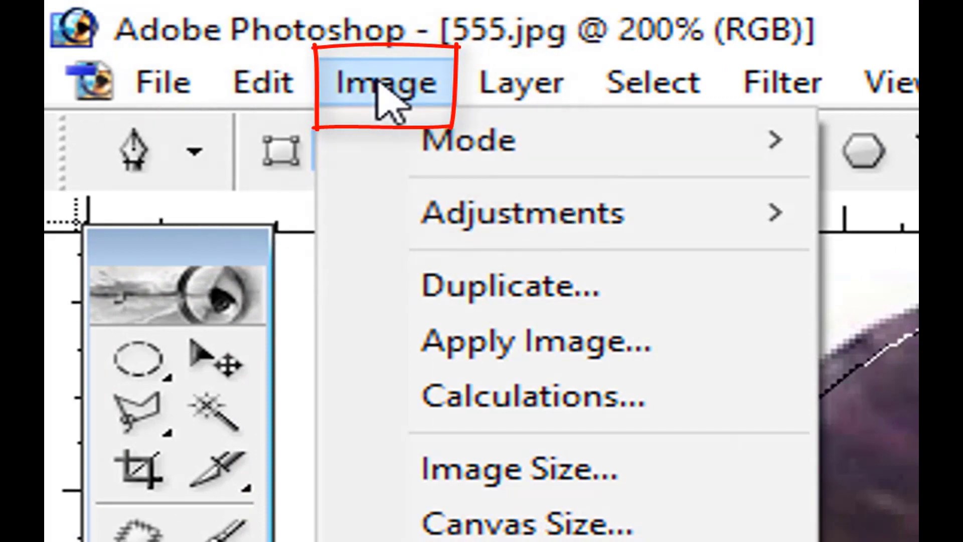
click(508, 224)
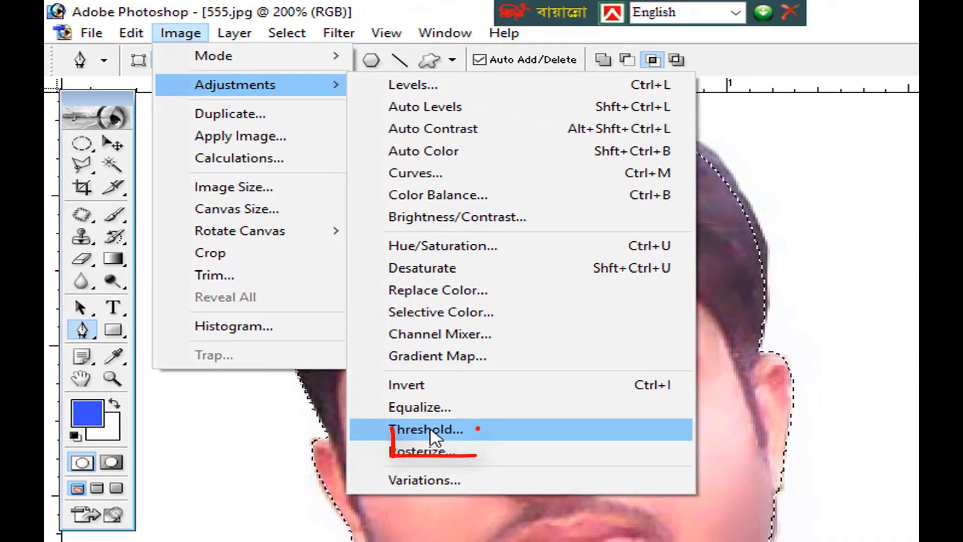
click(380, 433)
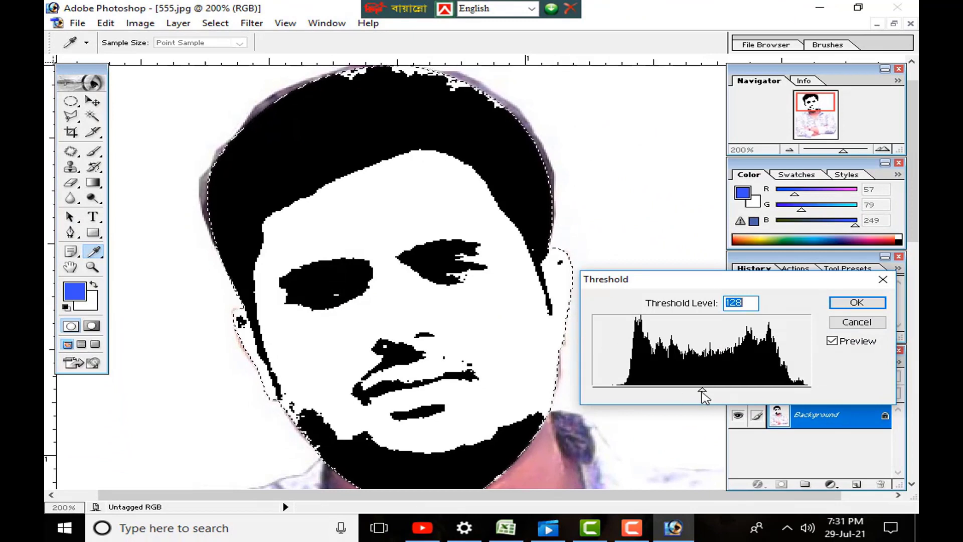
mouse_move(705, 398)
mouse_down()
mouse_move(720, 397)
mouse_move(698, 397)
mouse_up()
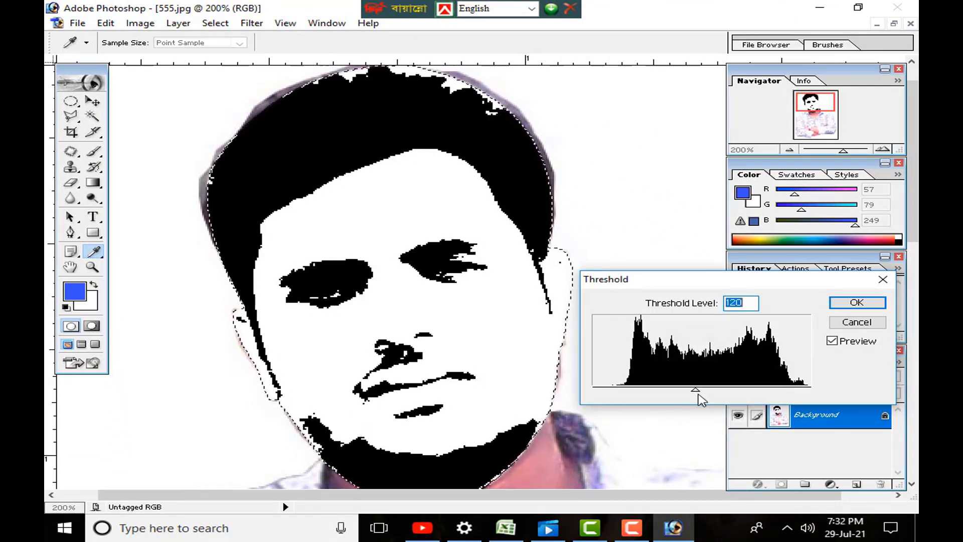
drag(700, 395, 724, 395)
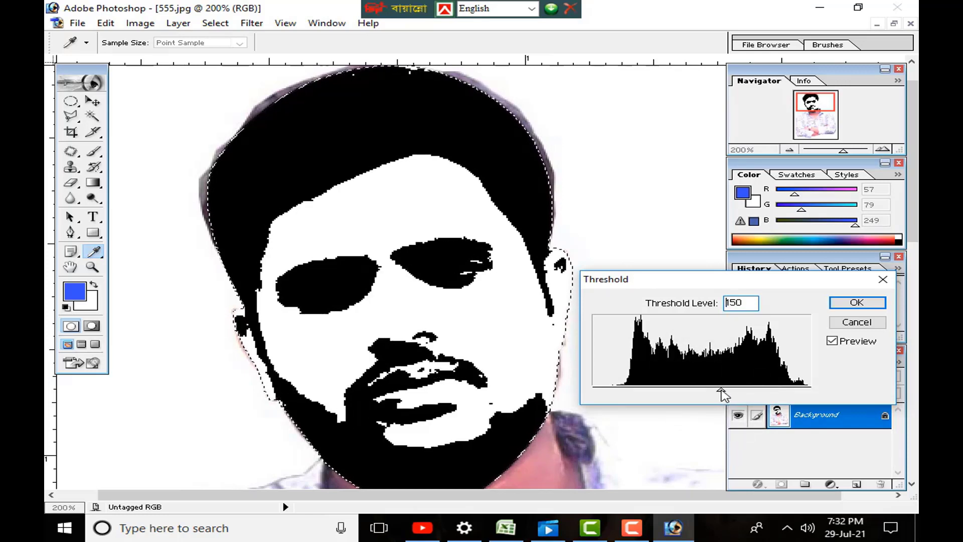
click(856, 301)
key(p)
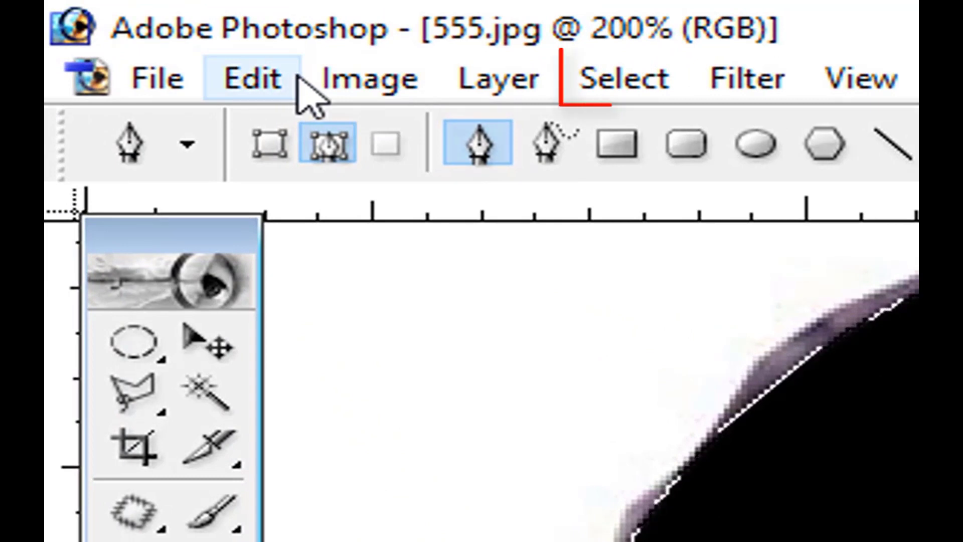
- Select the head's black areas with Color Range, sampling the black hair and setting Fuzziness to 34
click(604, 83)
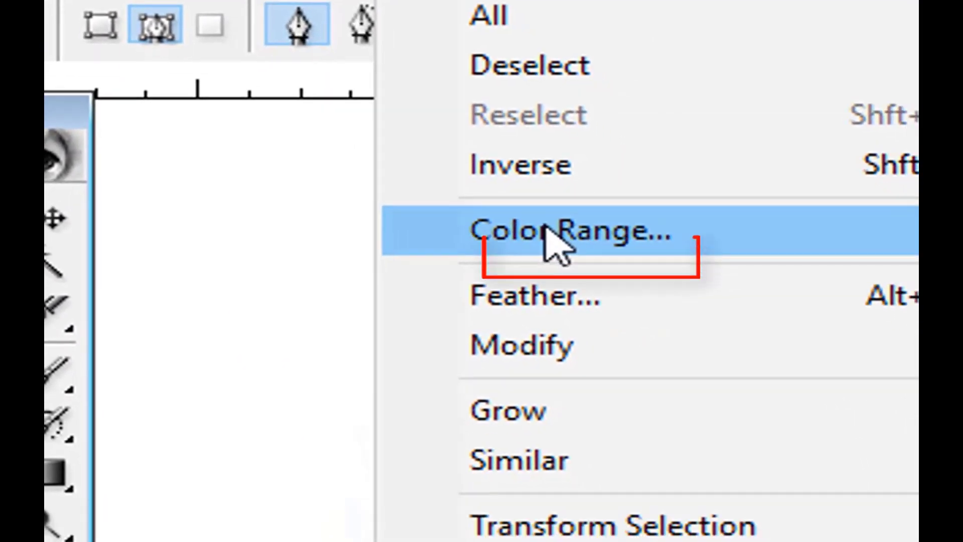
click(633, 287)
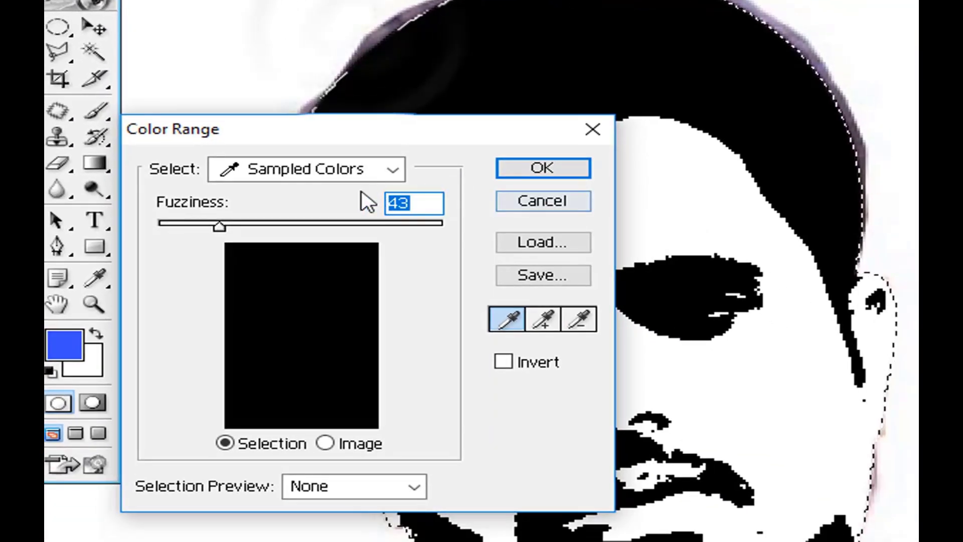
drag(436, 146, 742, 299)
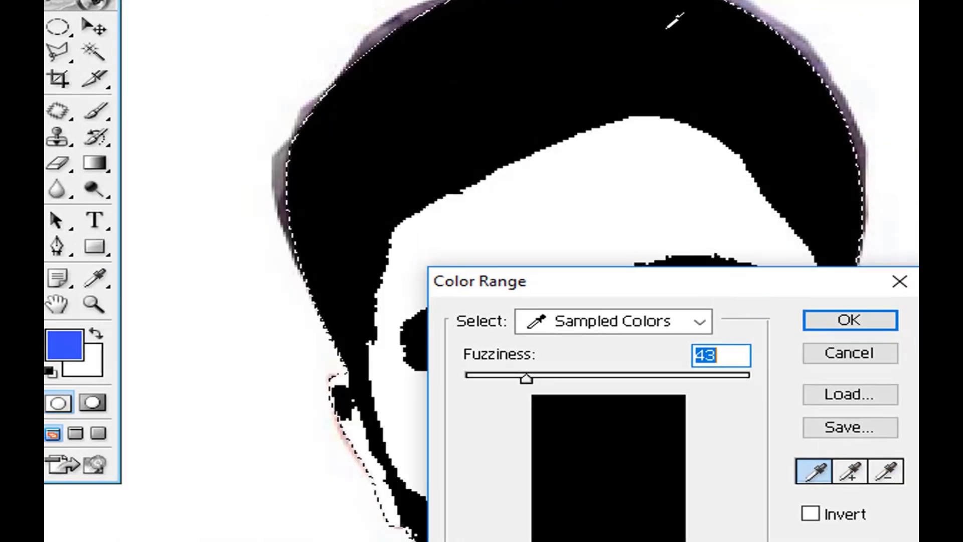
click(667, 29)
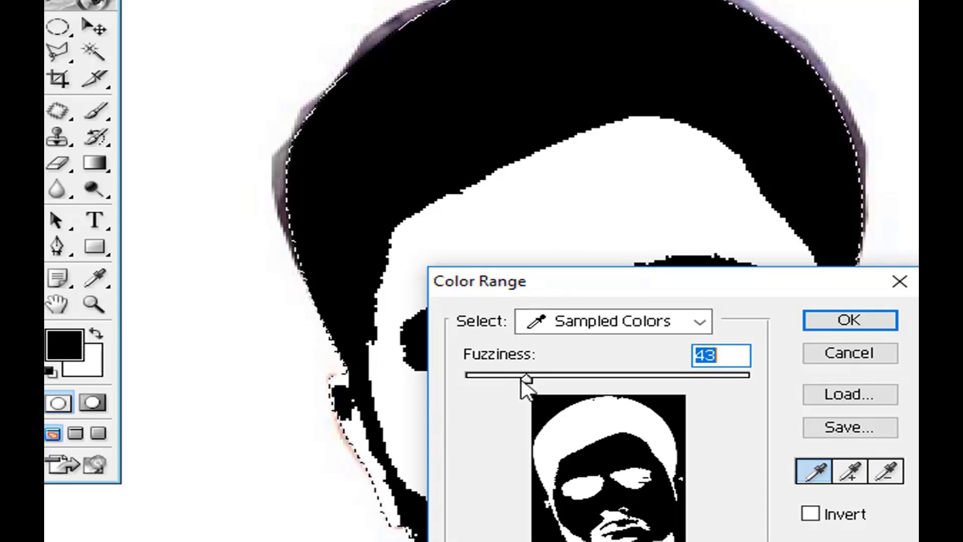
drag(526, 380, 569, 388)
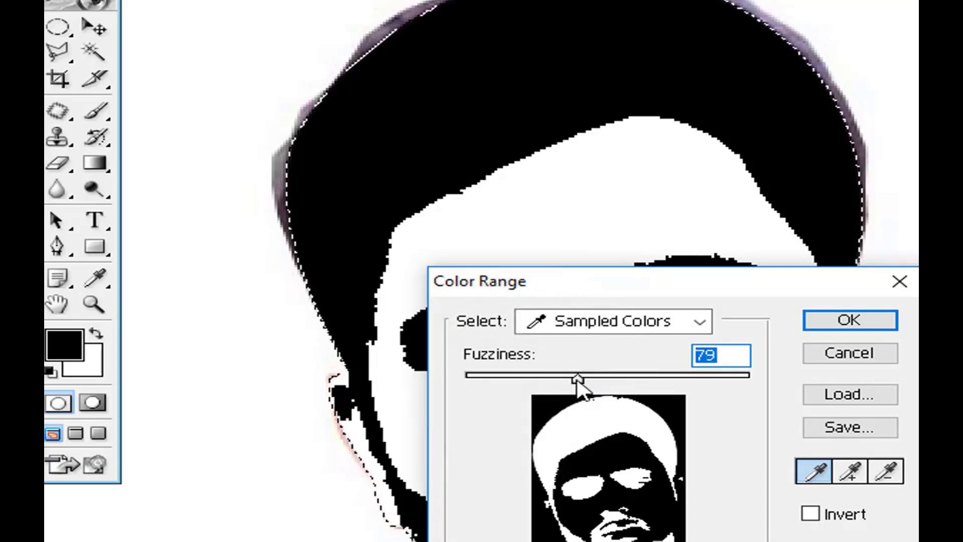
drag(555, 373, 540, 375)
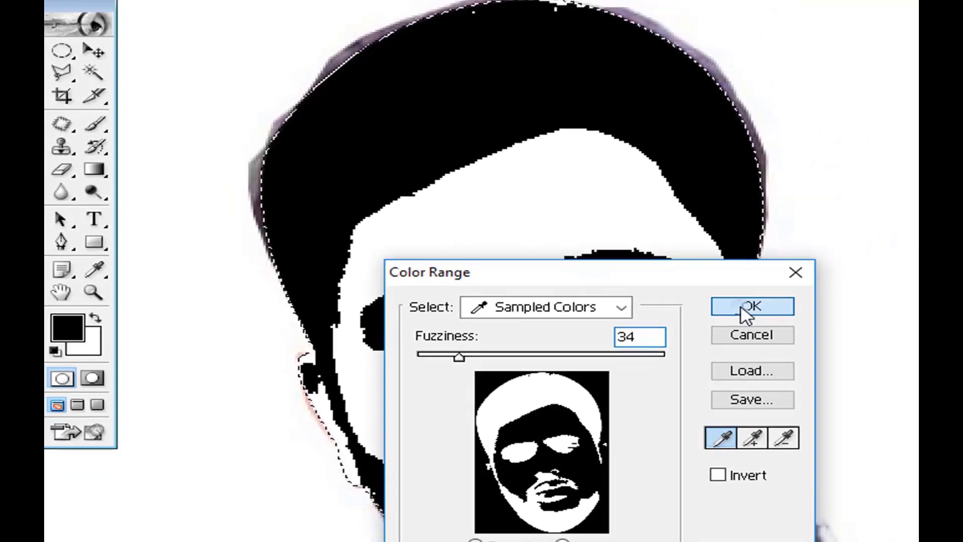
click(846, 322)
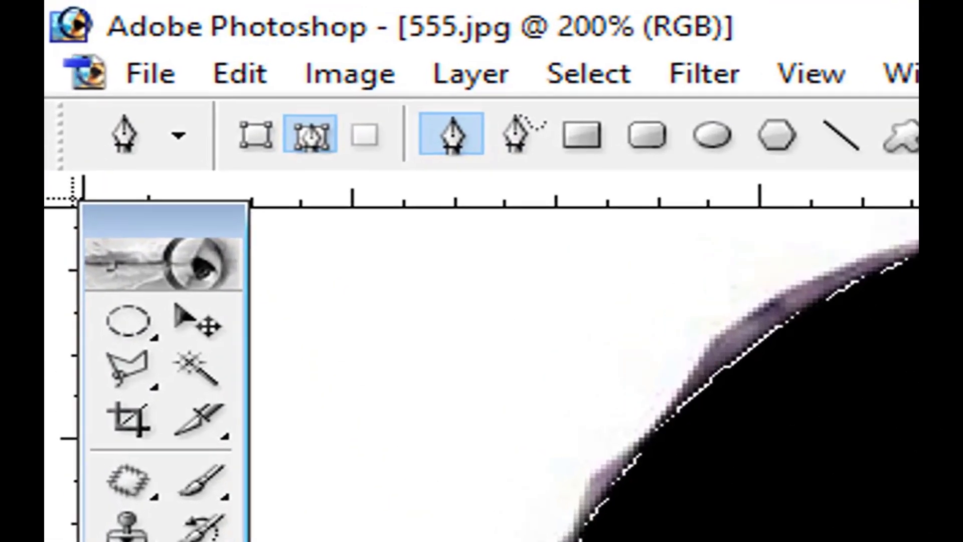
- Create a new document from the A4 preset with width and height in inches, and maximize its window
click(151, 78)
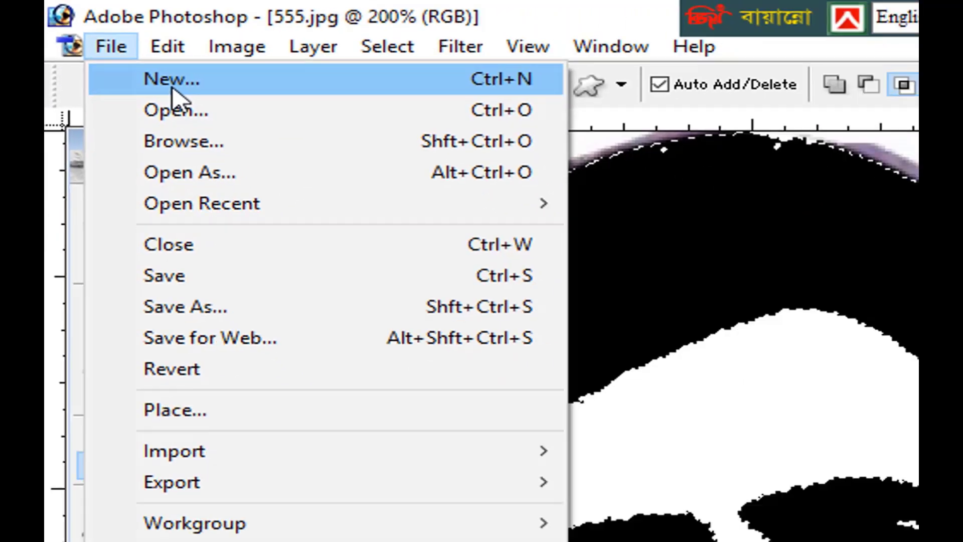
click(172, 89)
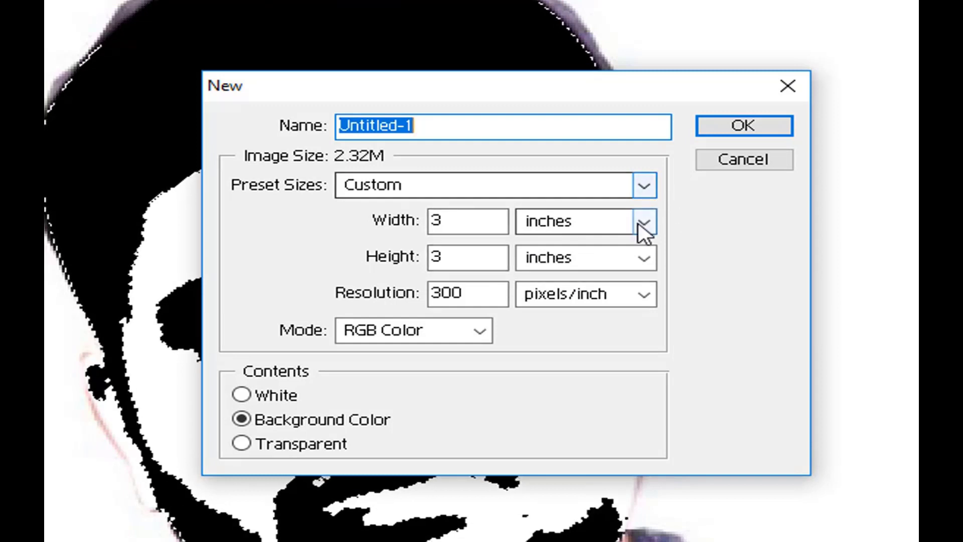
click(643, 188)
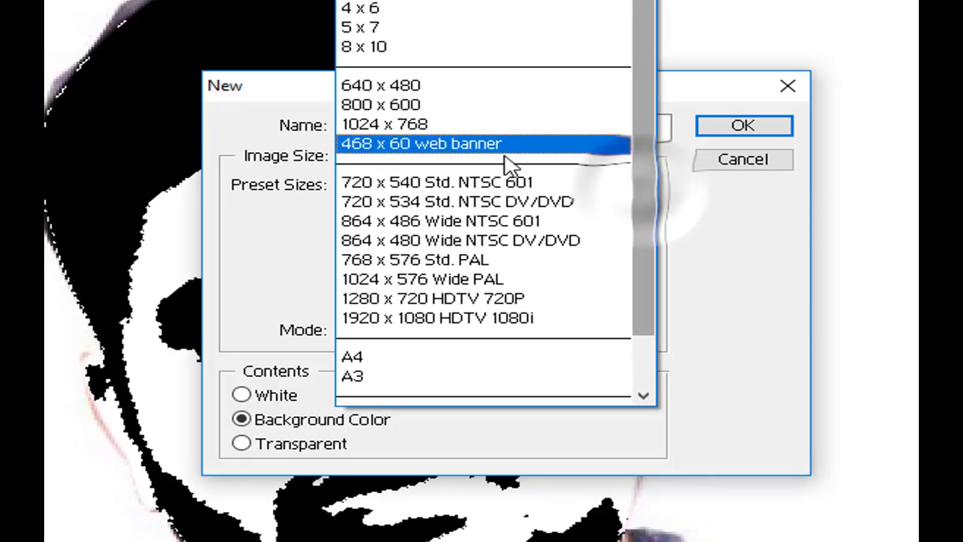
click(445, 357)
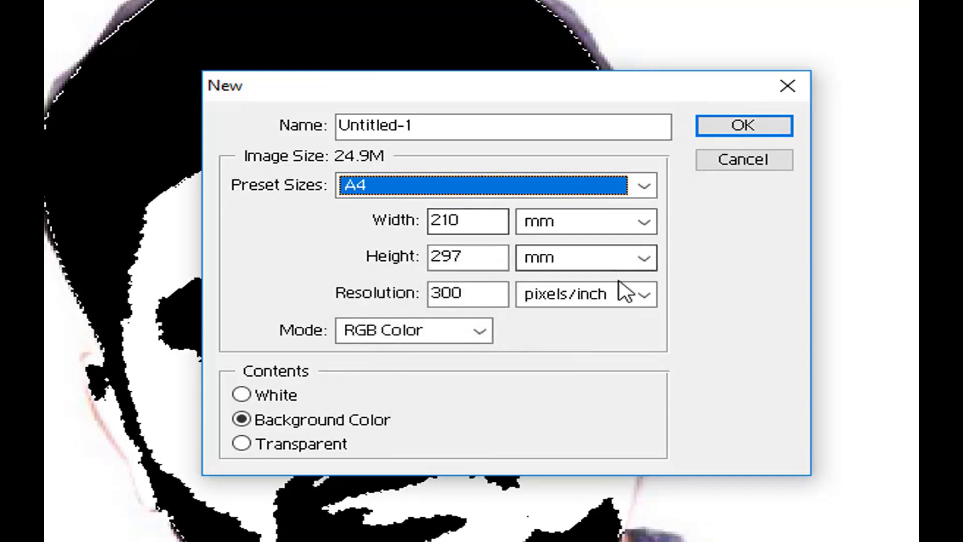
click(637, 223)
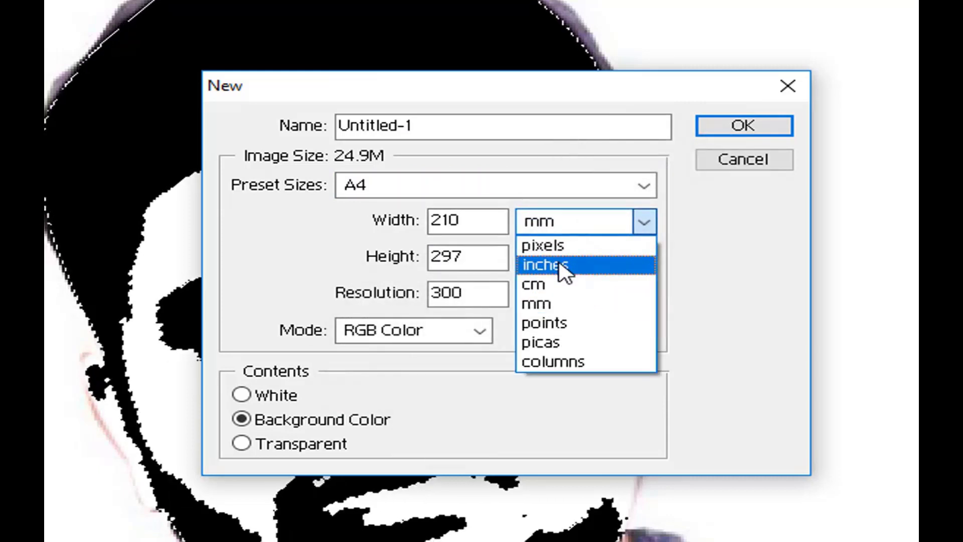
click(563, 264)
click(644, 260)
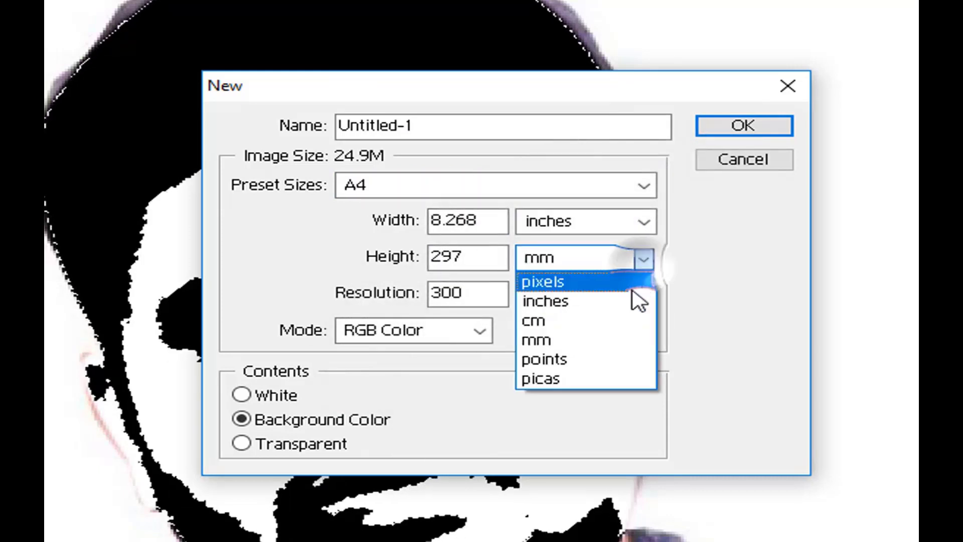
click(562, 300)
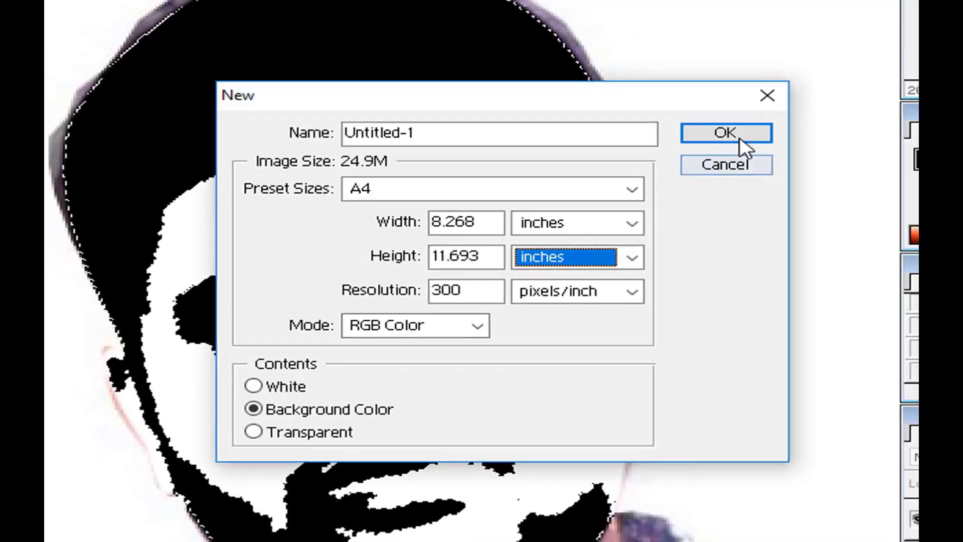
click(744, 126)
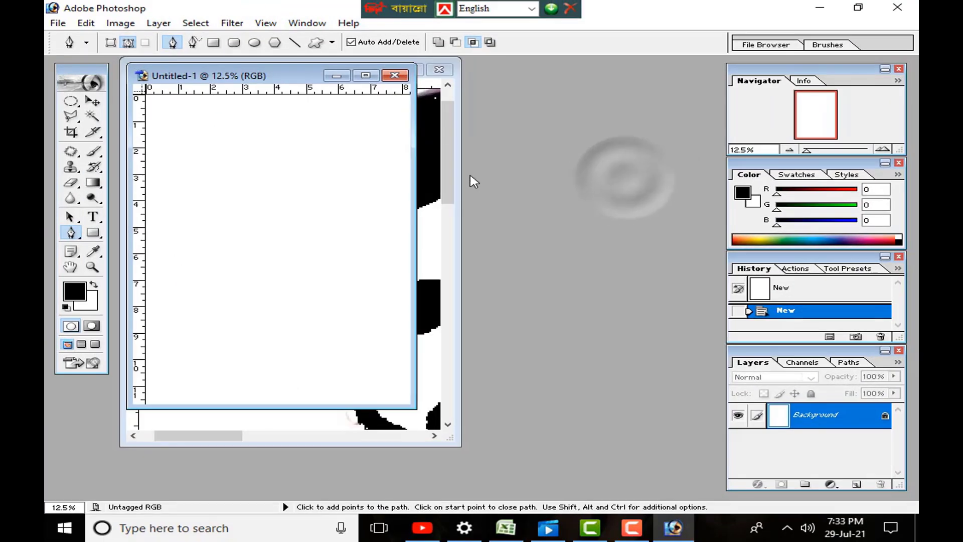
click(366, 76)
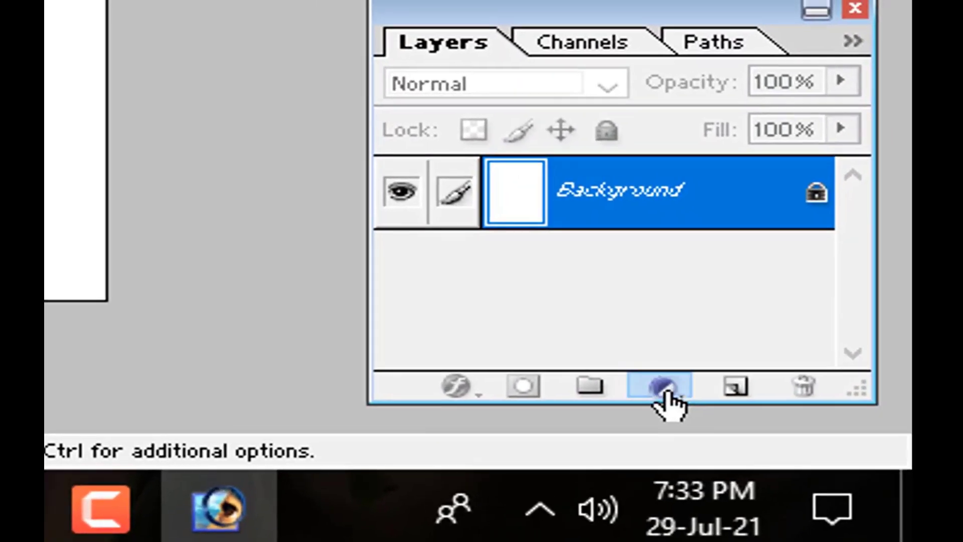
- Add a black-to-transparent Gradient fill layer with Radial style and Reverse enabled
click(831, 485)
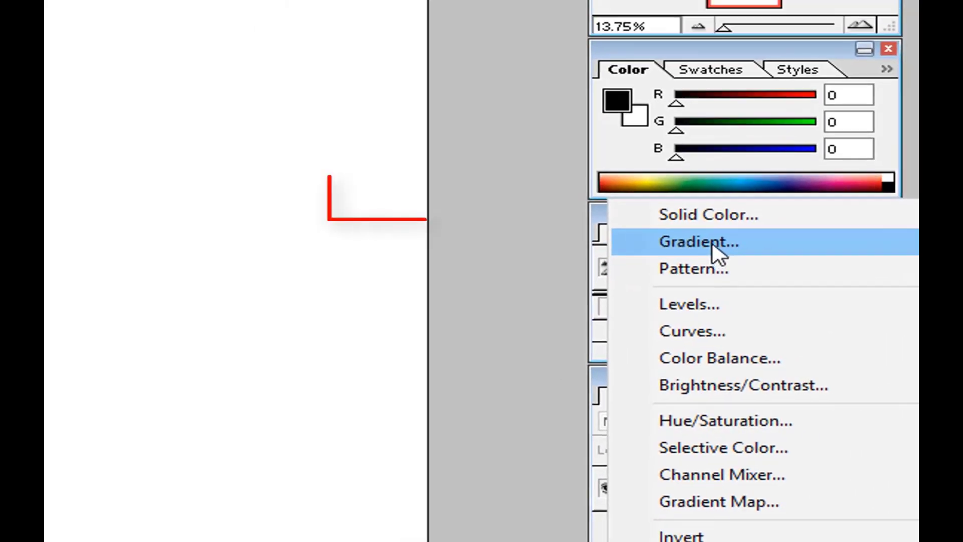
click(442, 132)
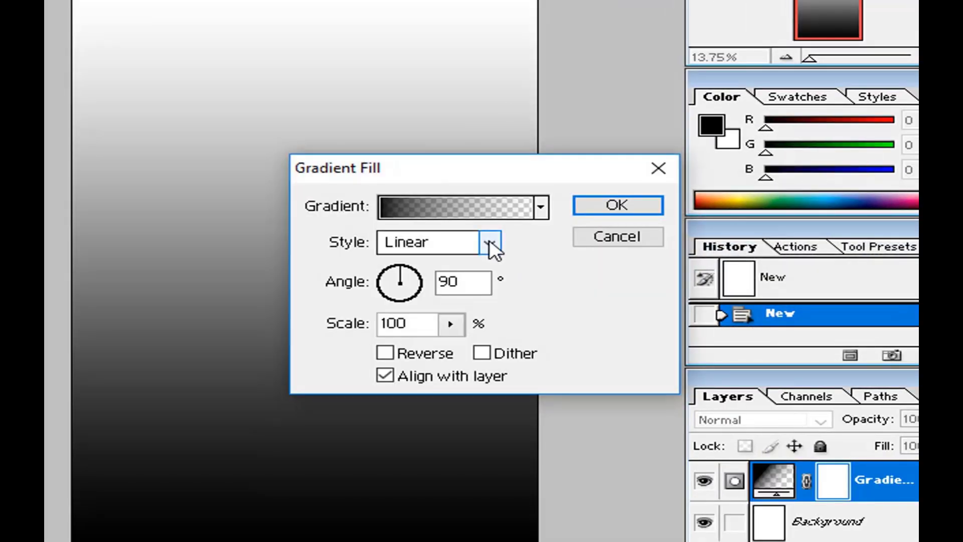
click(489, 242)
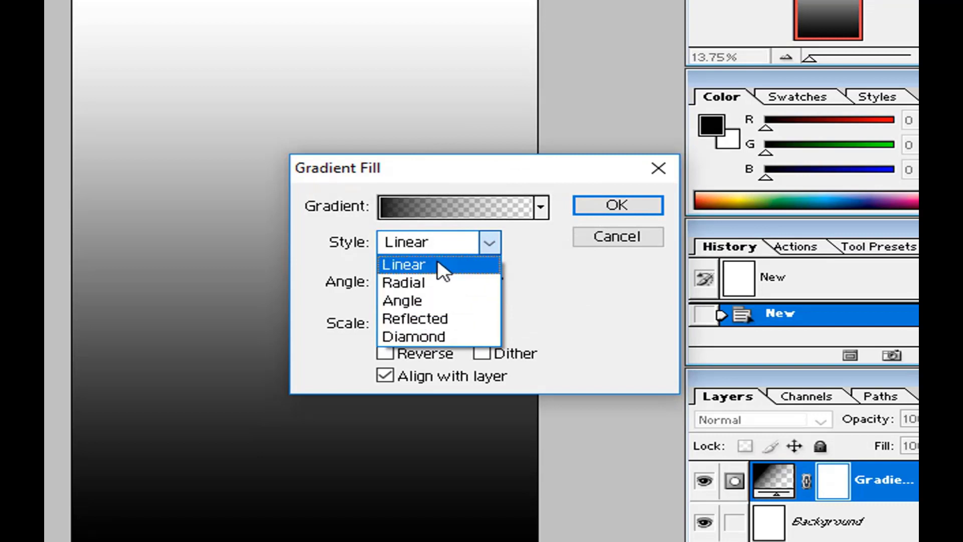
click(406, 283)
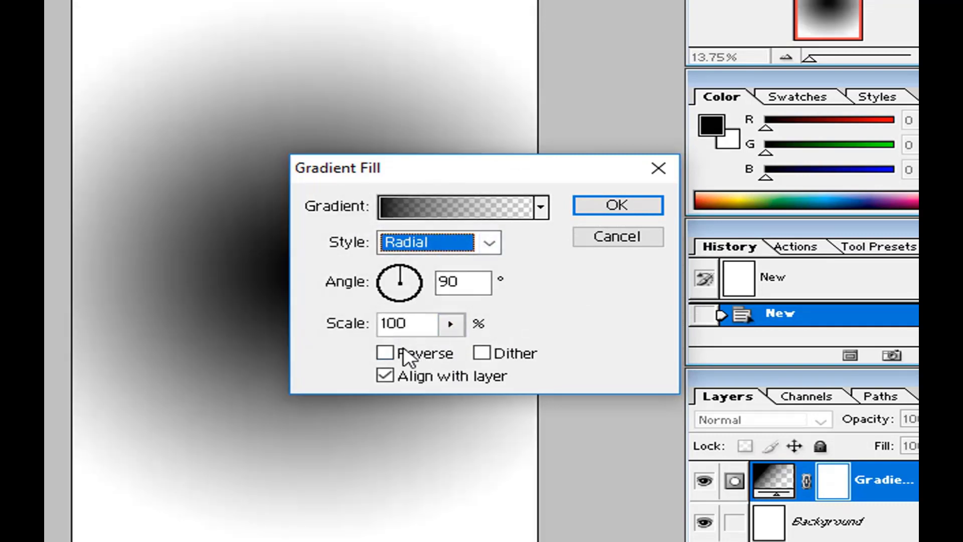
click(385, 353)
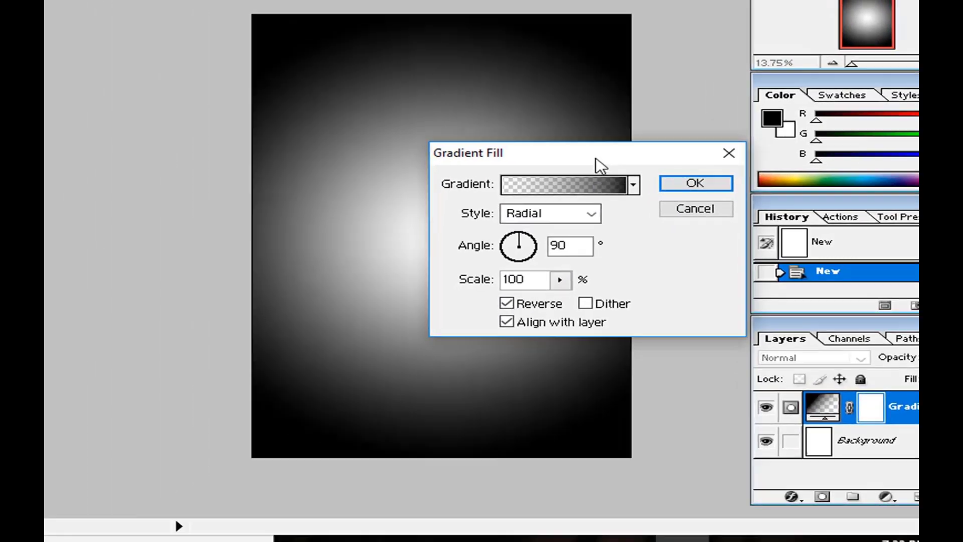
- Set the gradient fill's angle to 47° and apply the fill
drag(505, 171, 418, 362)
drag(577, 291, 574, 289)
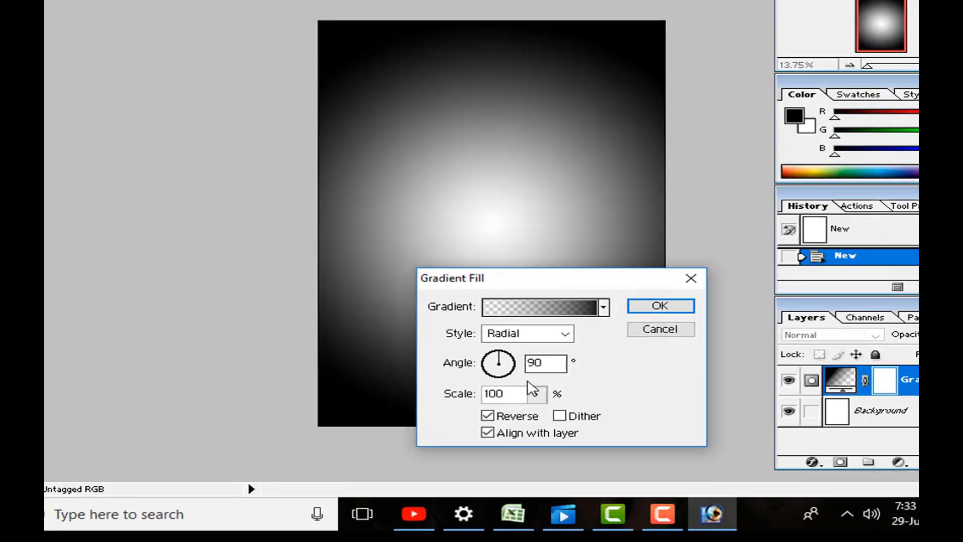
drag(503, 359, 505, 360)
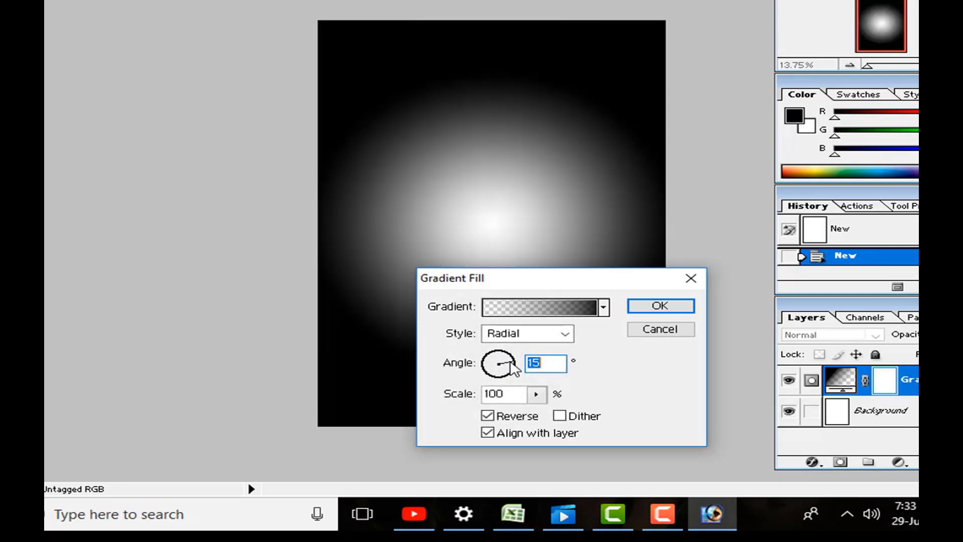
drag(511, 361, 508, 354)
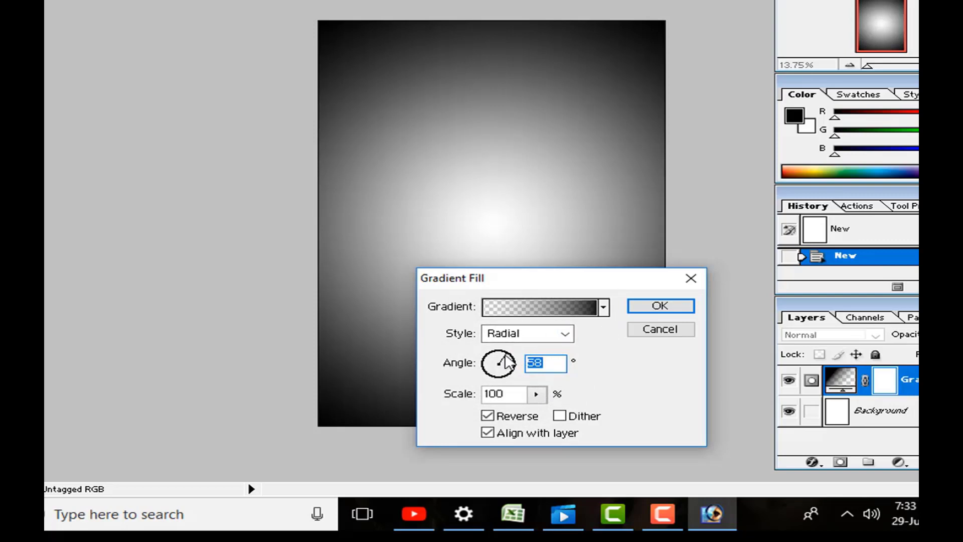
drag(506, 356, 509, 353)
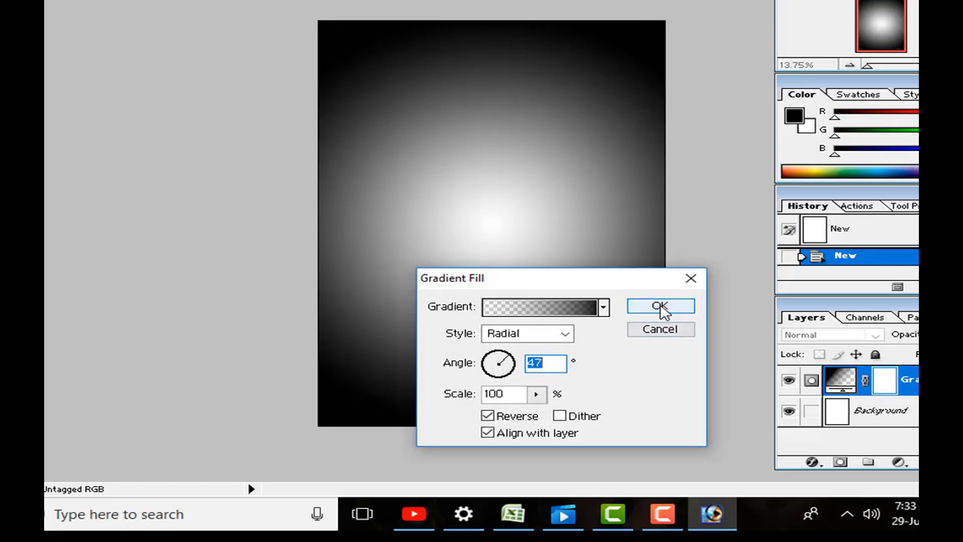
click(660, 307)
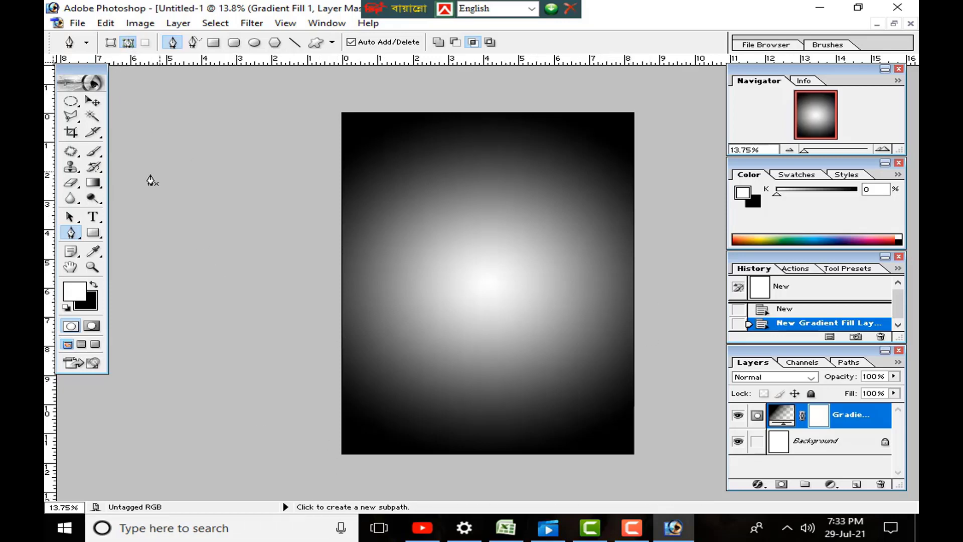
- Transfer the selected black head areas from 555.jpg onto the gradient document, and maximize that document's window
click(81, 344)
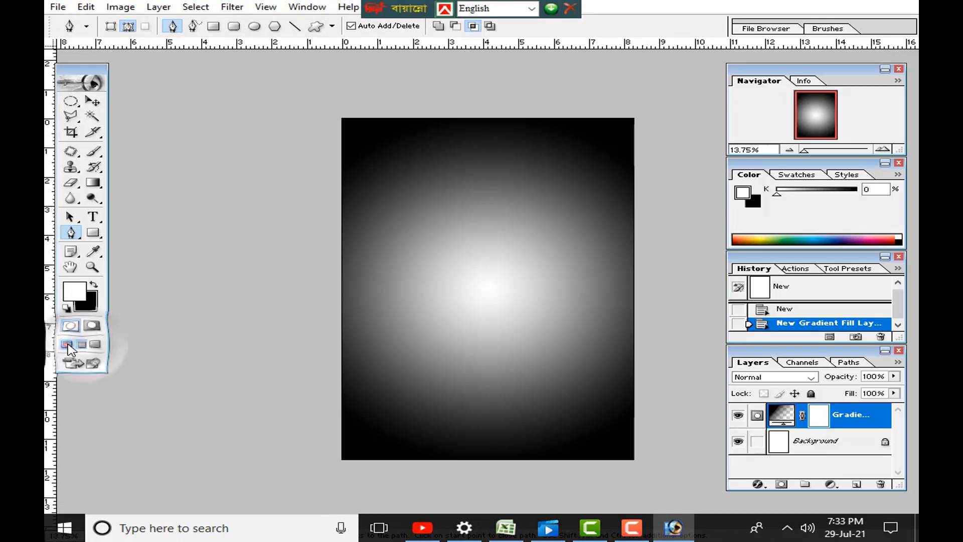
click(67, 345)
drag(285, 75, 603, 119)
click(368, 175)
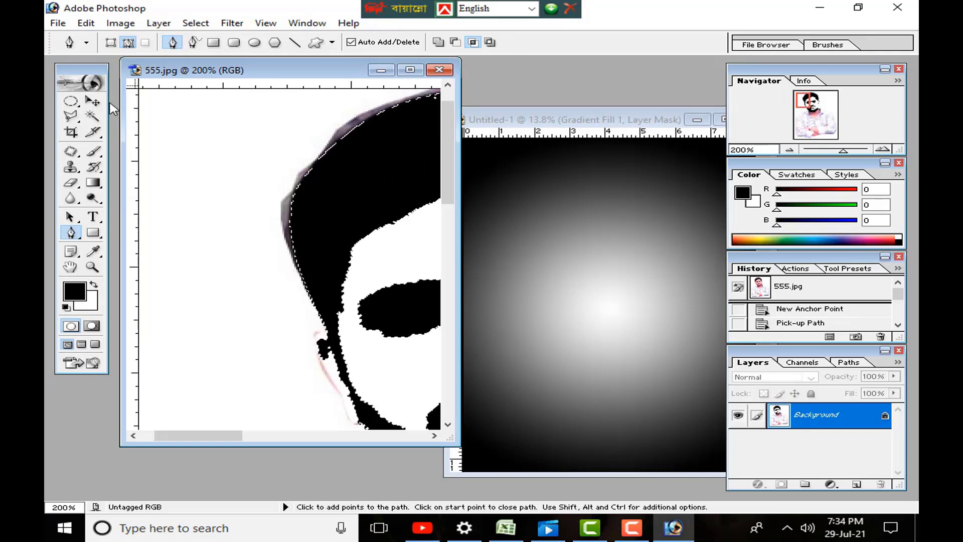
click(92, 101)
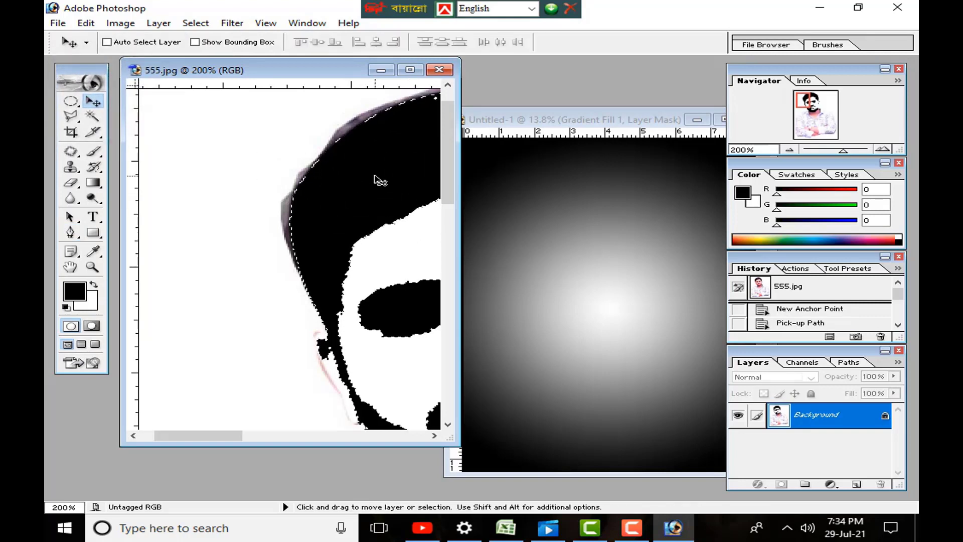
drag(376, 180, 583, 278)
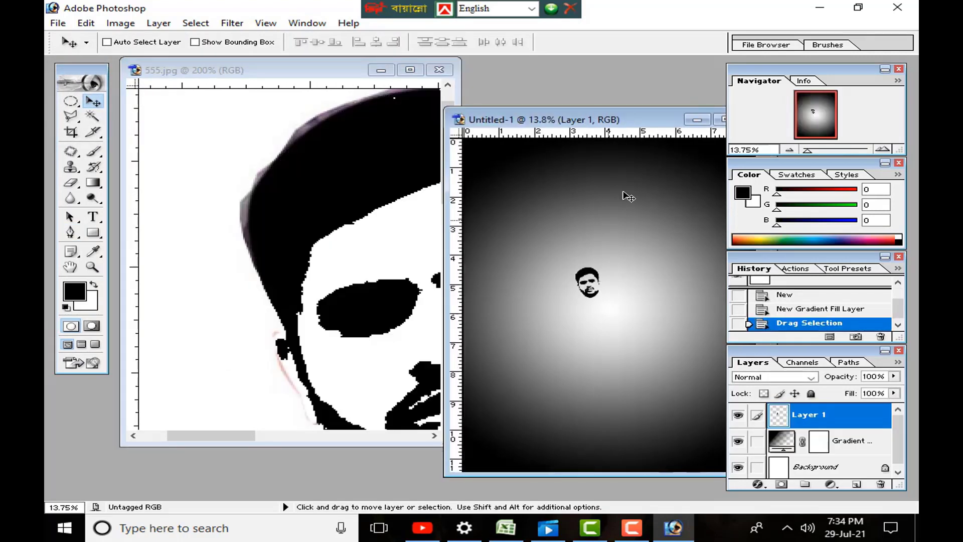
drag(647, 119, 461, 83)
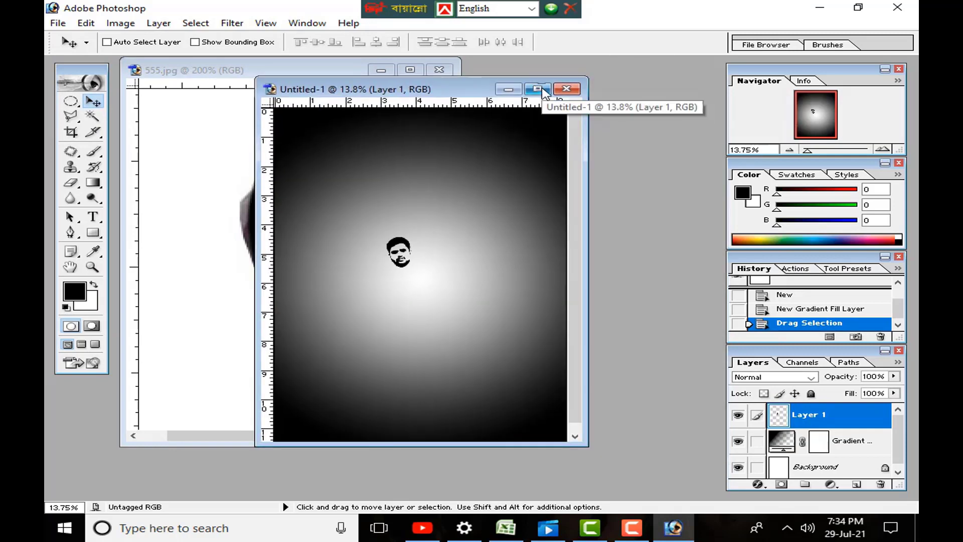
click(556, 90)
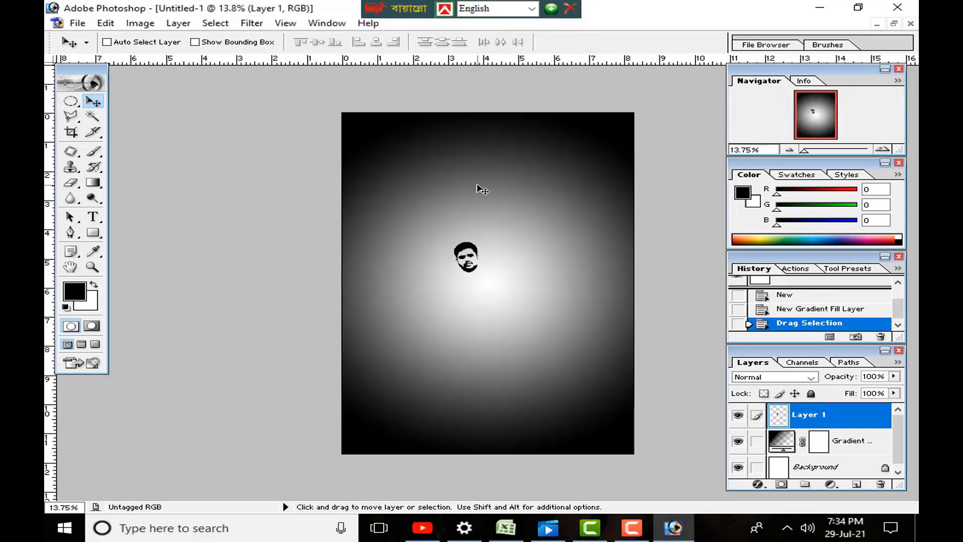
- Enlarge the head cutout with Free Transform to about 727% width and 861% height, positioning it over the gradient's bright centre
key(ctrl+t)
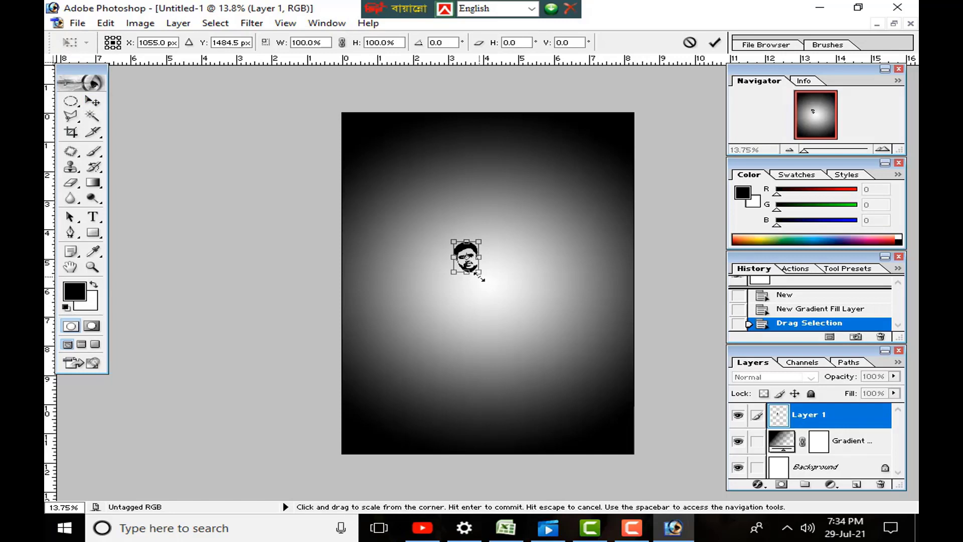
drag(479, 272, 528, 434)
drag(526, 336, 592, 337)
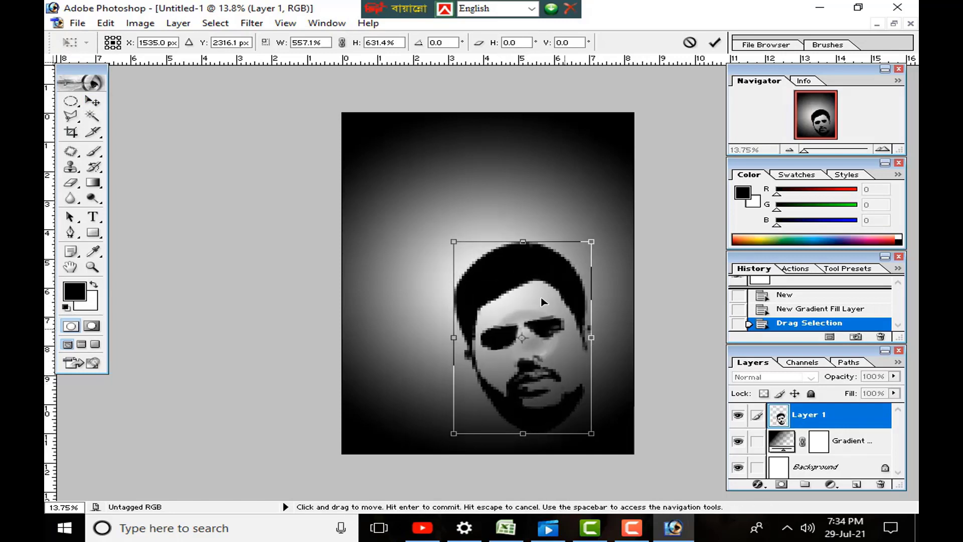
drag(513, 238, 512, 168)
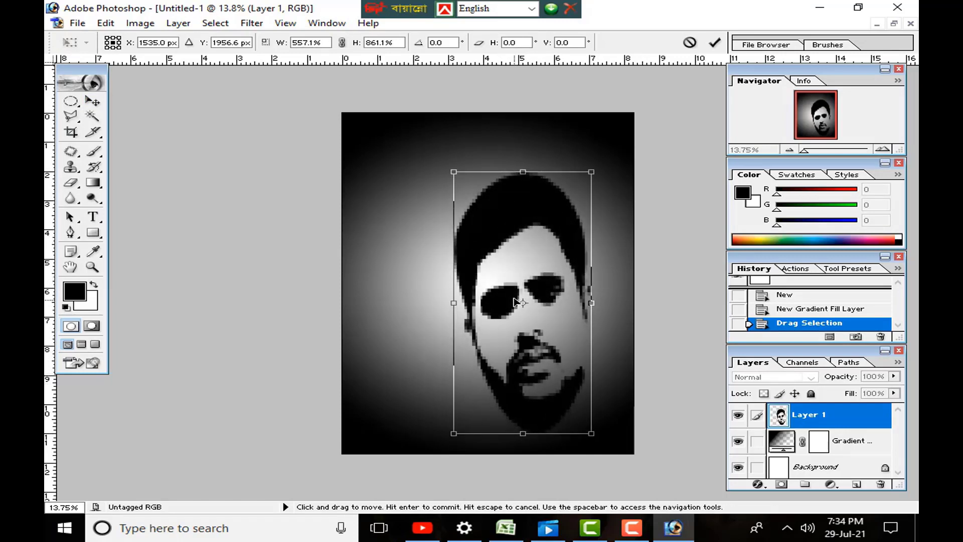
drag(539, 320, 495, 285)
drag(547, 266, 578, 268)
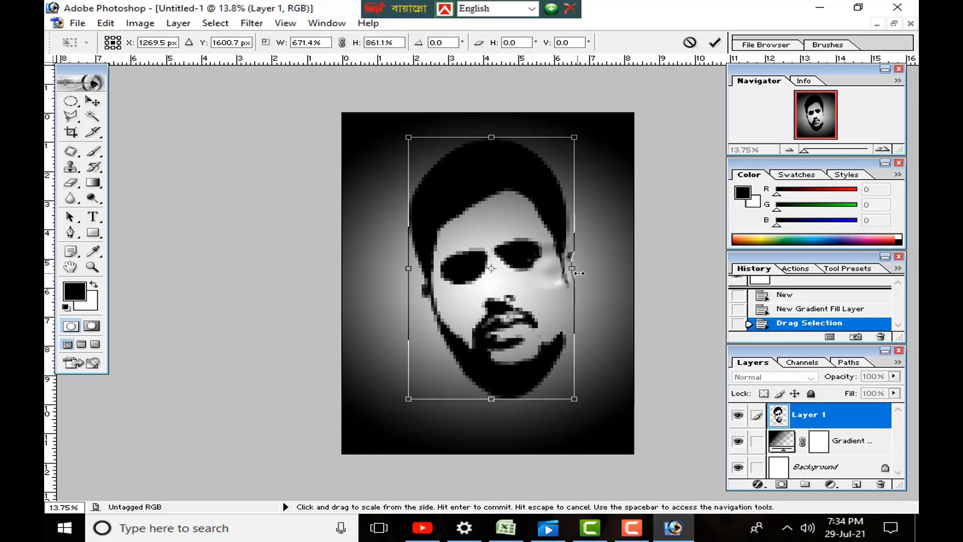
drag(407, 267, 403, 275)
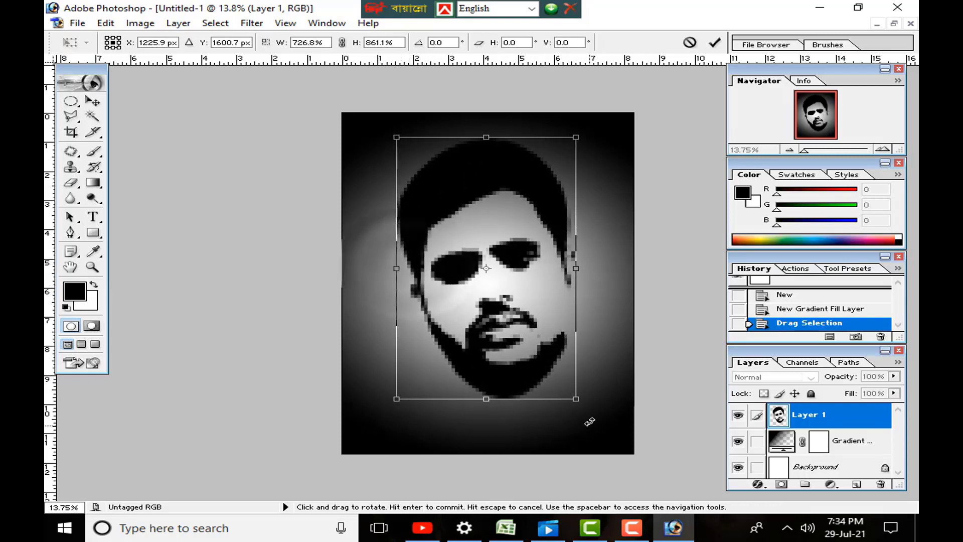
- Rotate the head cutout about 6.1° clockwise, scale it to about 713% width and 818% height, and apply the transform
drag(589, 408, 579, 429)
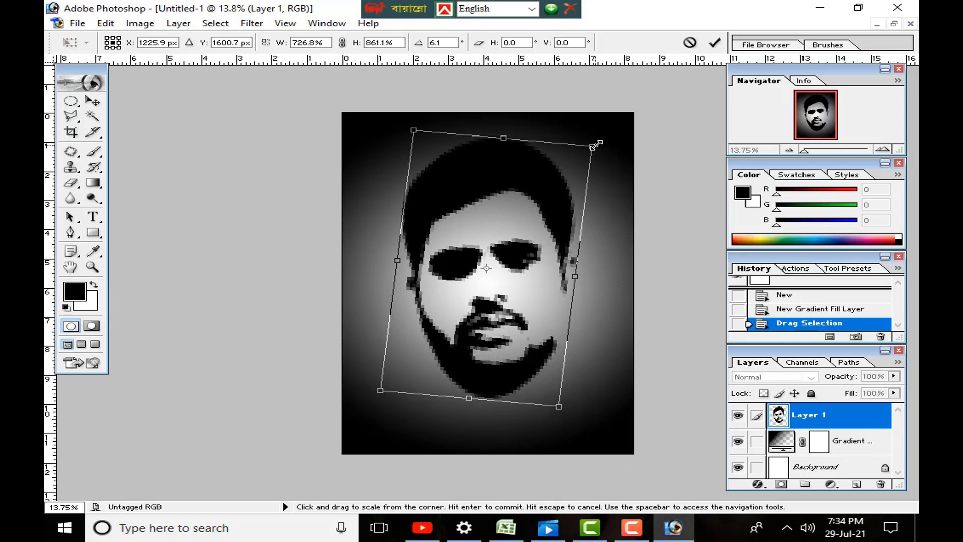
drag(593, 148, 587, 159)
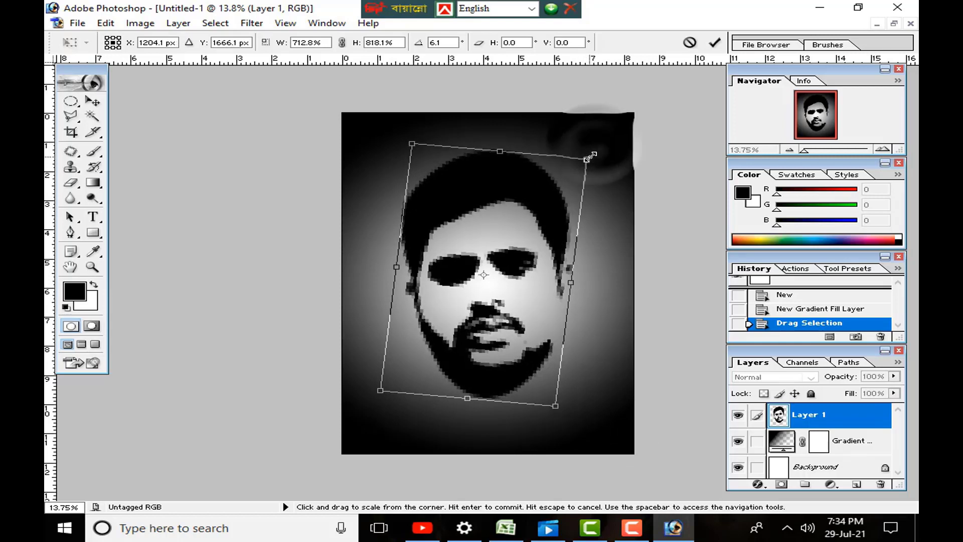
click(713, 44)
- Nudge the head cutout slightly left to centre it on the gradient, and add a new layer and undo it
key(ctrl+plus)
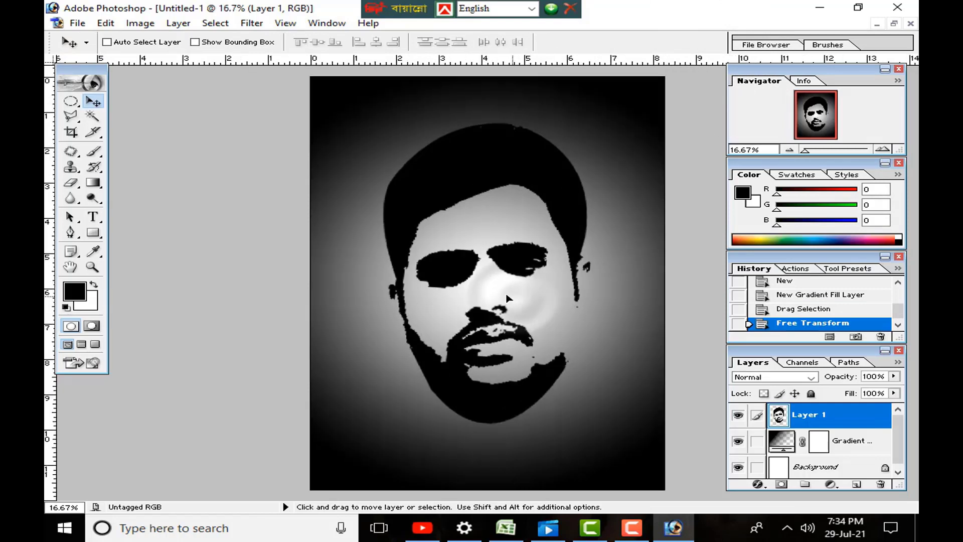
drag(513, 297, 507, 295)
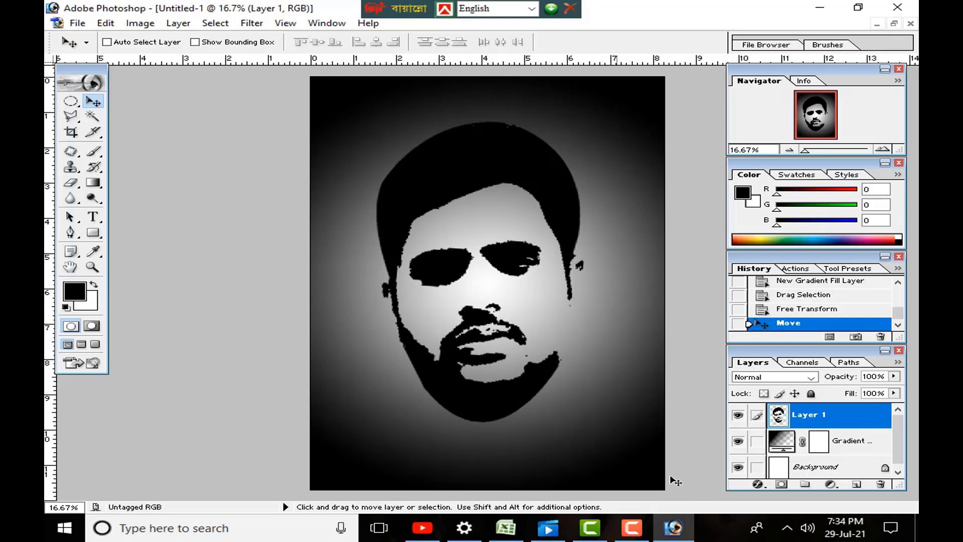
click(855, 486)
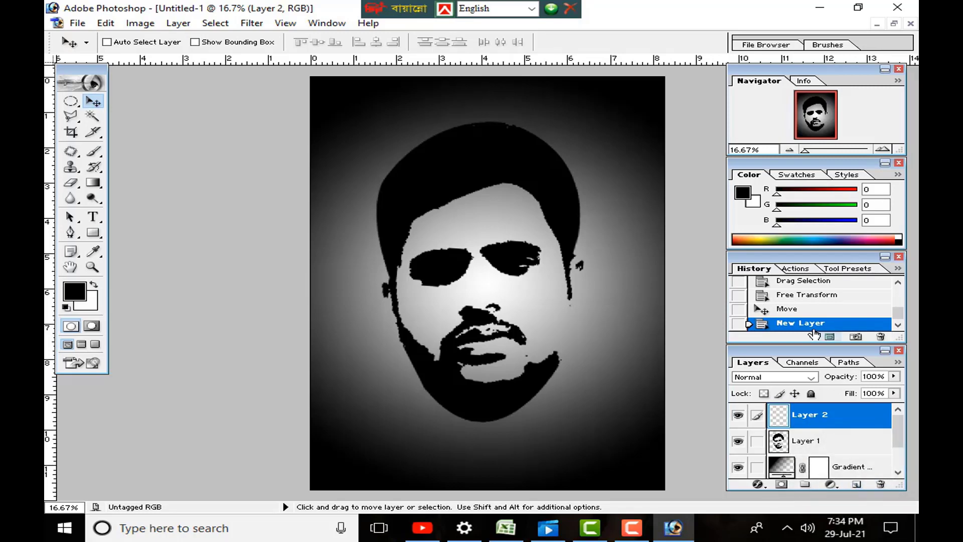
click(794, 314)
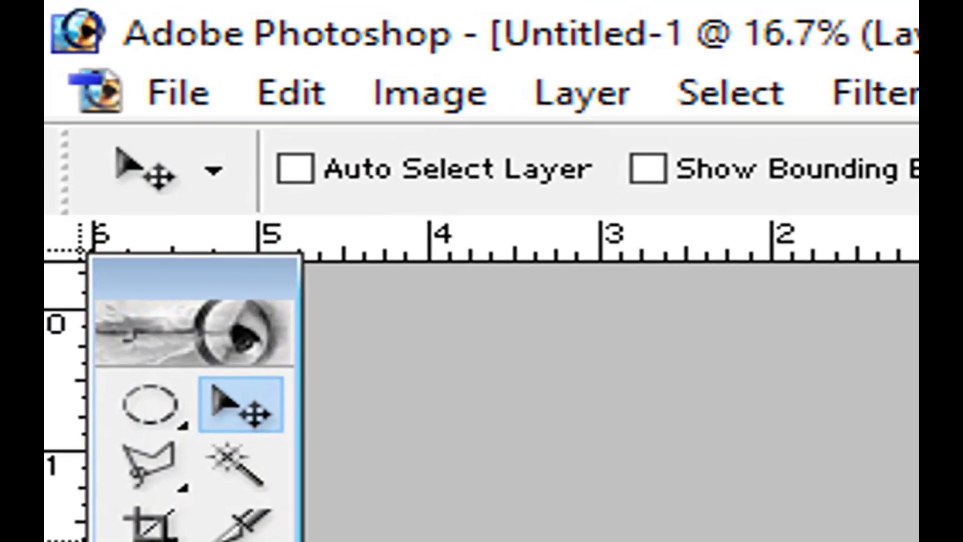
- Begin opening another image and browse to the Photo folder on Local Disk (D:)
click(191, 97)
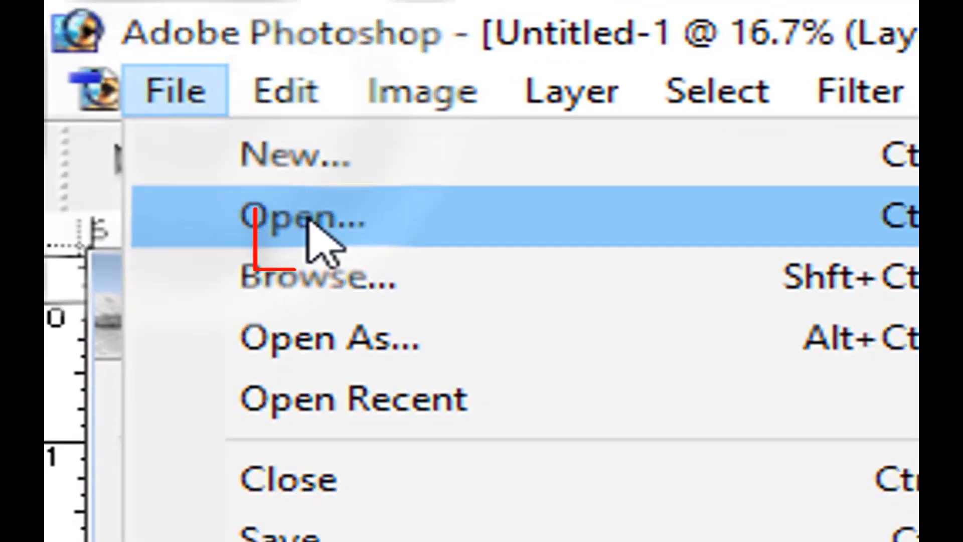
click(326, 232)
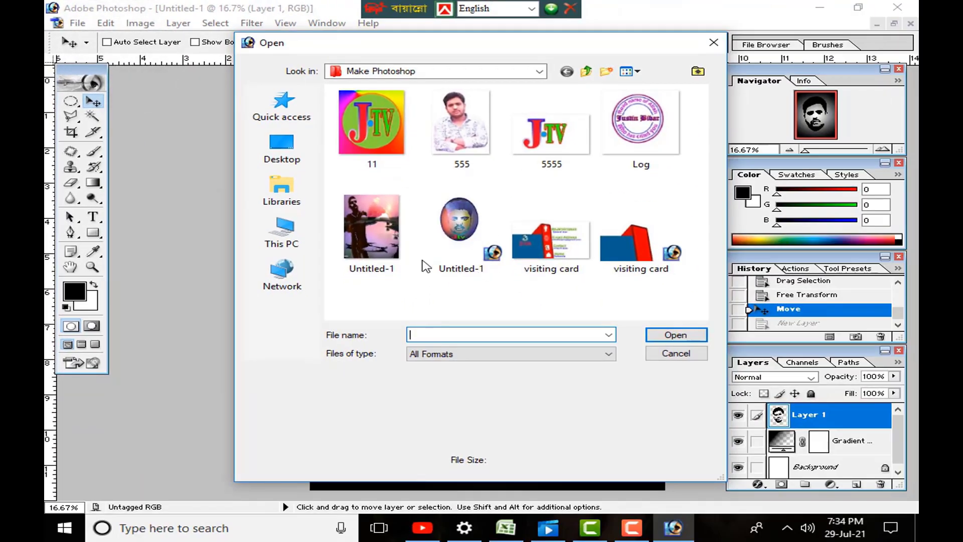
click(281, 228)
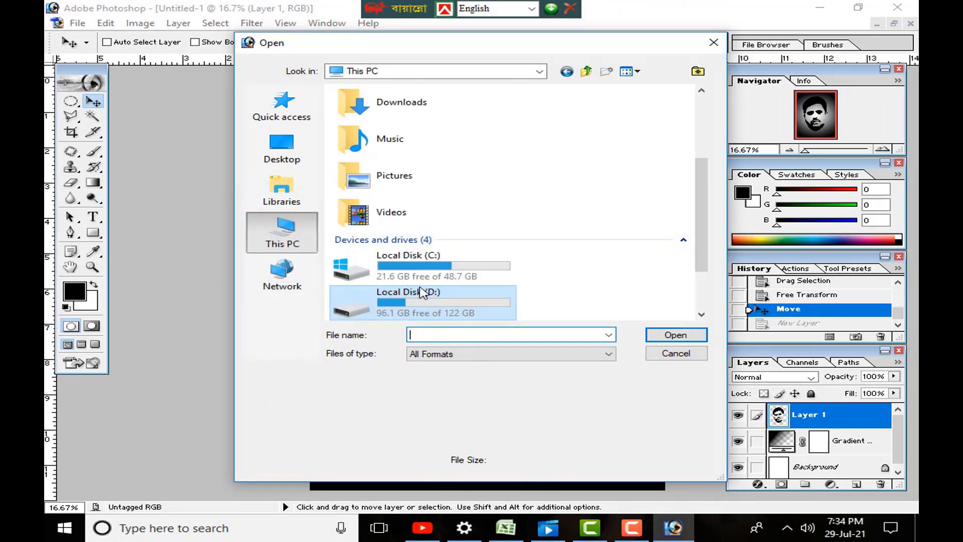
double_click(423, 292)
scroll(419, 279, down, 3)
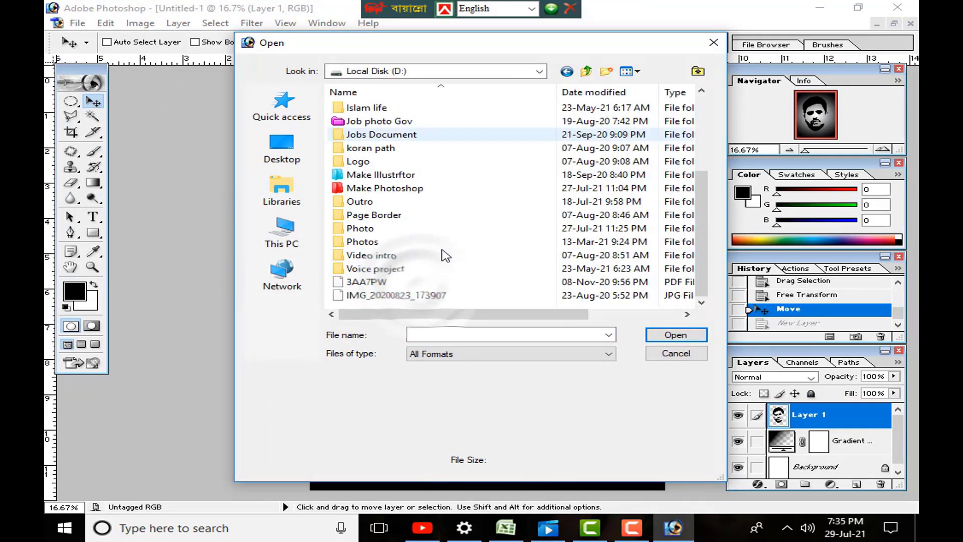
double_click(357, 228)
- Find the orange glitter image picture-photo-background-1 in the Photo folder and open it
scroll(471, 227, down, 3)
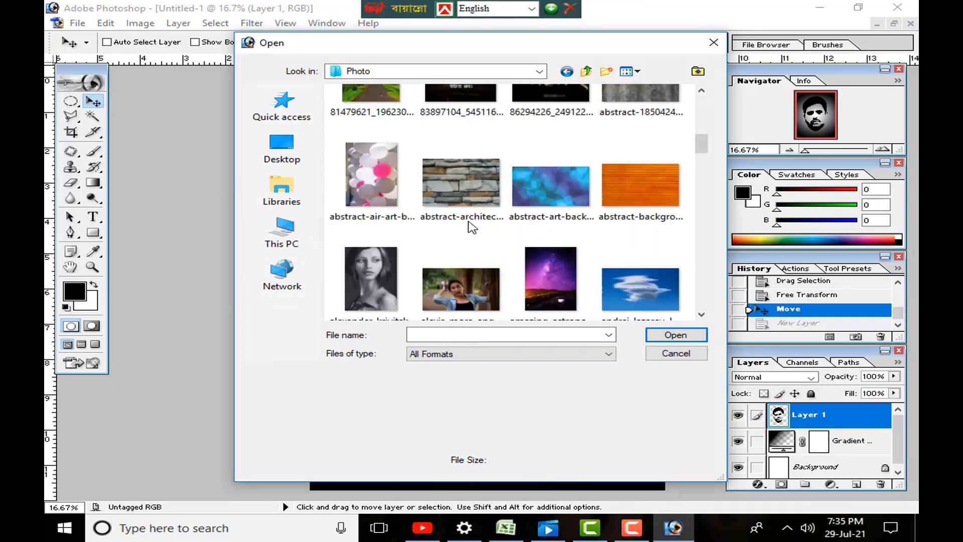
scroll(632, 291, down, 10)
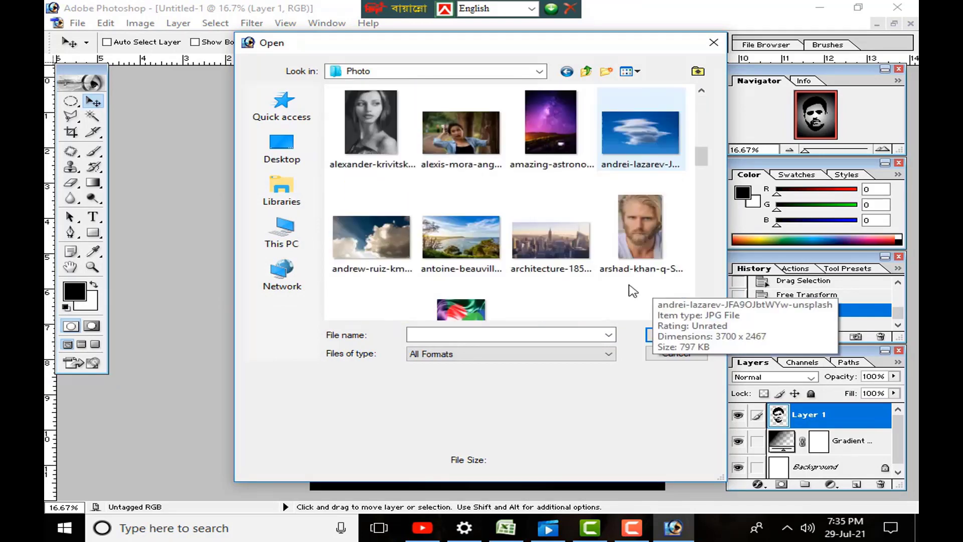
scroll(628, 282, down, 5)
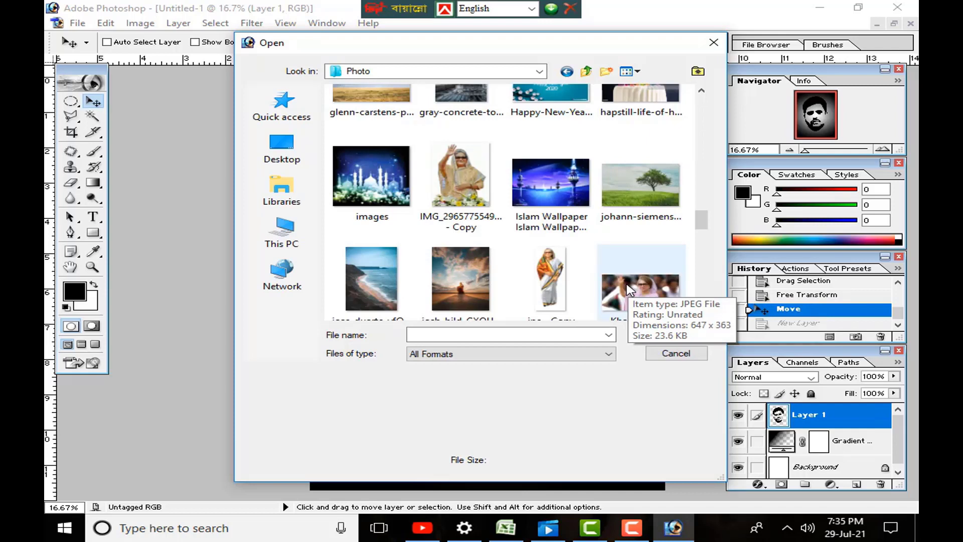
scroll(627, 289, down, 6)
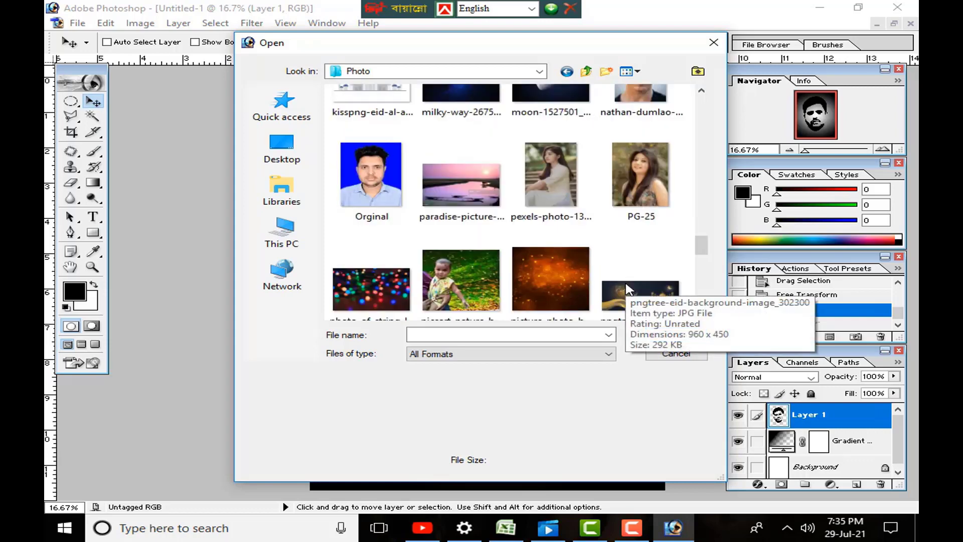
scroll(629, 290, up, 3)
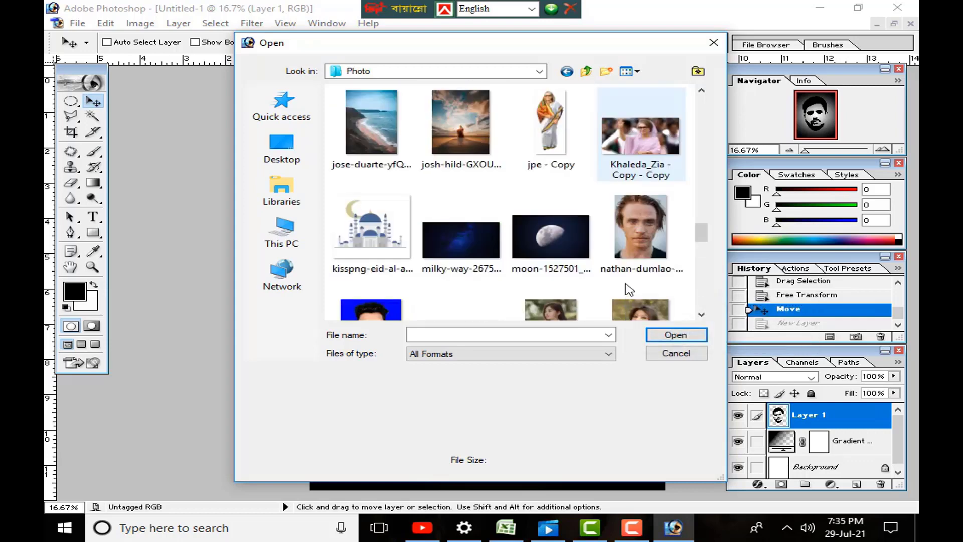
scroll(627, 288, down, 6)
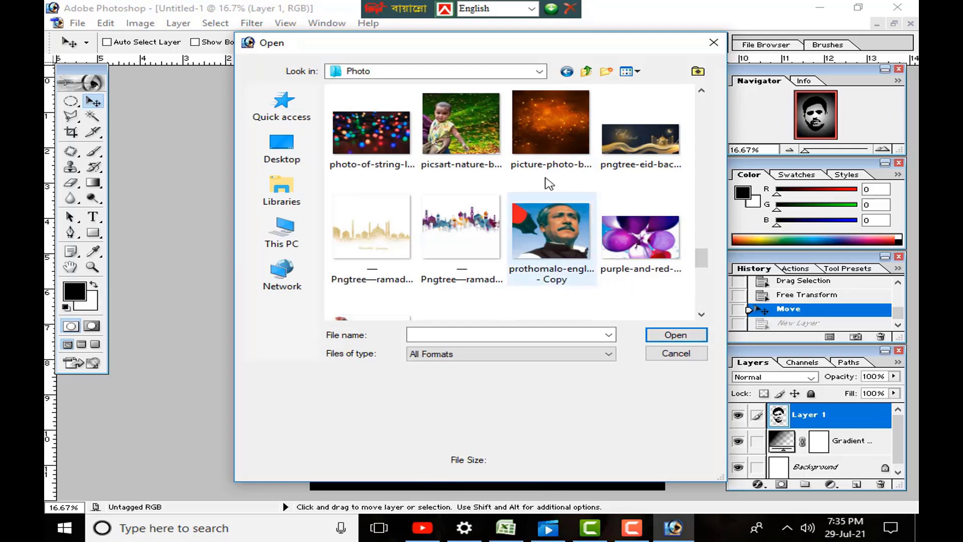
click(523, 99)
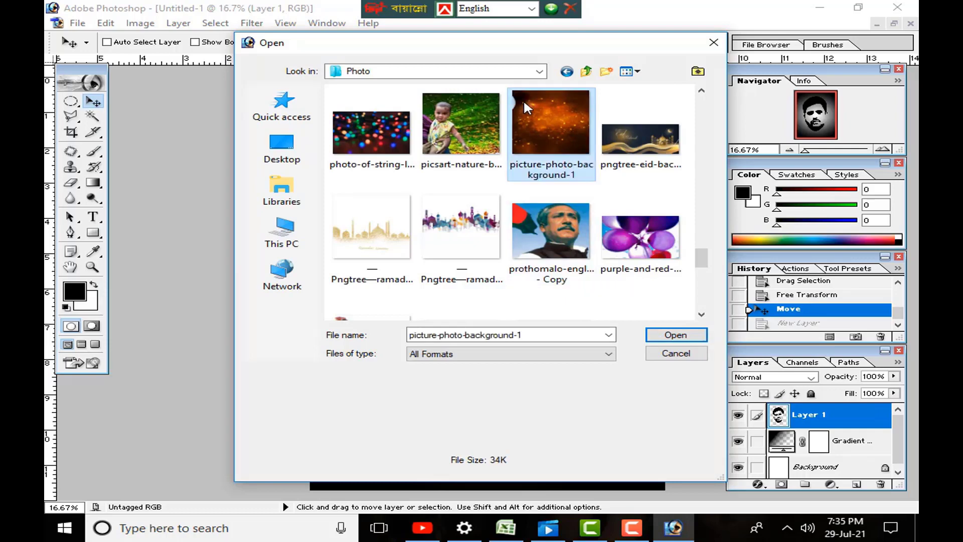
click(686, 336)
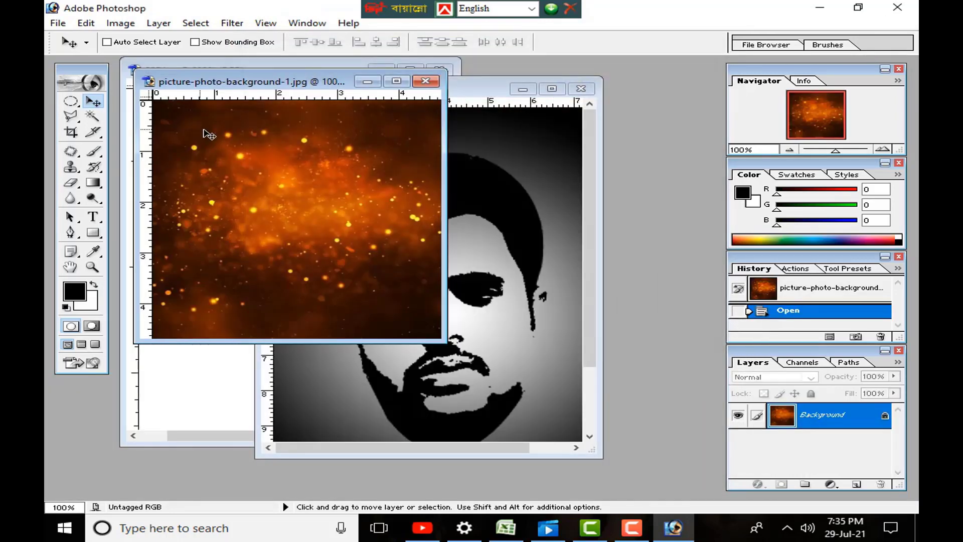
- Transfer the orange glitter image onto the head document and stretch it over the whole page, to about 733.7% width and 1052.5% height
drag(328, 273, 454, 268)
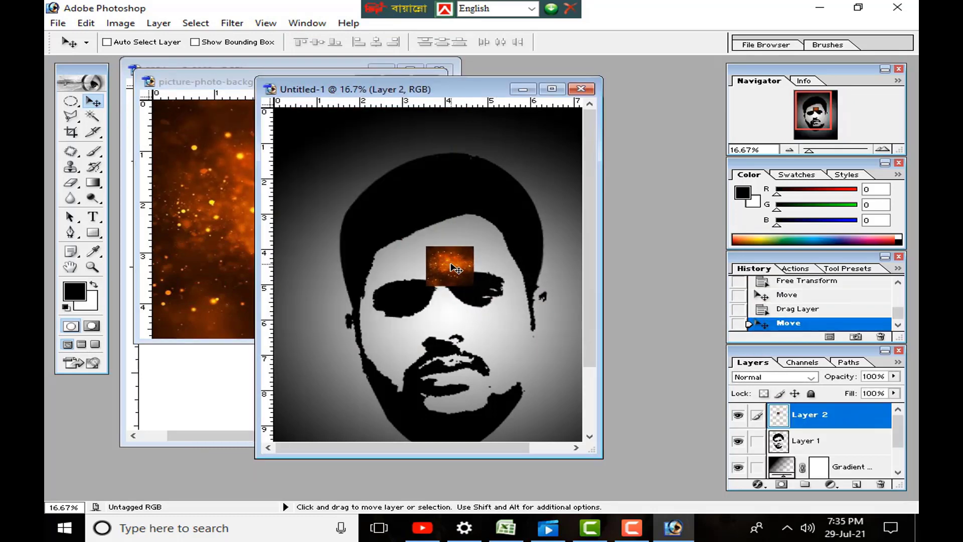
click(553, 88)
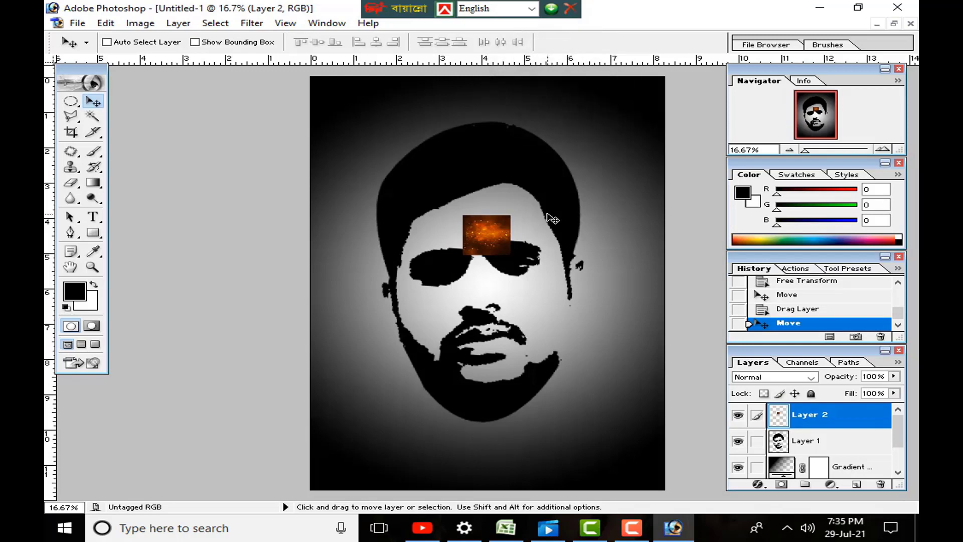
key(ctrl+t)
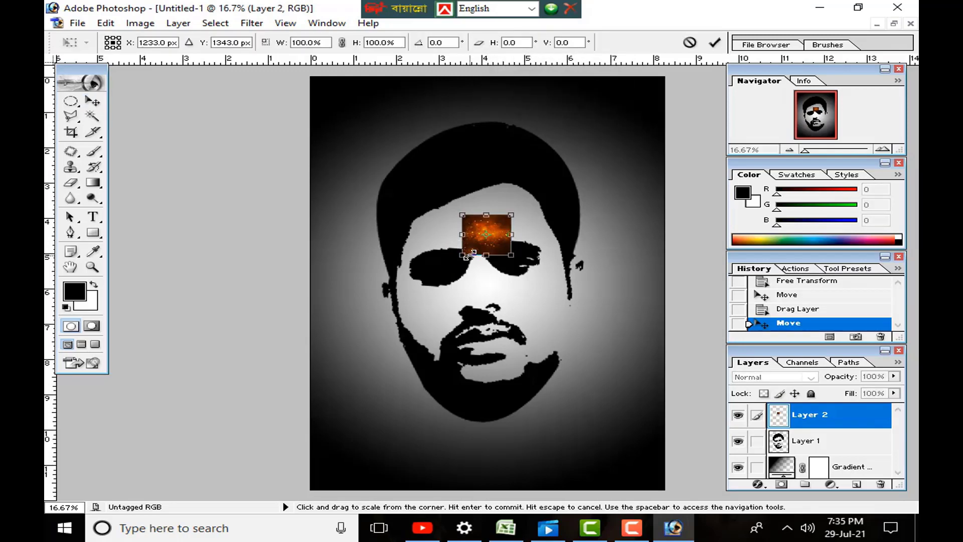
drag(467, 255, 315, 482)
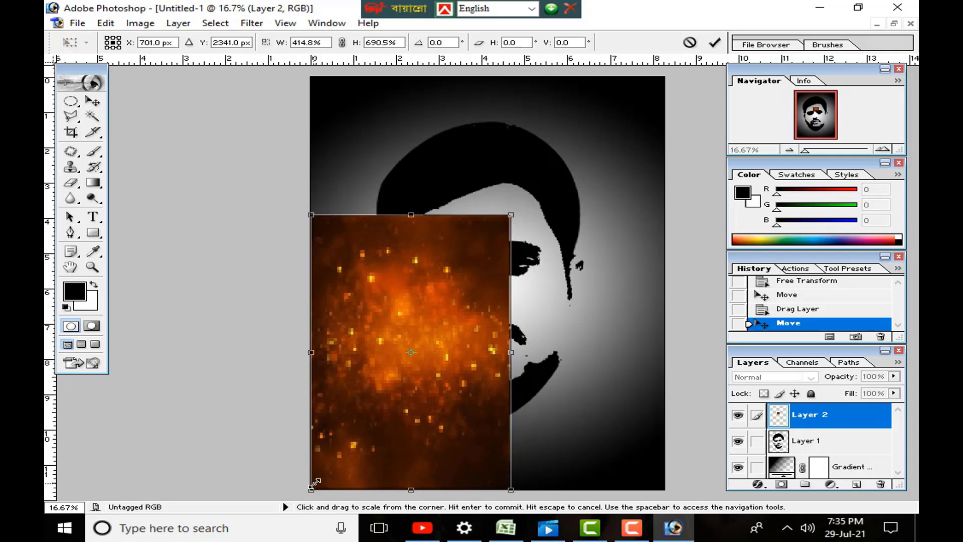
drag(546, 350, 665, 351)
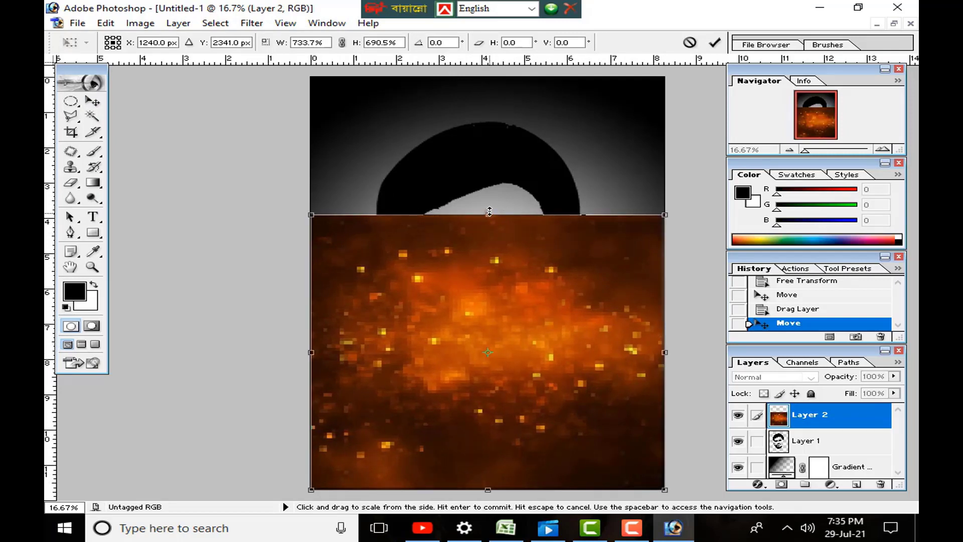
drag(489, 211, 489, 75)
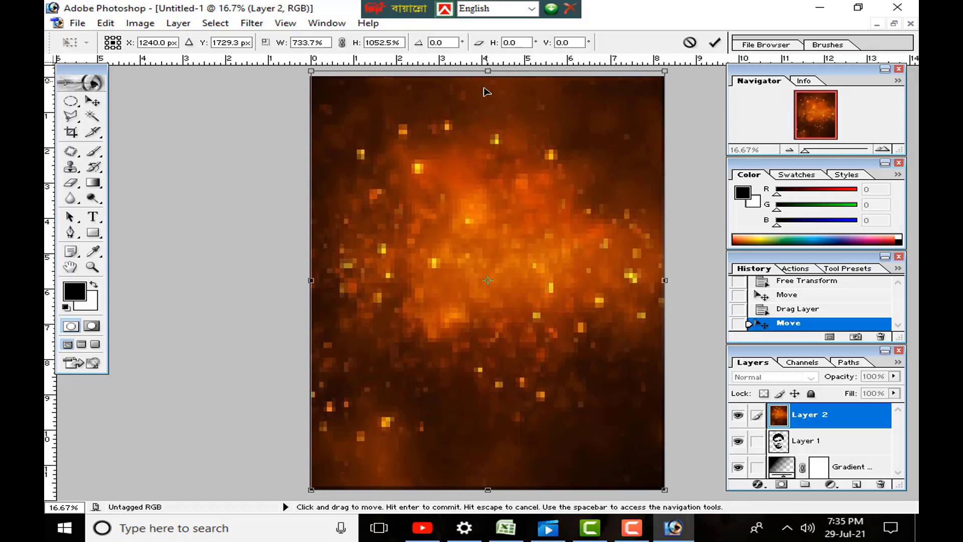
click(714, 44)
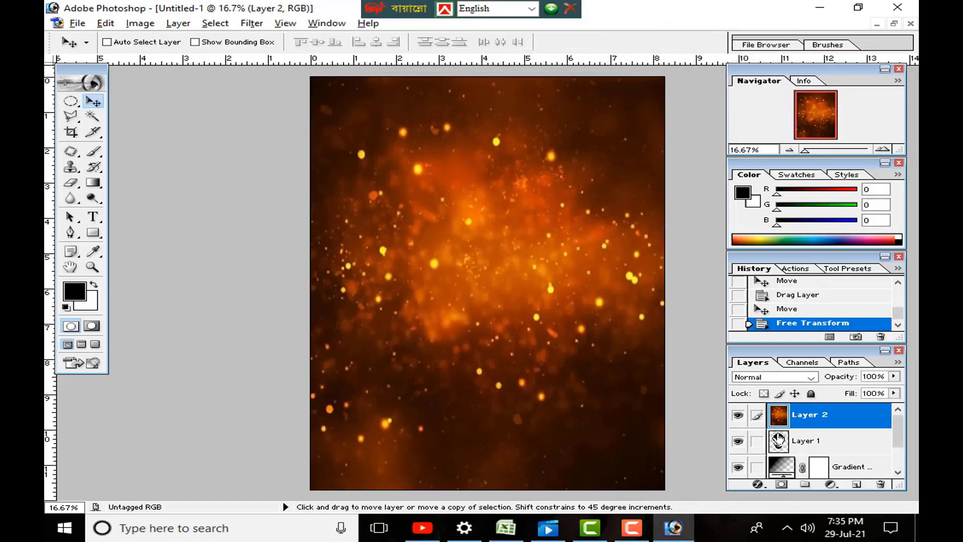
- Clip the orange glitter layer to the head cutout layer below and shift it upward so brighter areas fill the hair
alt+click(787, 429)
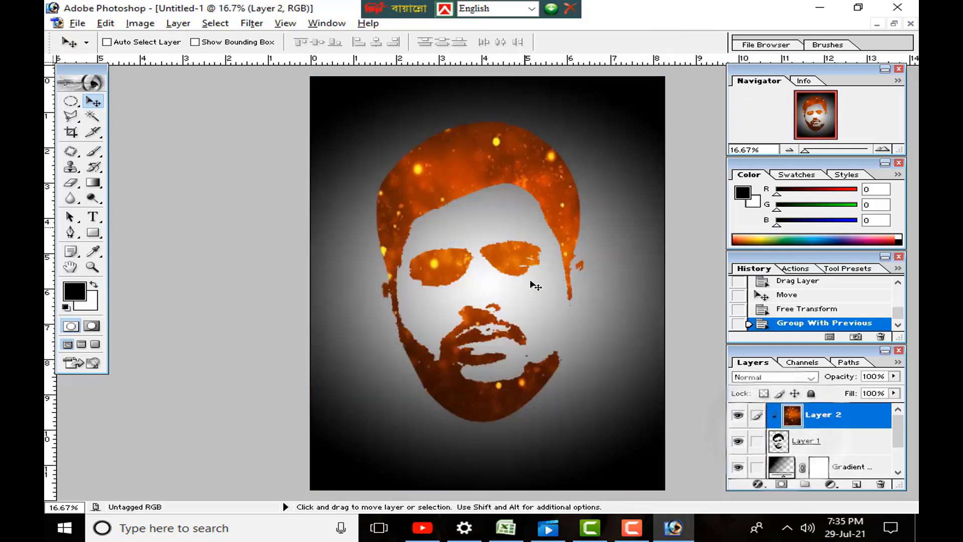
drag(546, 206, 527, 139)
drag(524, 111, 547, 119)
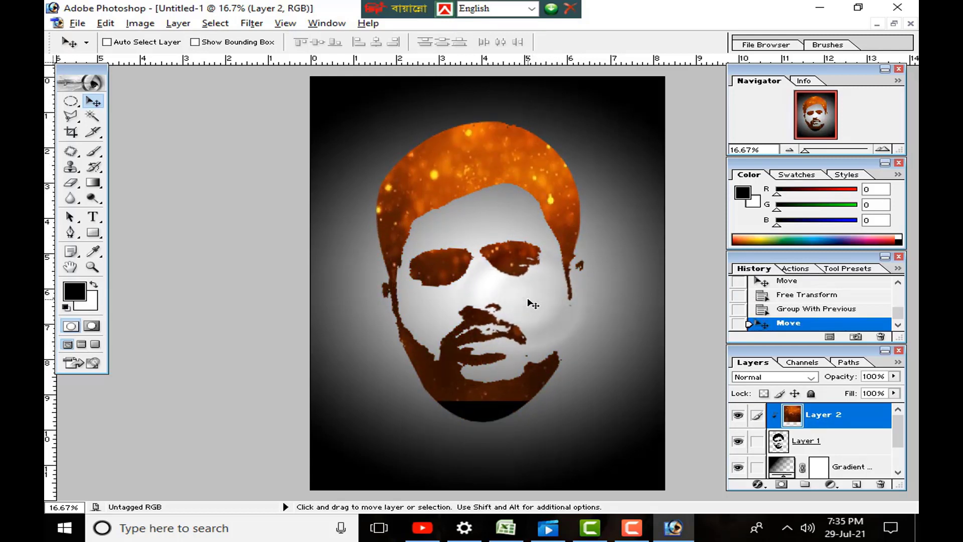
- Stretch the clipped glitter layer downward to about 132.7% height so it covers the chin, and apply the transform
key(ctrl+t)
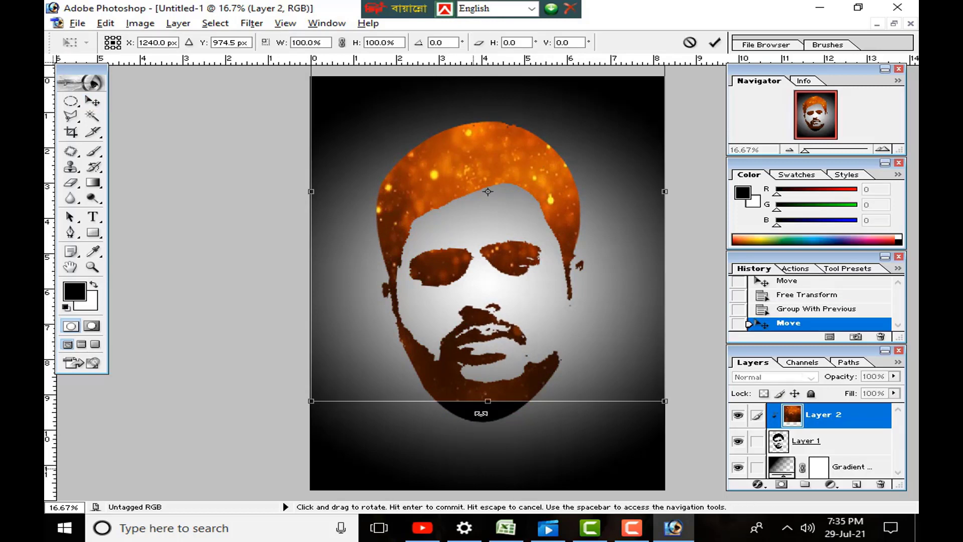
drag(484, 401, 478, 536)
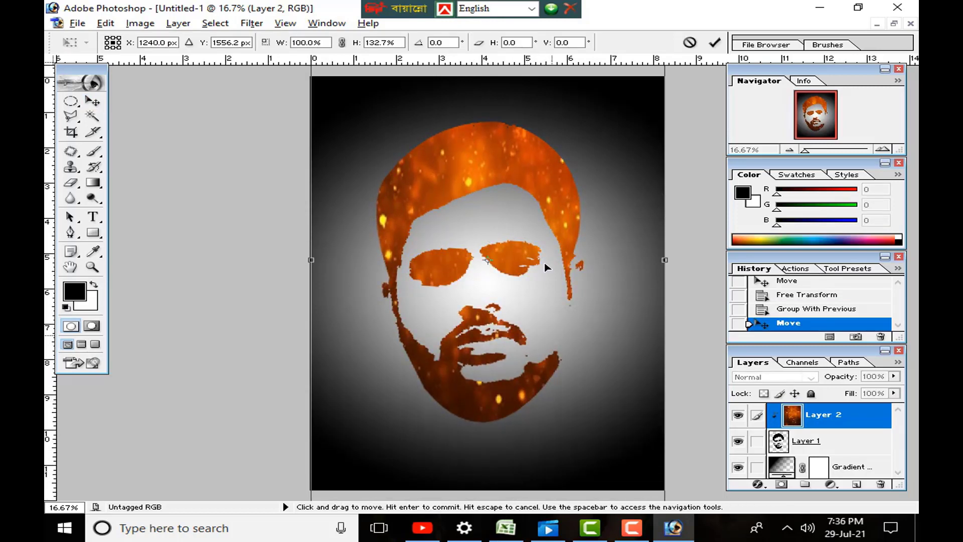
click(715, 42)
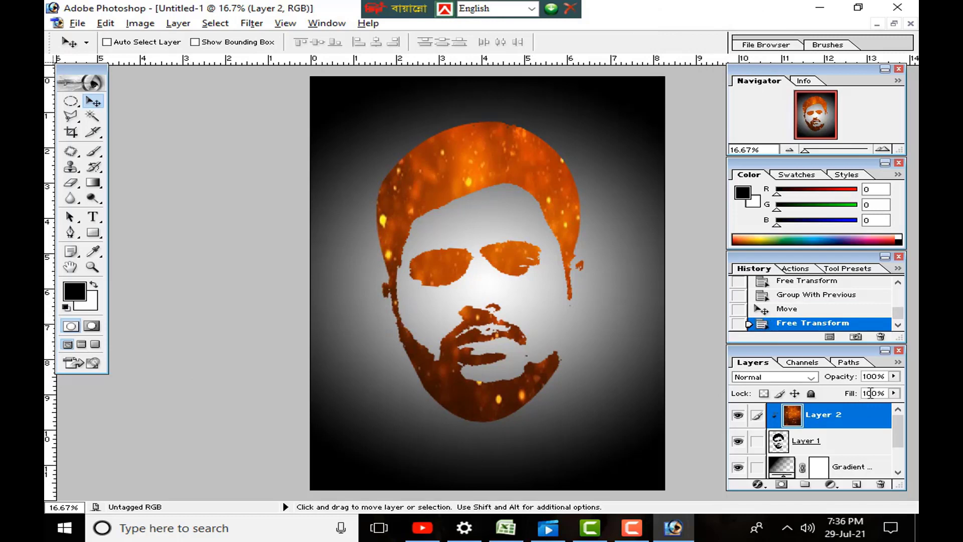
- Reduce the glitter layer's opacity to 73% and its fill to 83%
click(895, 380)
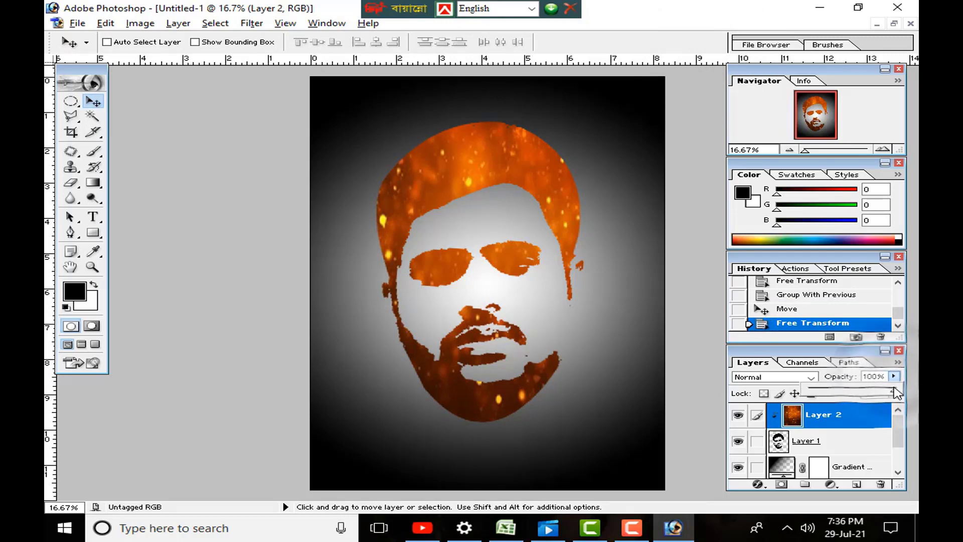
drag(897, 392, 874, 397)
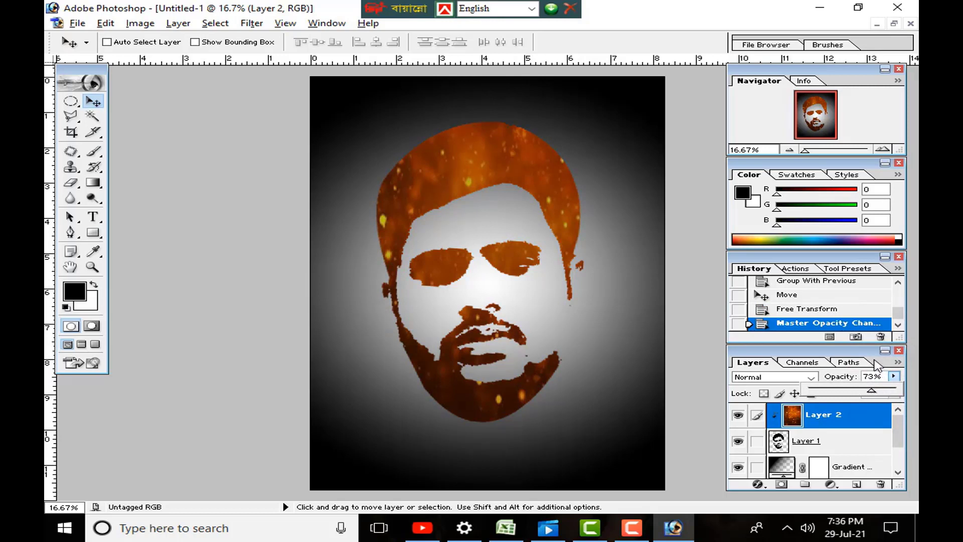
click(894, 394)
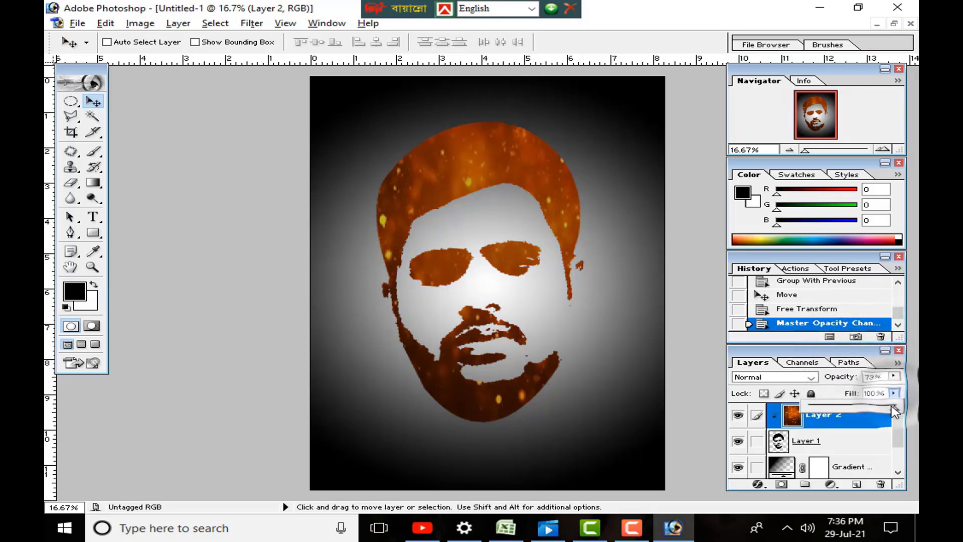
drag(896, 410, 871, 415)
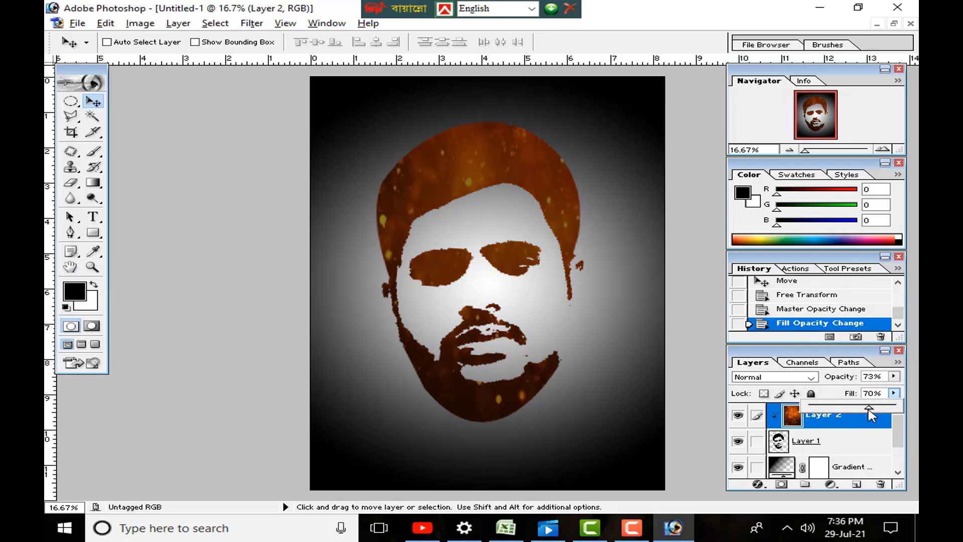
drag(874, 407, 879, 404)
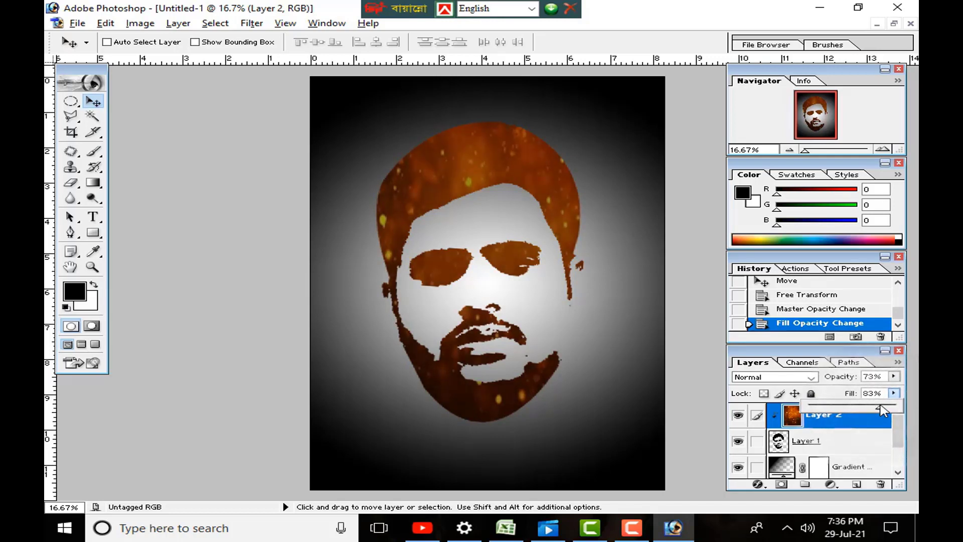
click(615, 369)
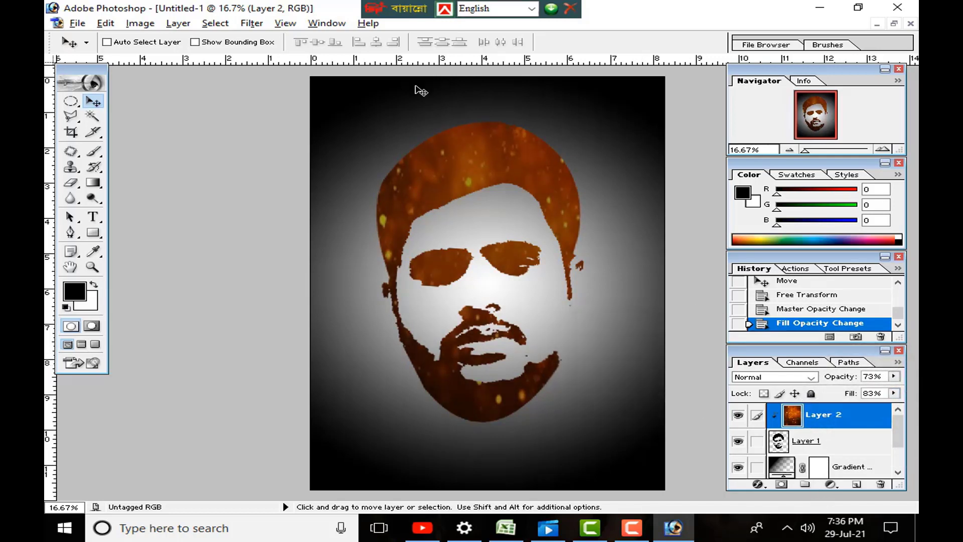
- Add a new layer above the glitter layer and draw a large elliptical selection around the face
click(861, 488)
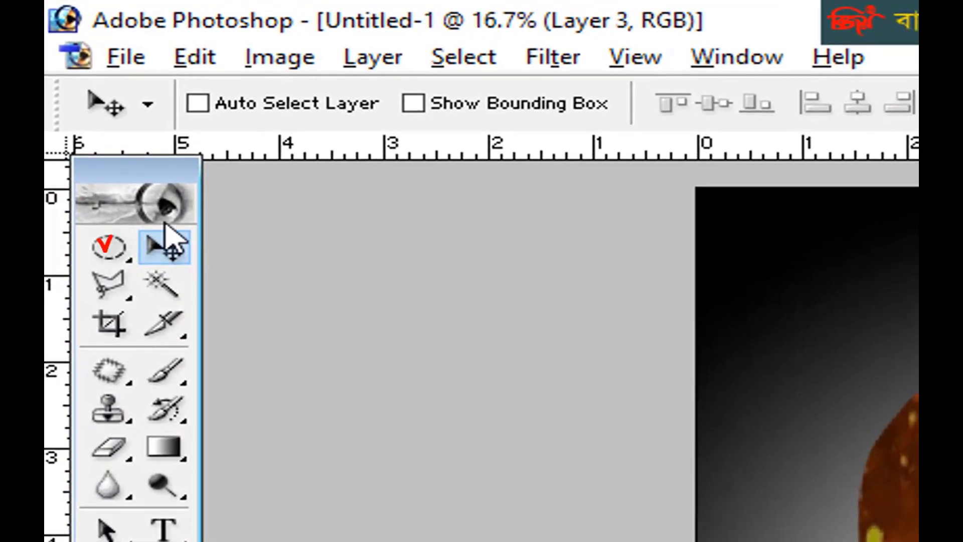
click(111, 247)
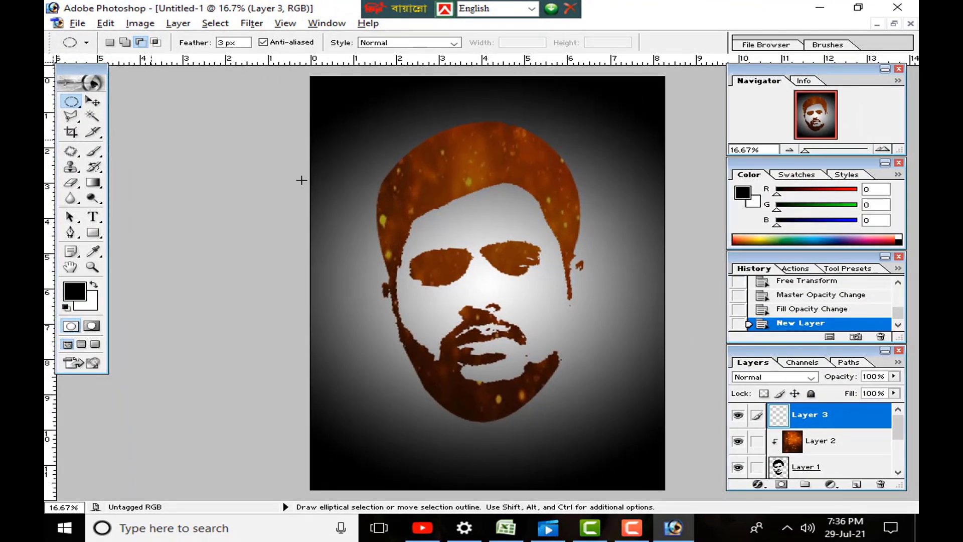
drag(367, 151, 609, 425)
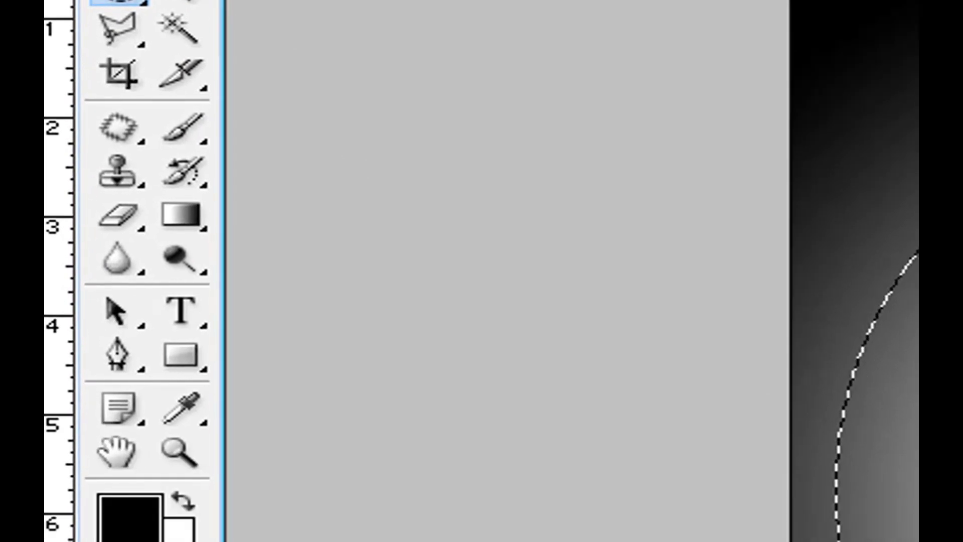
- Stroke the elliptical selection around the face with a 12 px black line placed outside, then deselect it
click(197, 61)
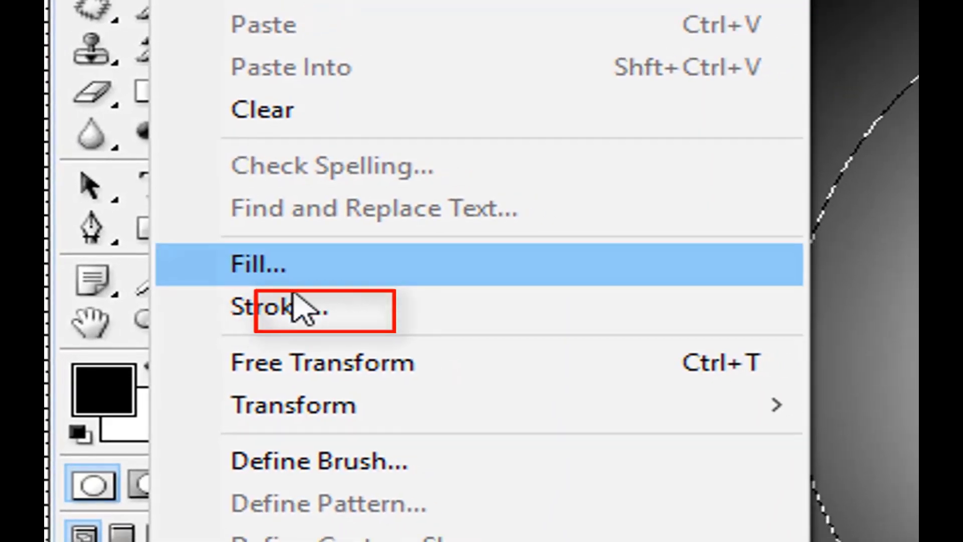
click(301, 308)
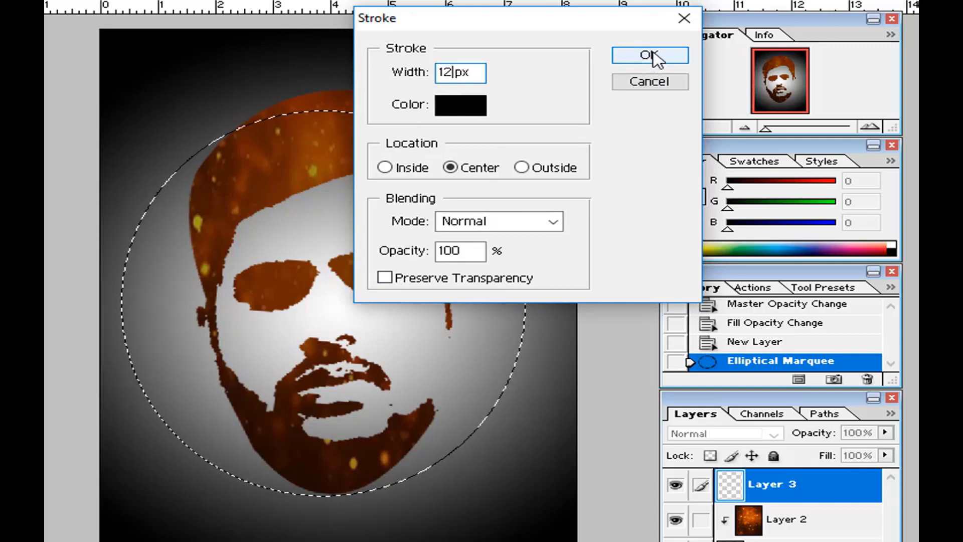
click(521, 169)
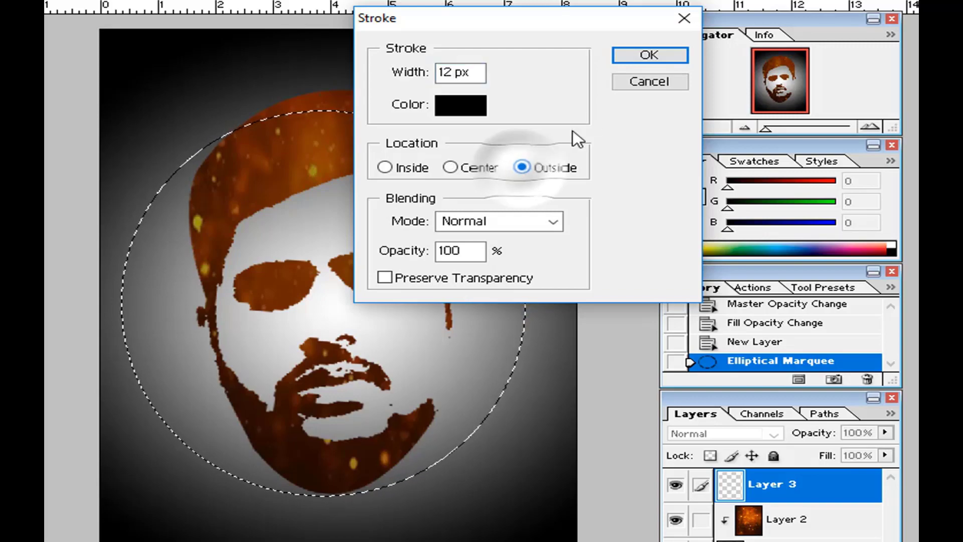
click(640, 55)
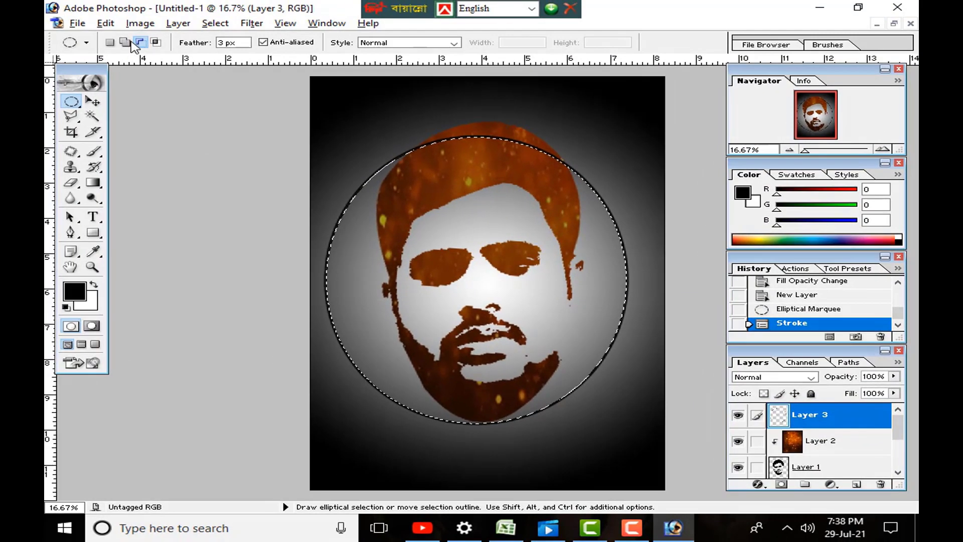
click(93, 101)
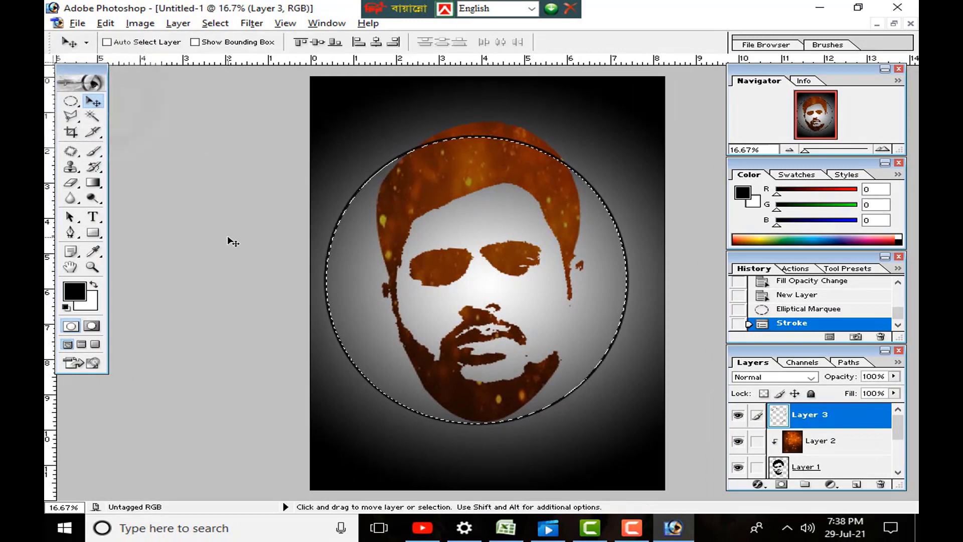
key(ctrl+d)
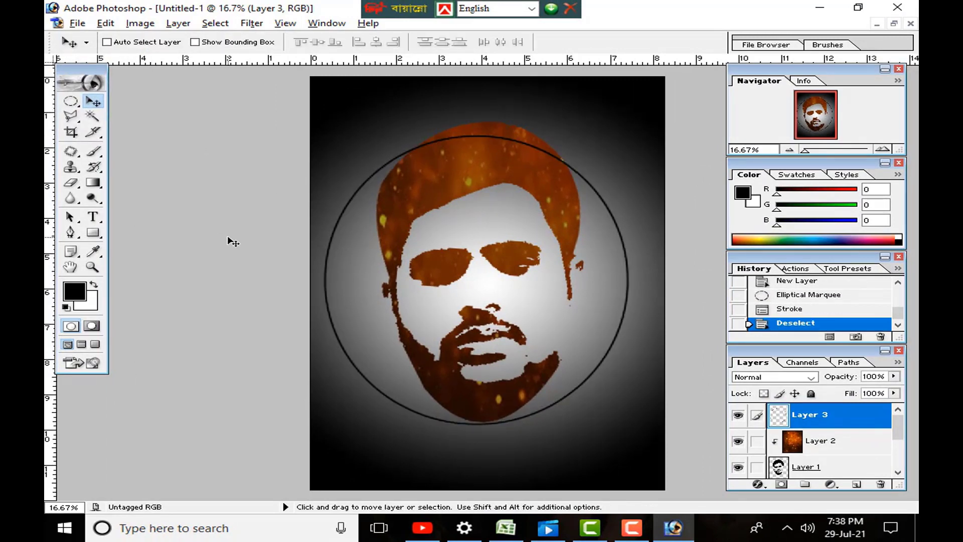
- Transform the stroked ellipse to about 101.7% width and 123% height so it encloses the whole head, and apply it
key(ctrl+t)
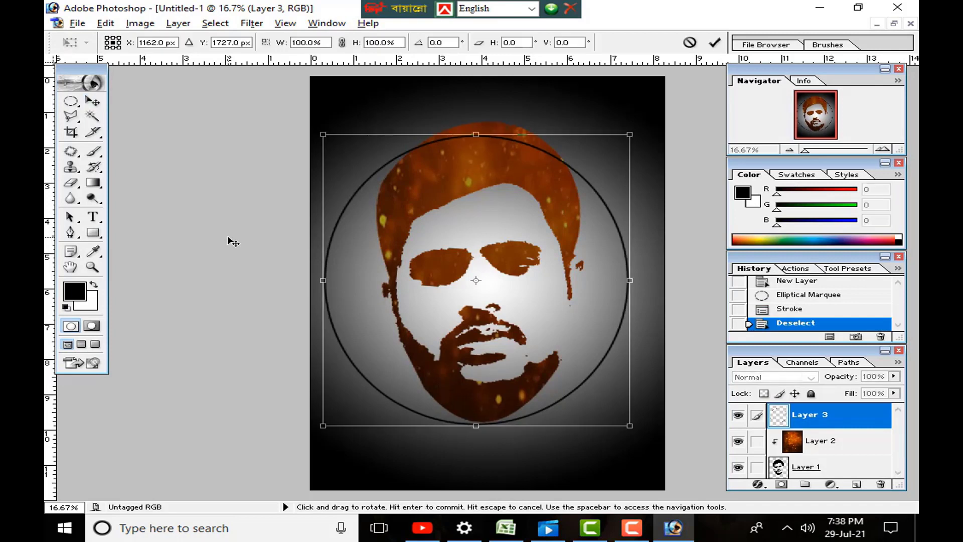
drag(323, 280, 357, 281)
drag(495, 128, 490, 99)
drag(357, 262, 343, 263)
drag(630, 262, 621, 263)
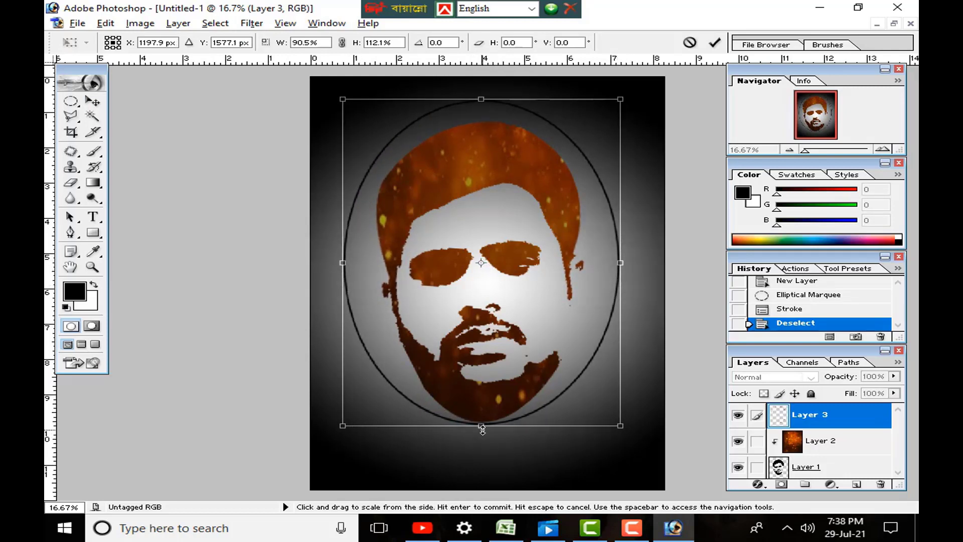
drag(482, 427, 490, 454)
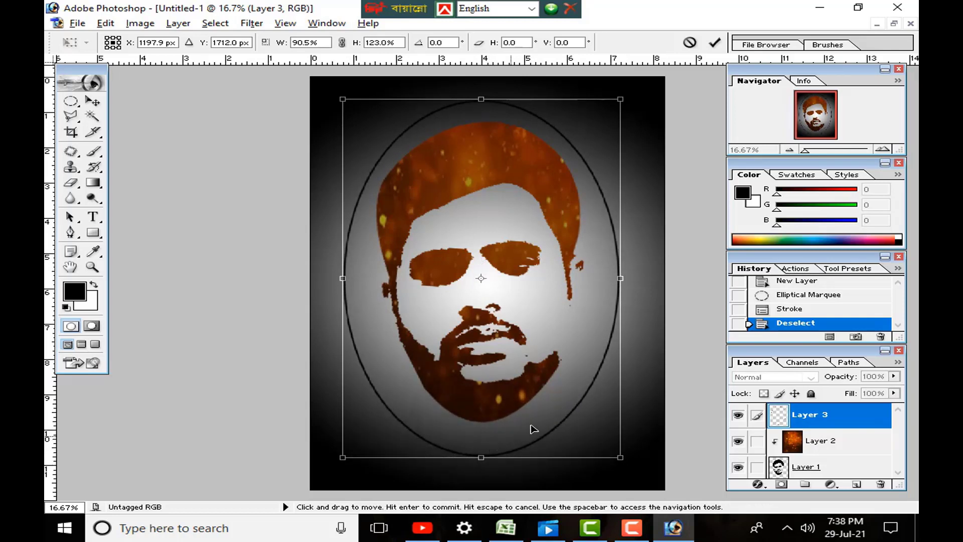
drag(620, 278, 646, 278)
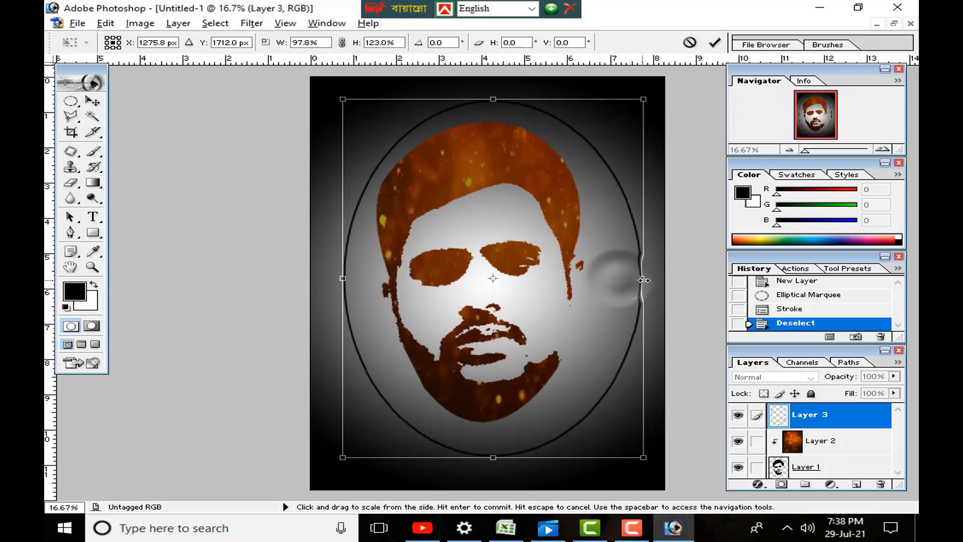
drag(342, 278, 329, 278)
drag(537, 303, 537, 311)
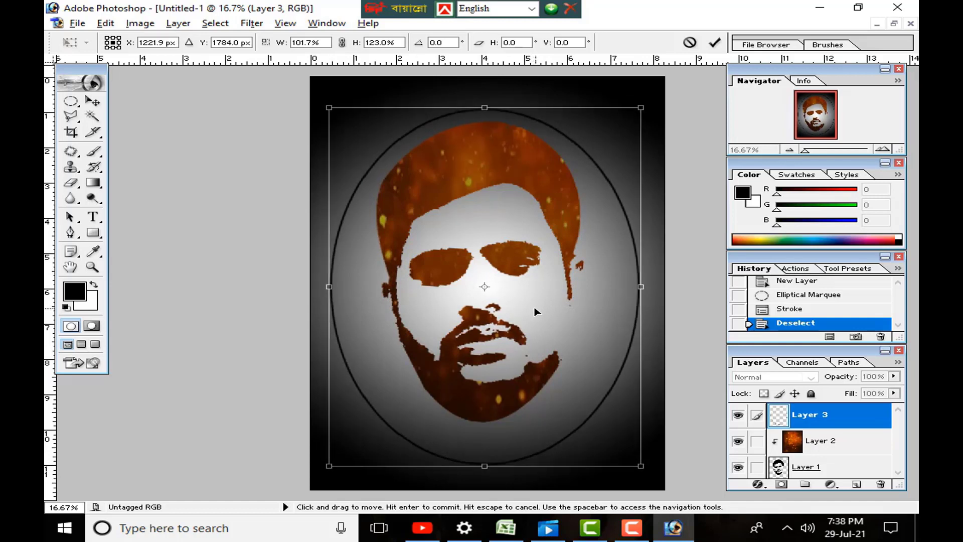
click(715, 44)
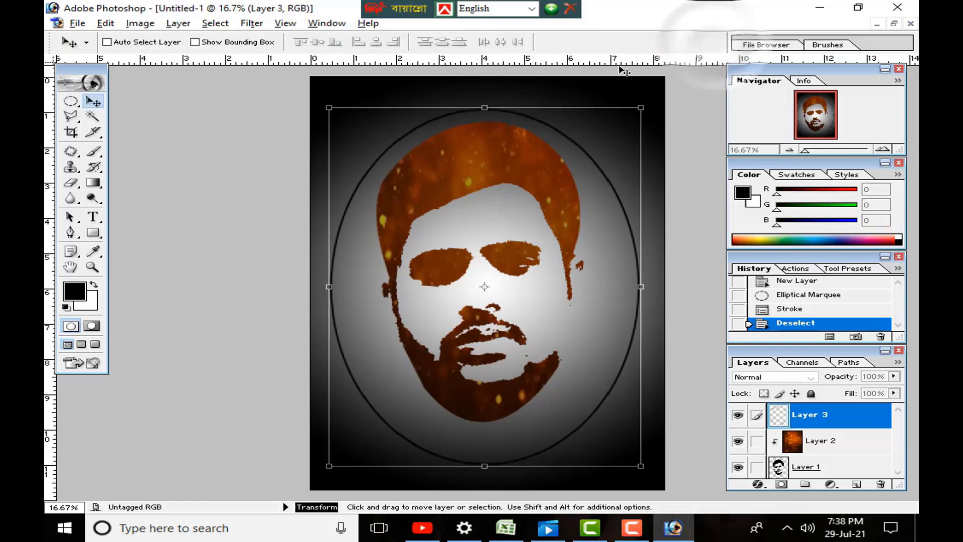
- Add a new layer above the ellipse layer and set up the Brush with a bright red foreground colour (R 246, G 10, B 26)
click(864, 486)
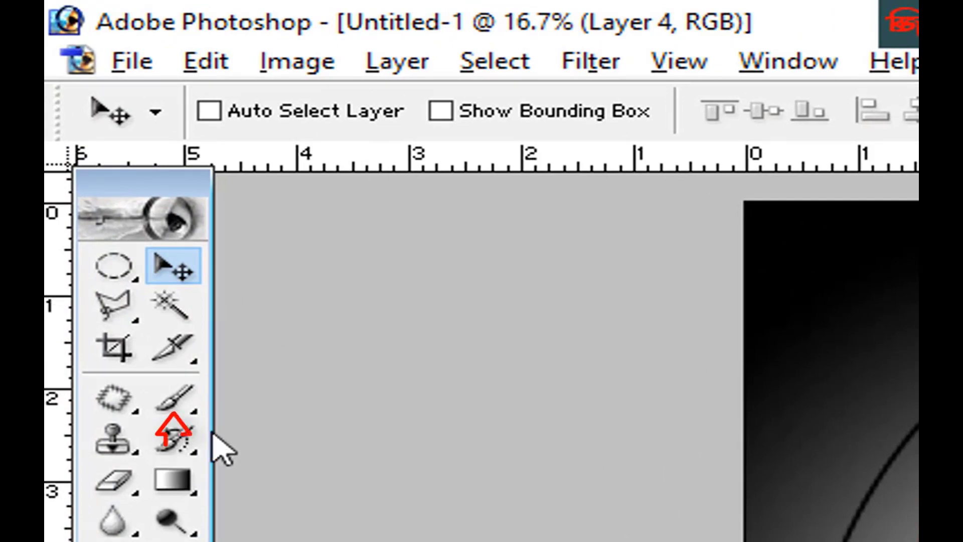
click(177, 396)
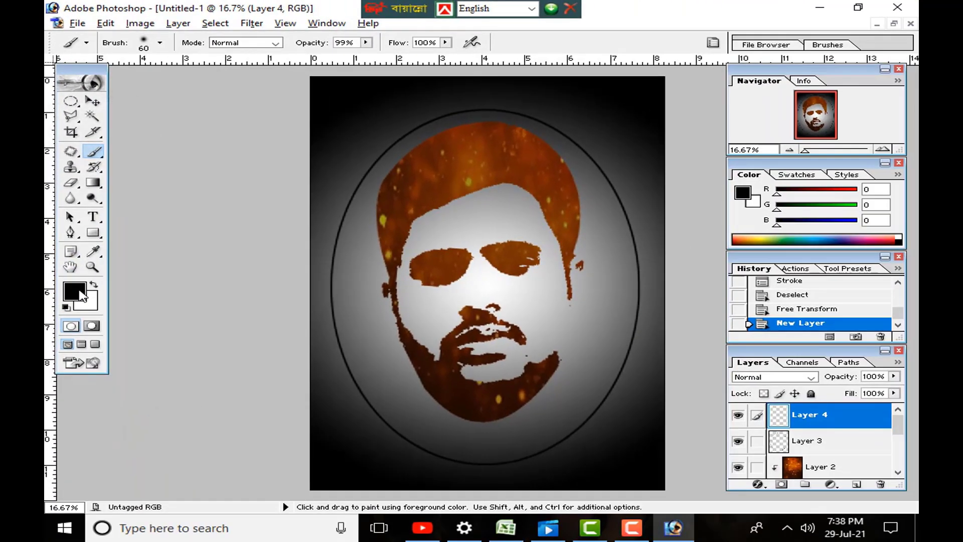
click(99, 526)
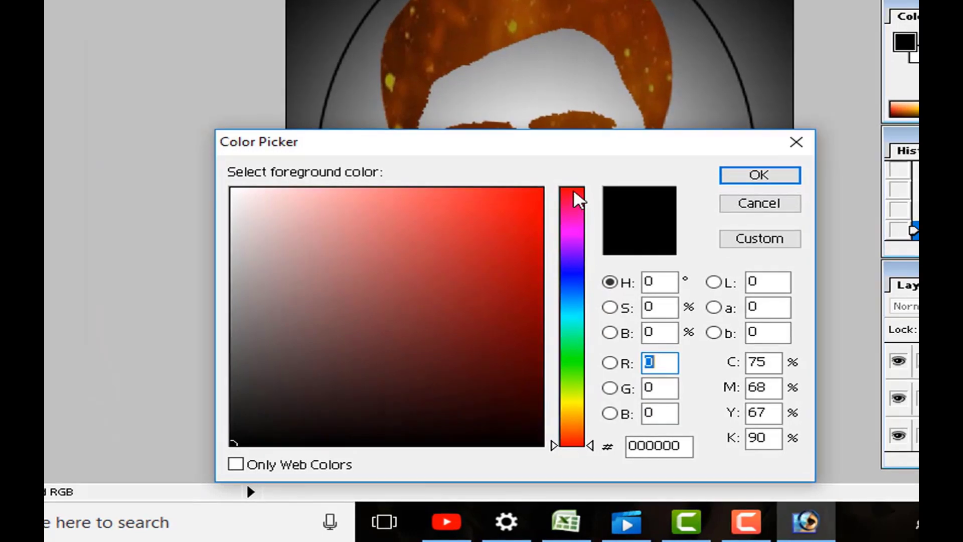
click(509, 297)
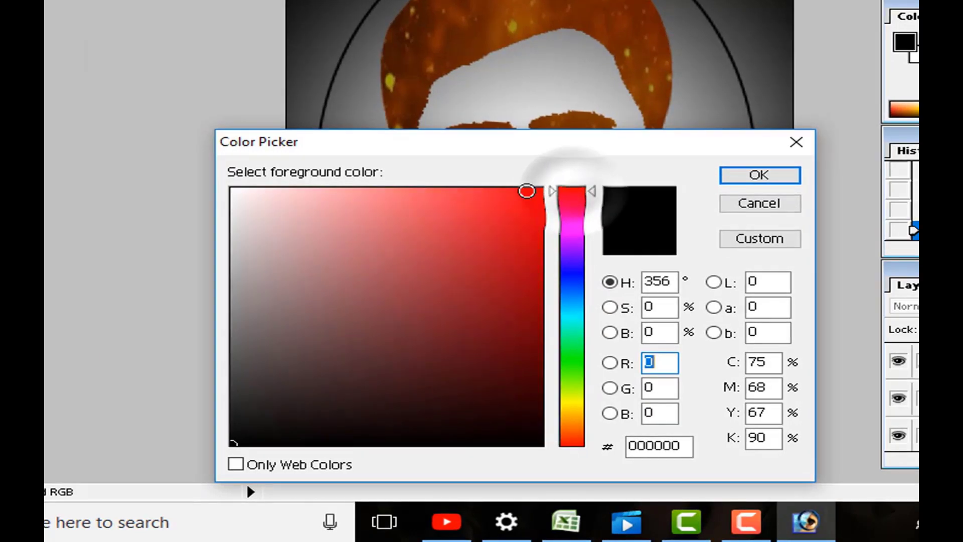
click(527, 191)
click(759, 175)
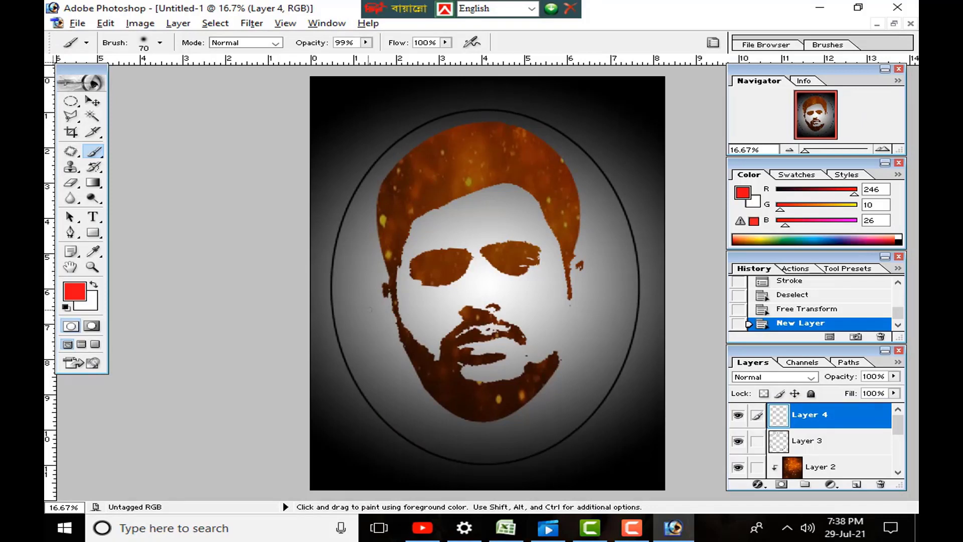
- Paint a soft red spot with a 175 px brush beside the left edge of the face and set its layer's blend mode to Screen
click(352, 279)
click(354, 279)
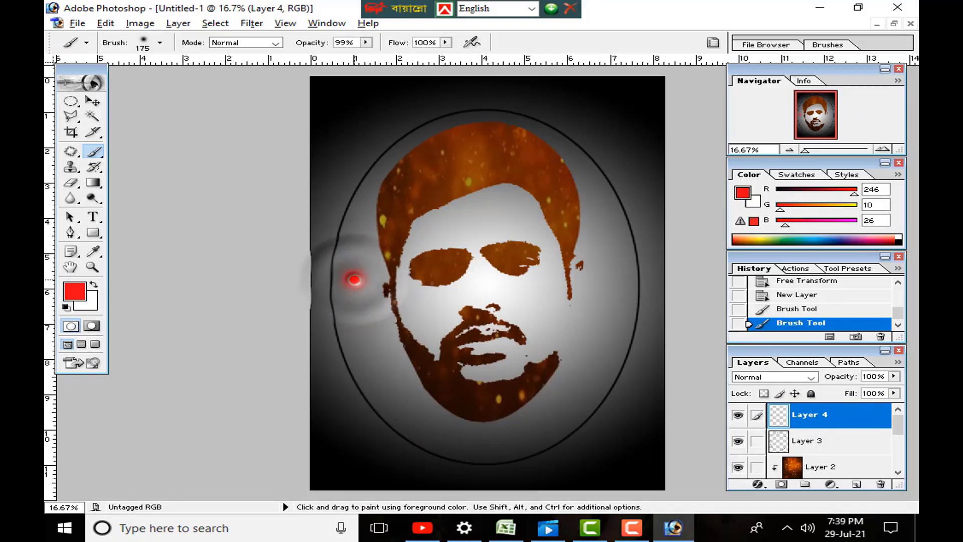
click(354, 280)
click(354, 280)
click(354, 279)
click(354, 280)
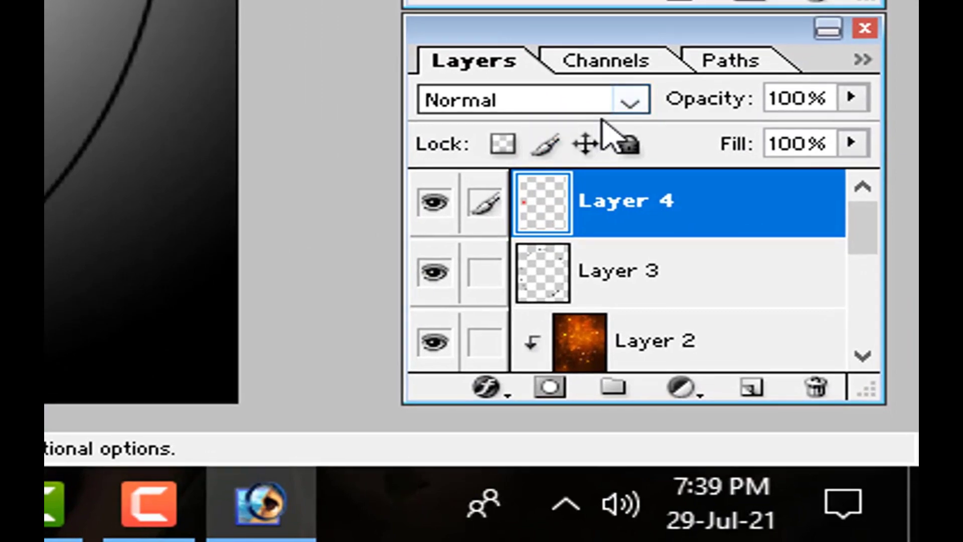
click(630, 103)
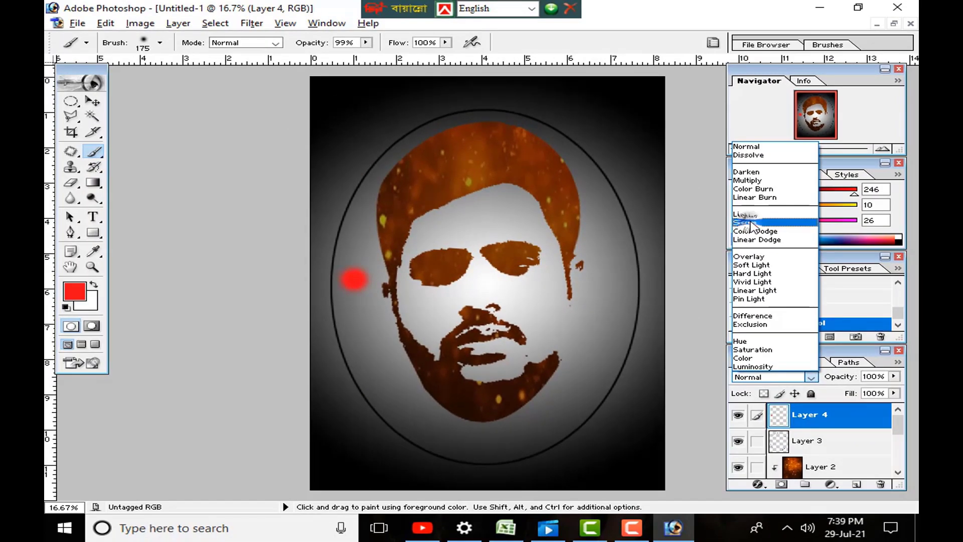
click(422, 139)
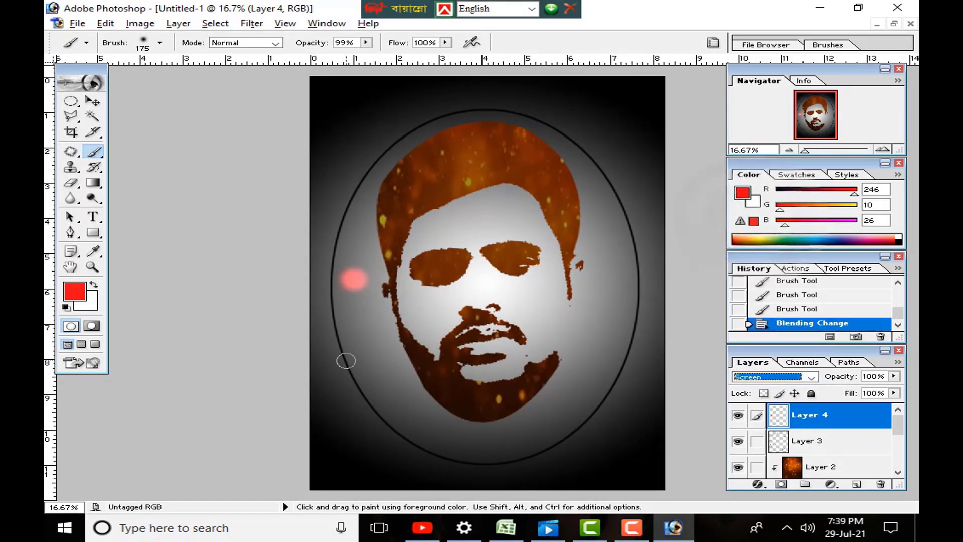
- Stretch the red spot to about four times its width and nine times its height as a tall glow along the face's left side
key(ctrl+t)
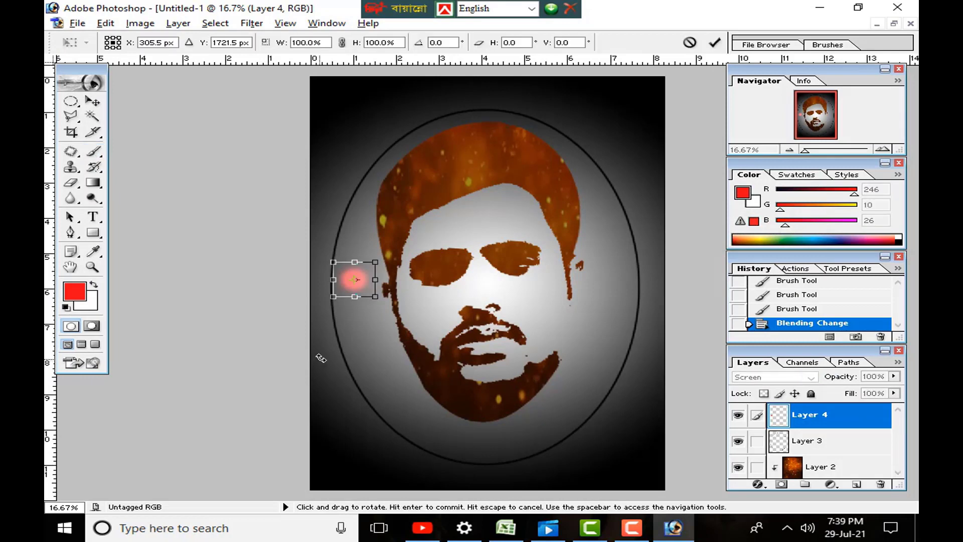
drag(355, 387, 355, 432)
drag(376, 347, 480, 347)
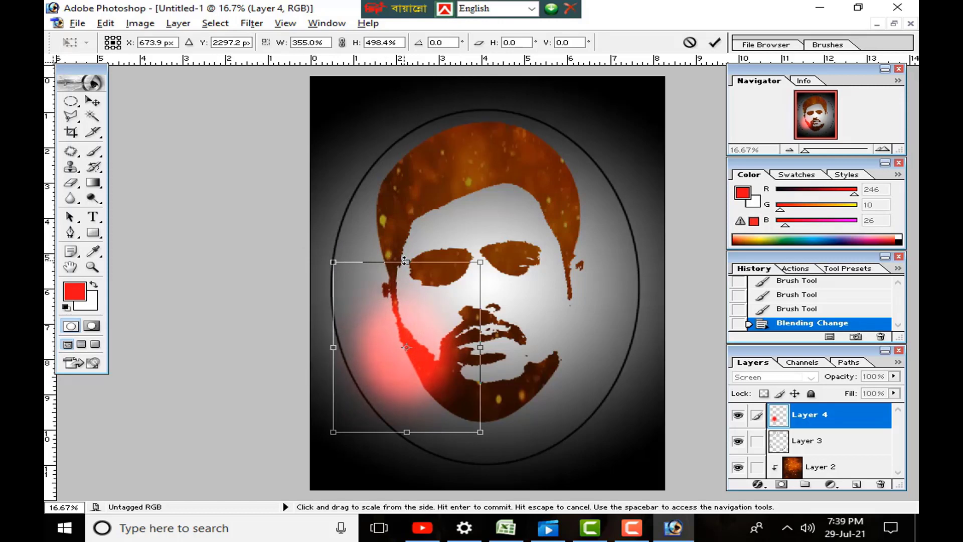
drag(389, 261, 390, 127)
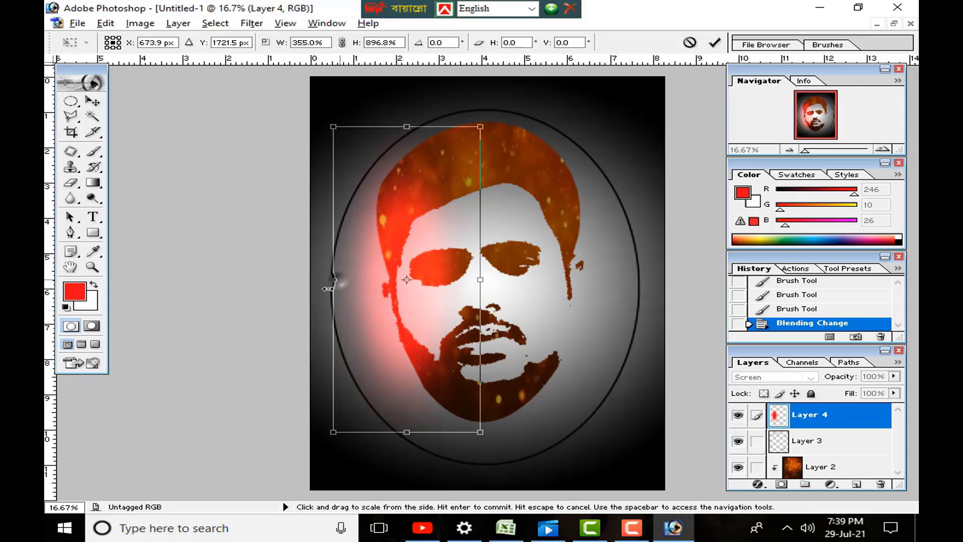
drag(328, 289, 341, 313)
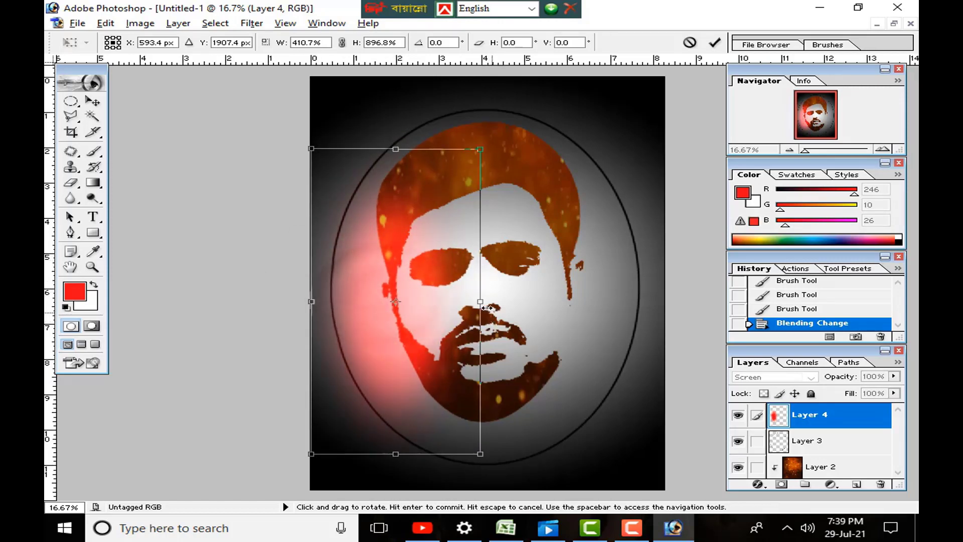
drag(487, 308, 422, 318)
drag(451, 452, 480, 453)
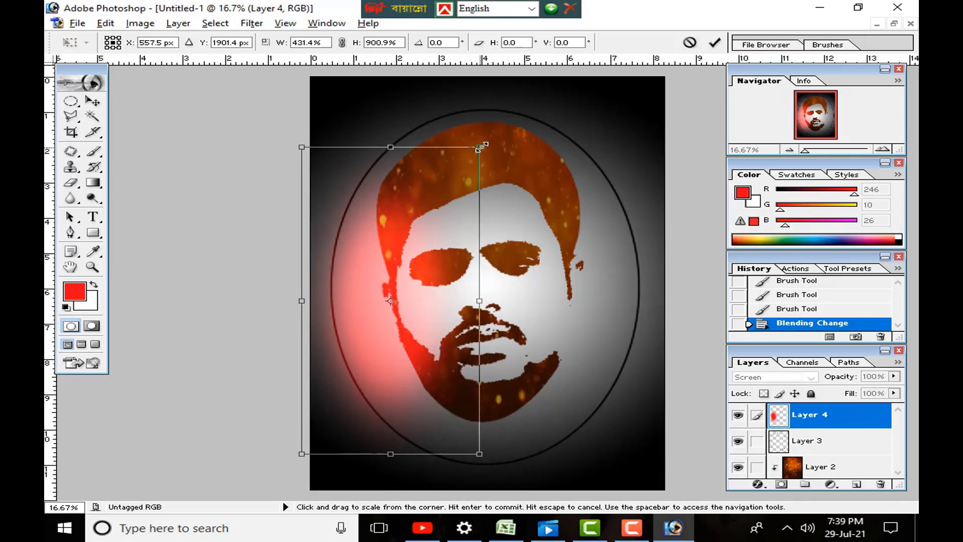
drag(479, 147, 457, 143)
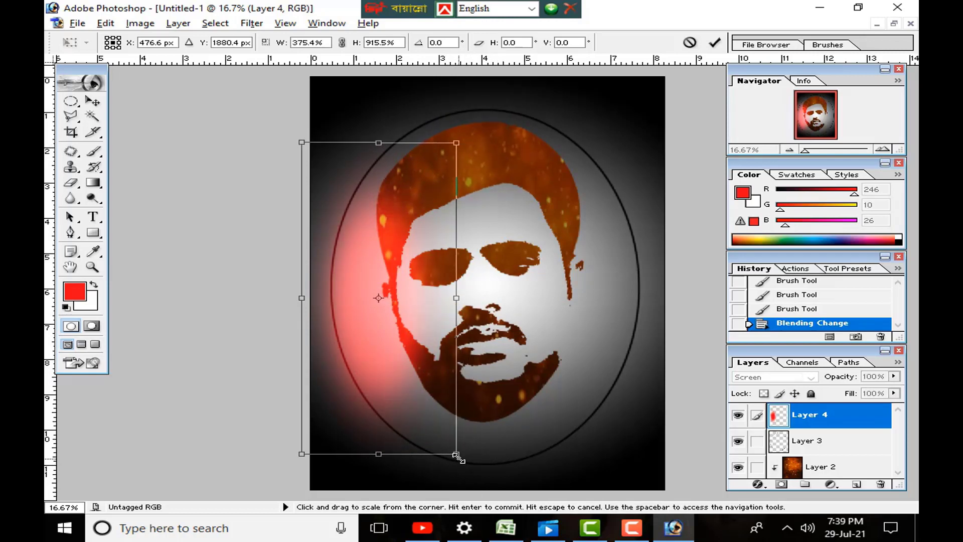
mouse_move(457, 454)
mouse_down()
mouse_move(469, 470)
mouse_move(465, 456)
mouse_up()
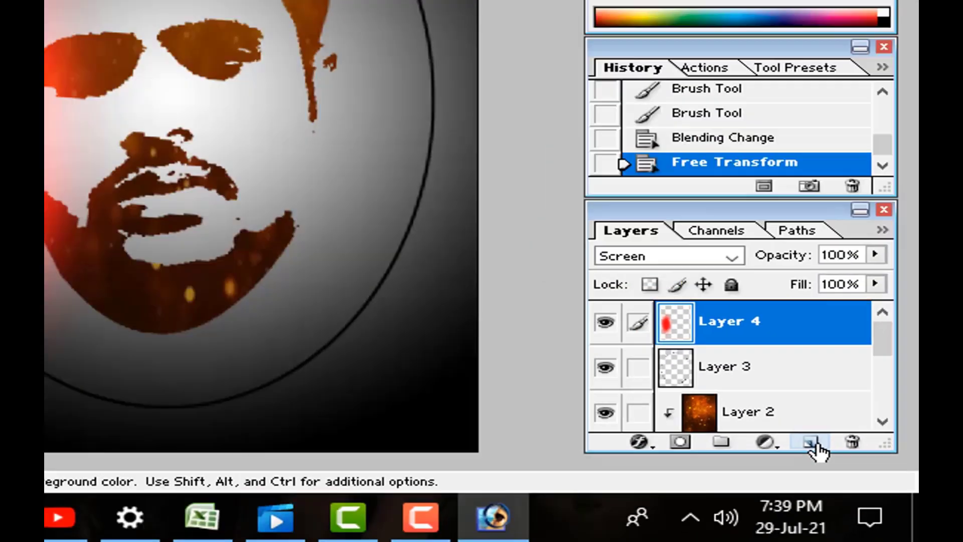
- Add another new layer above the red glow and set the brush's foreground colour to blue 0A2BF6
click(601, 249)
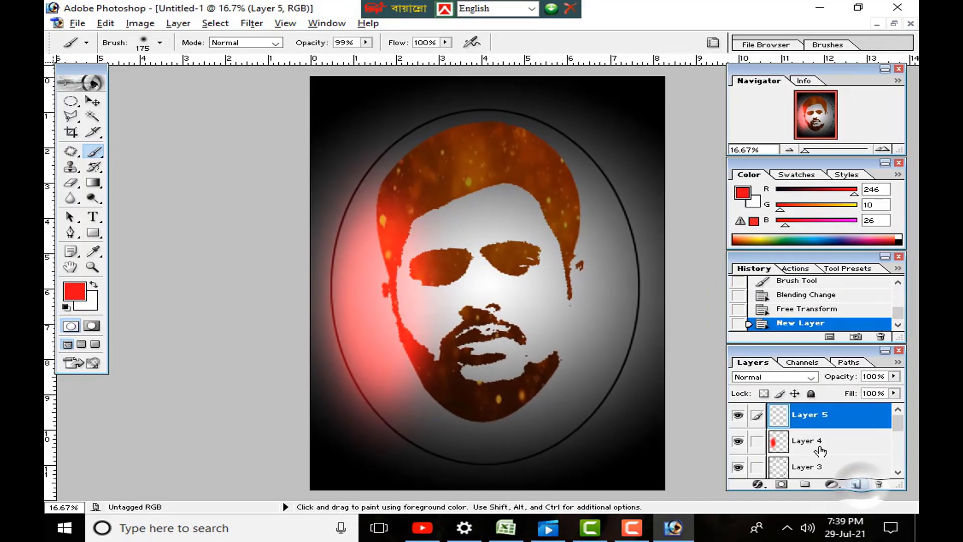
click(76, 297)
click(510, 359)
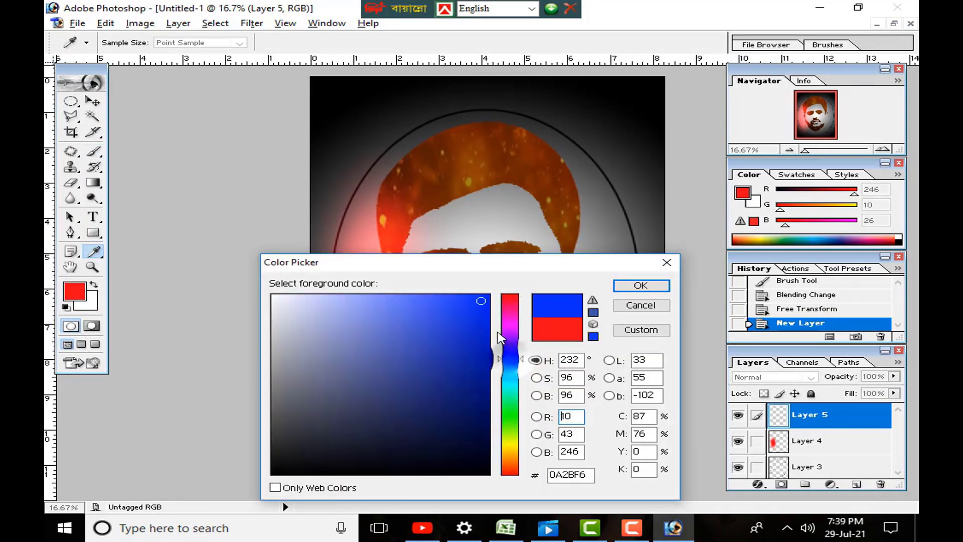
click(636, 285)
key(b)
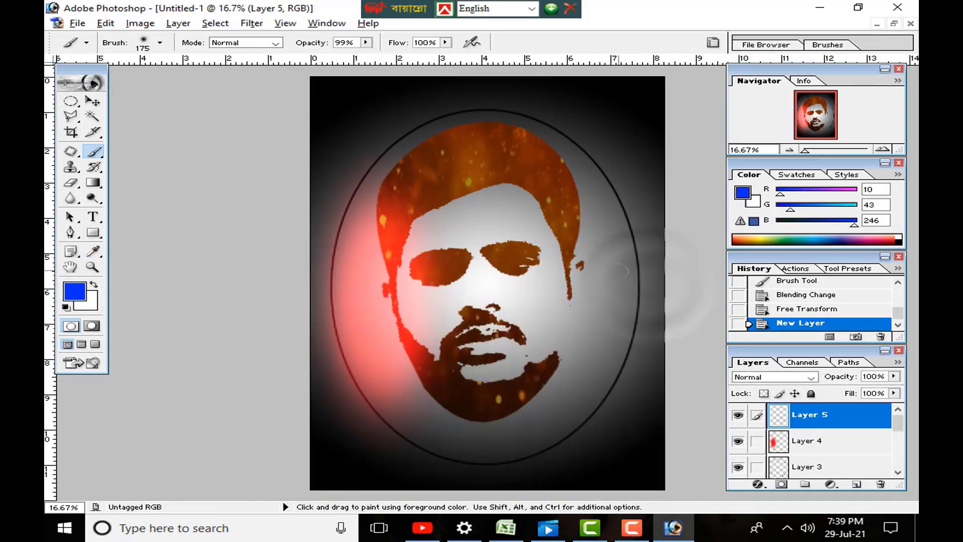
- Paint a soft blue spot beside the ear on the face's right side and set its layer's blend mode to Screen
click(609, 260)
click(608, 260)
click(608, 260)
click(608, 259)
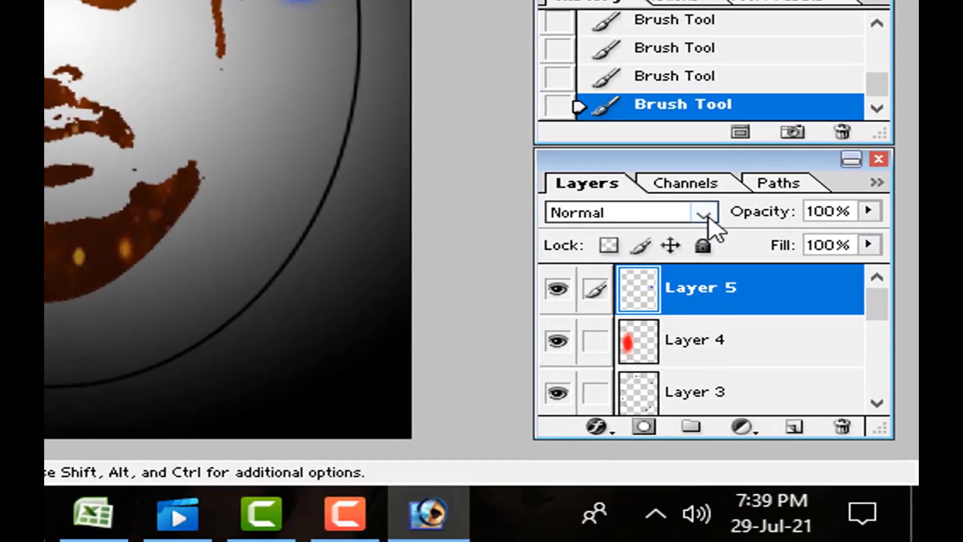
click(810, 377)
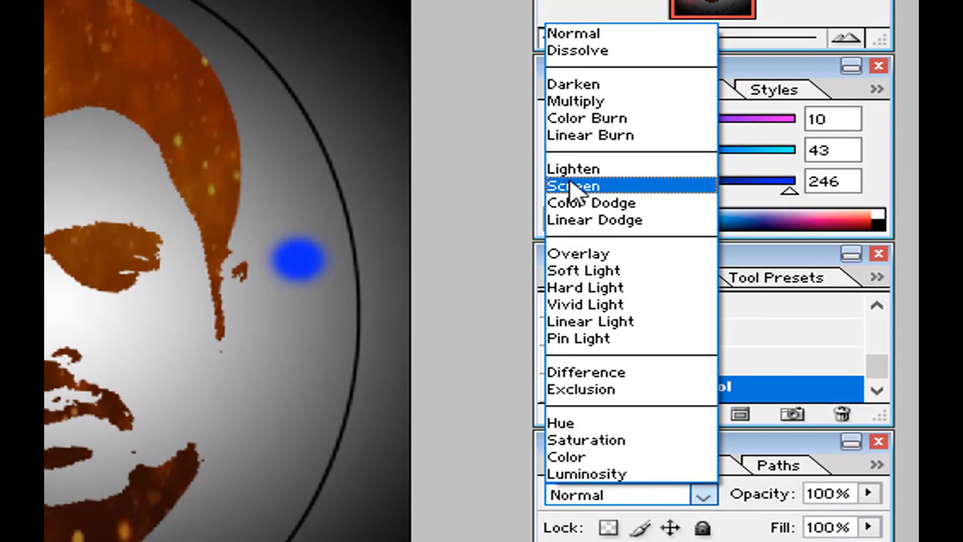
click(572, 186)
- Stretch the blue spot to about 500% width and 1214% height as a tall glow along the face's right side
key(ctrl+t)
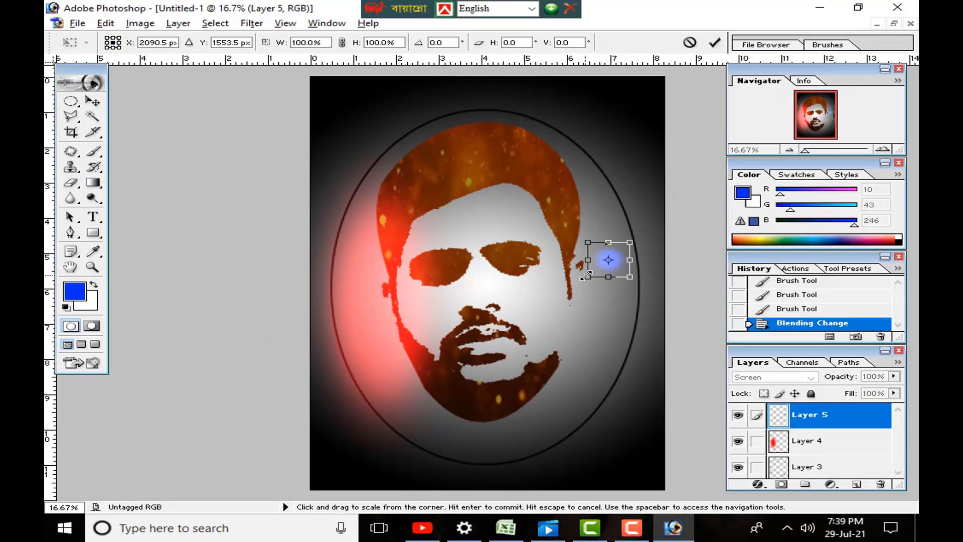
drag(588, 276, 525, 432)
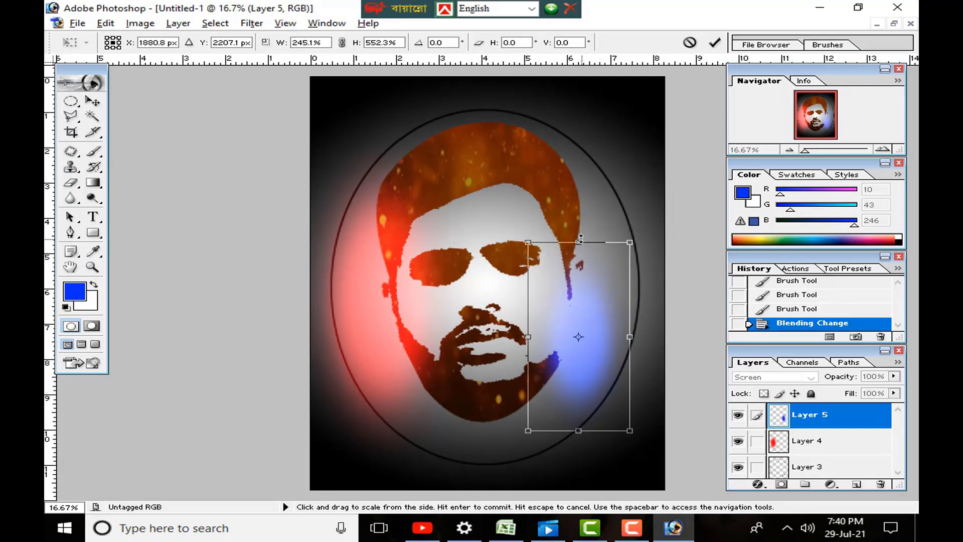
drag(580, 241, 580, 105)
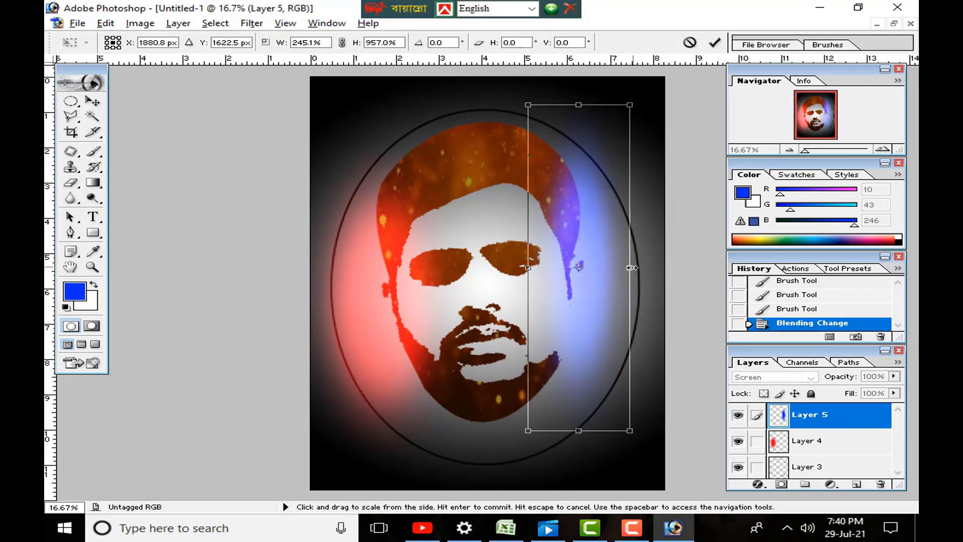
drag(631, 267, 665, 267)
drag(528, 271, 492, 275)
drag(579, 104, 573, 87)
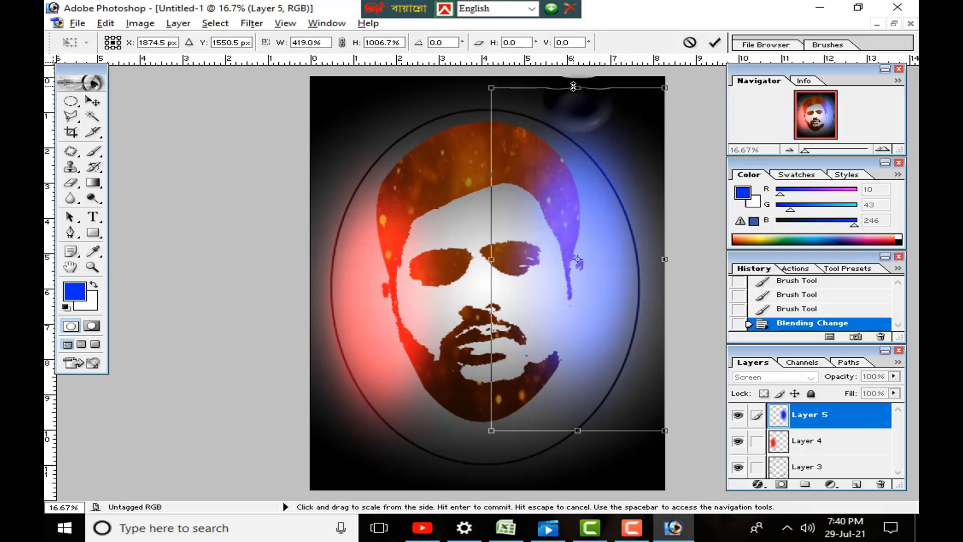
drag(576, 440, 556, 483)
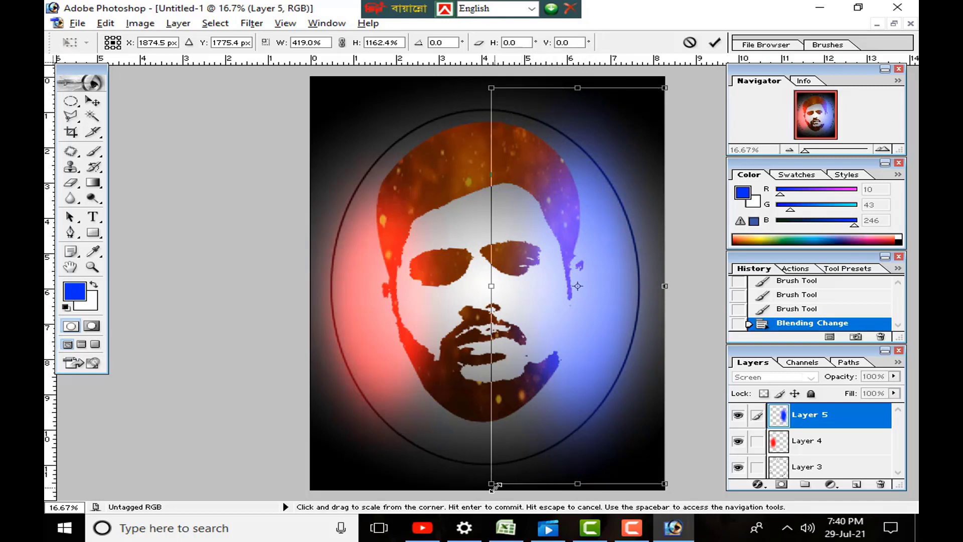
drag(493, 485, 470, 491)
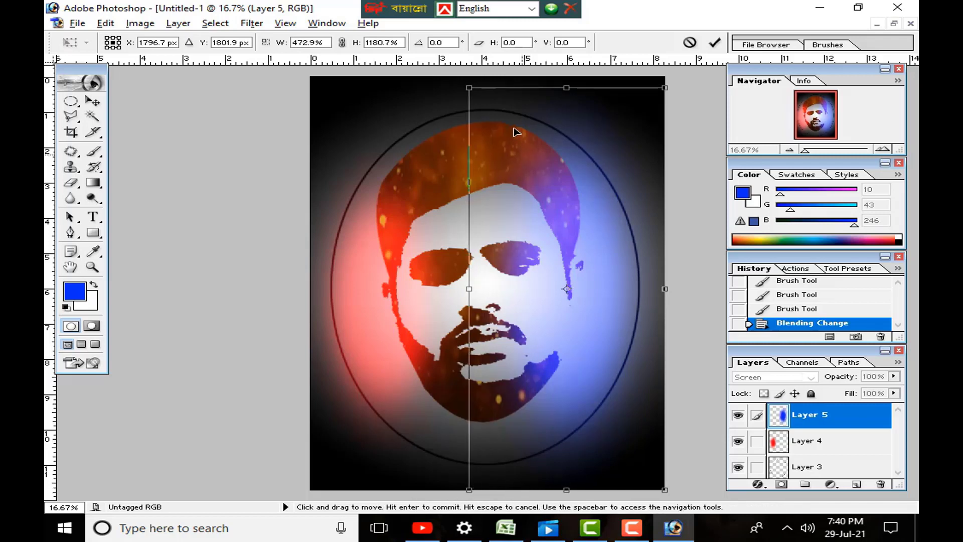
drag(455, 72, 454, 74)
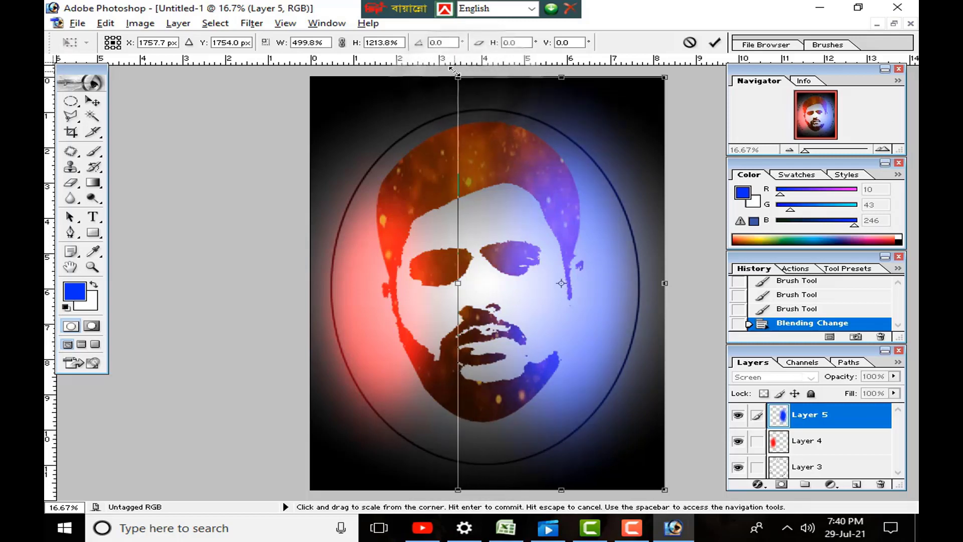
click(717, 43)
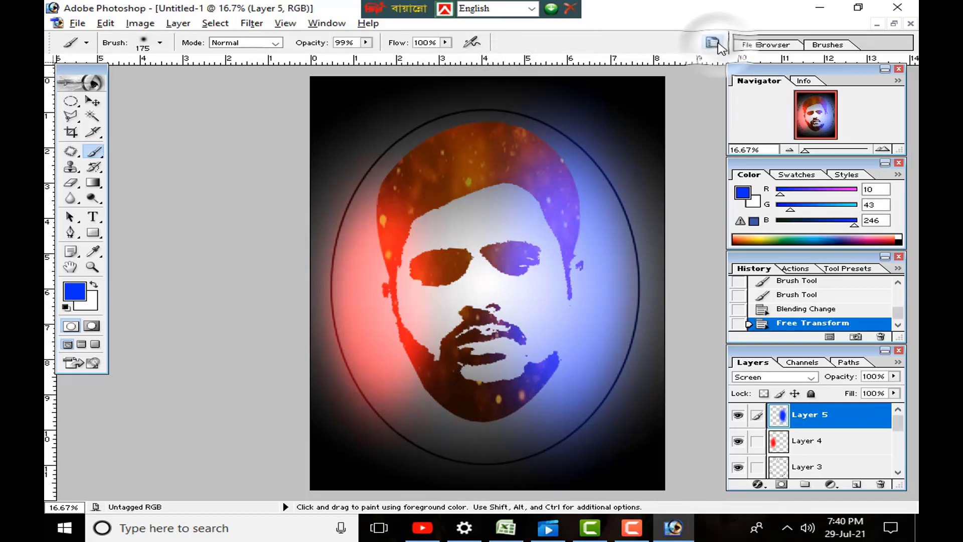
- Enlarge the red glow on Layer 4 to about 122% width and 130% height, extending it towards the face's centre
click(823, 451)
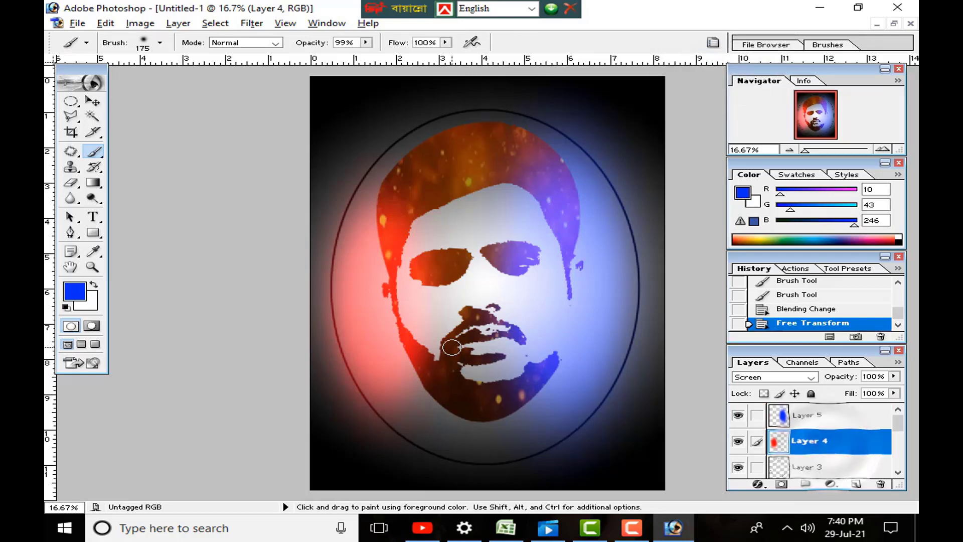
key(ctrl+t)
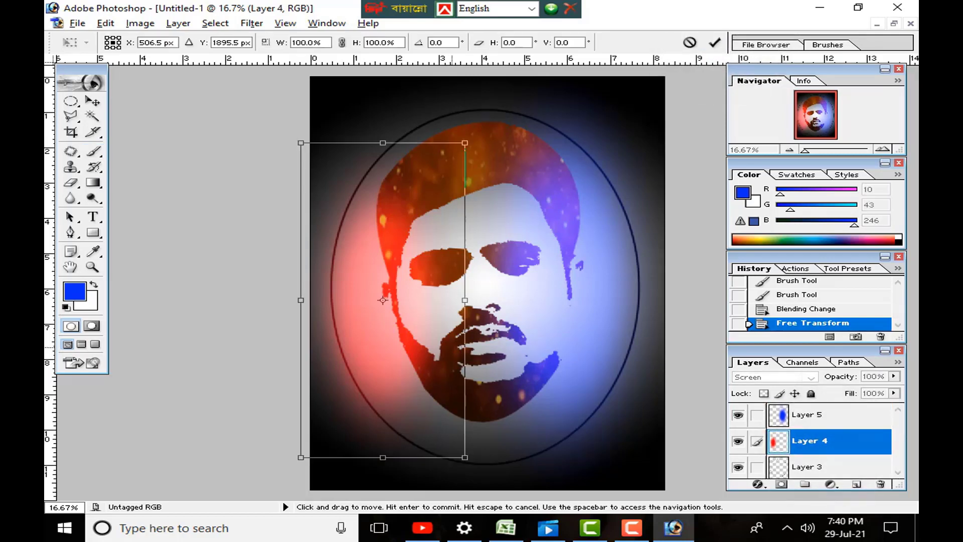
drag(466, 454, 500, 472)
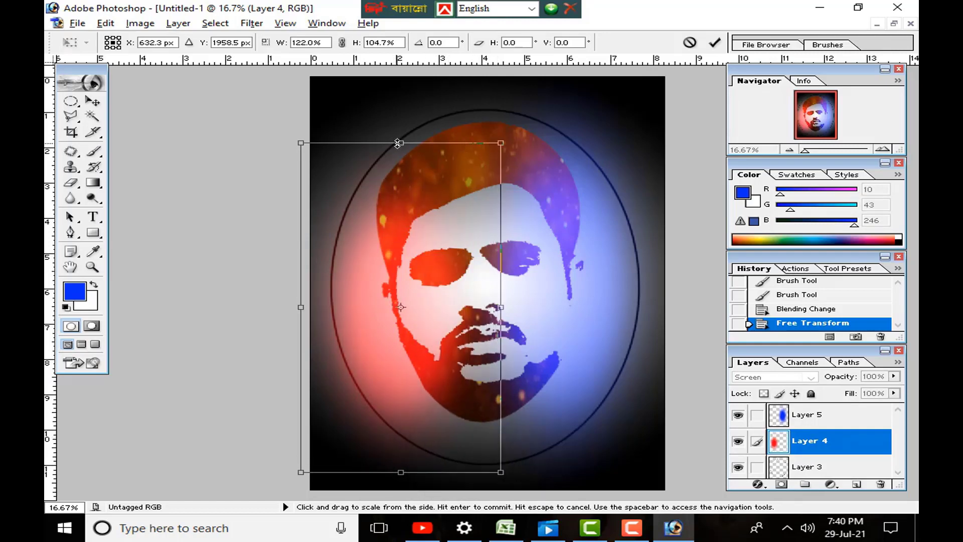
drag(394, 143, 394, 101)
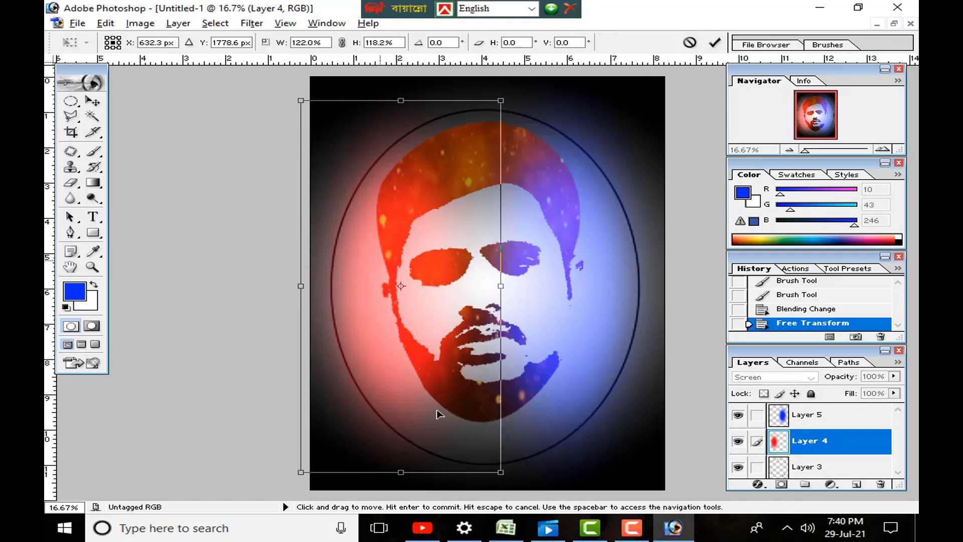
drag(401, 472, 401, 506)
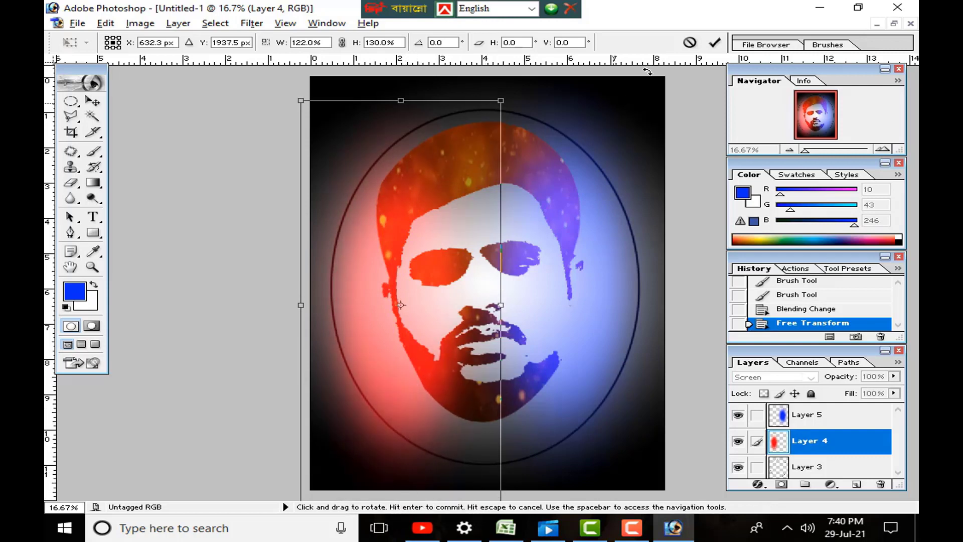
click(716, 44)
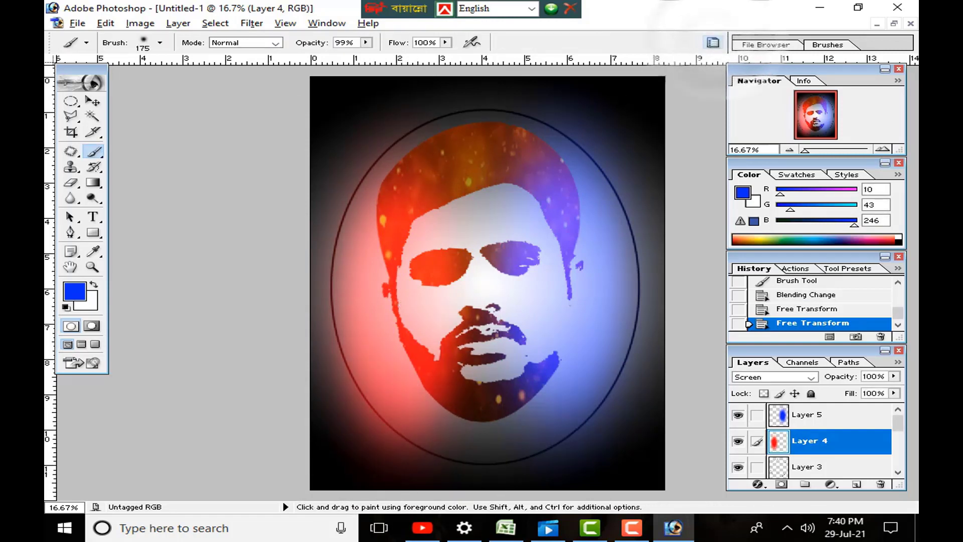
- Add a text layer above the blue glow with the letter J beside the jaw on the face's left side
click(804, 421)
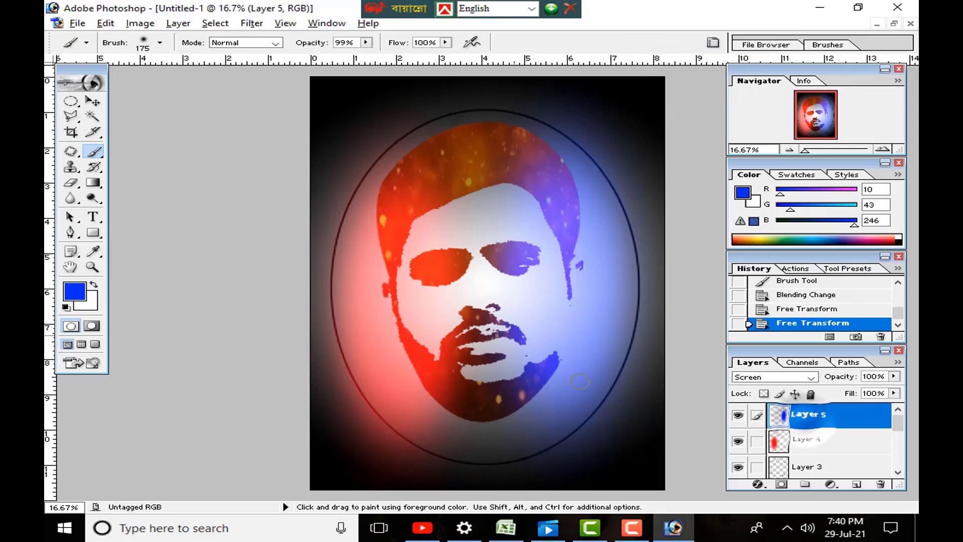
click(96, 102)
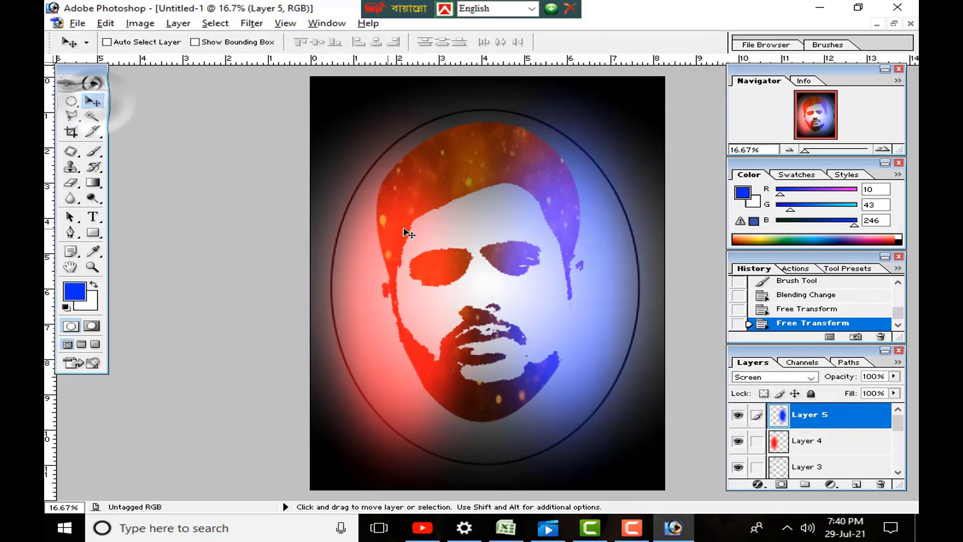
scroll(403, 231, down, 1)
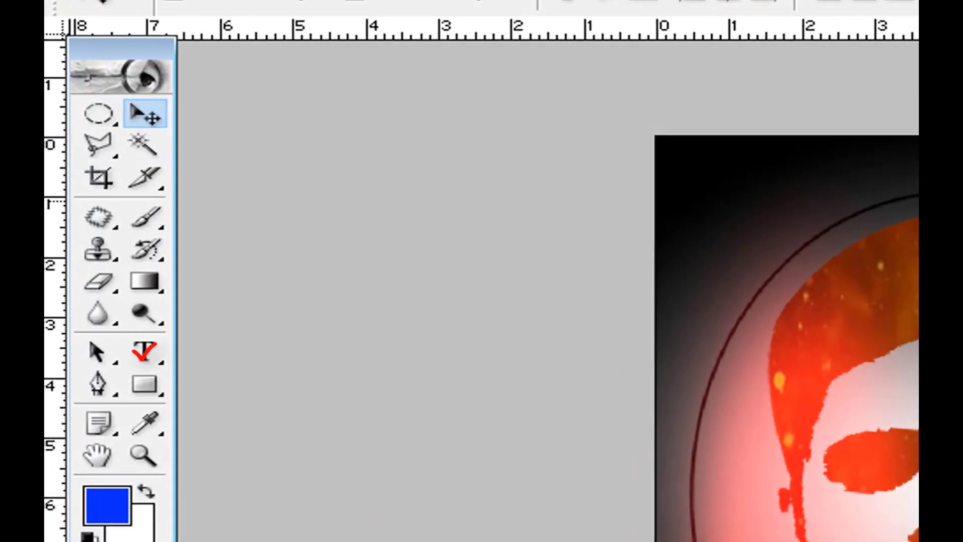
click(144, 351)
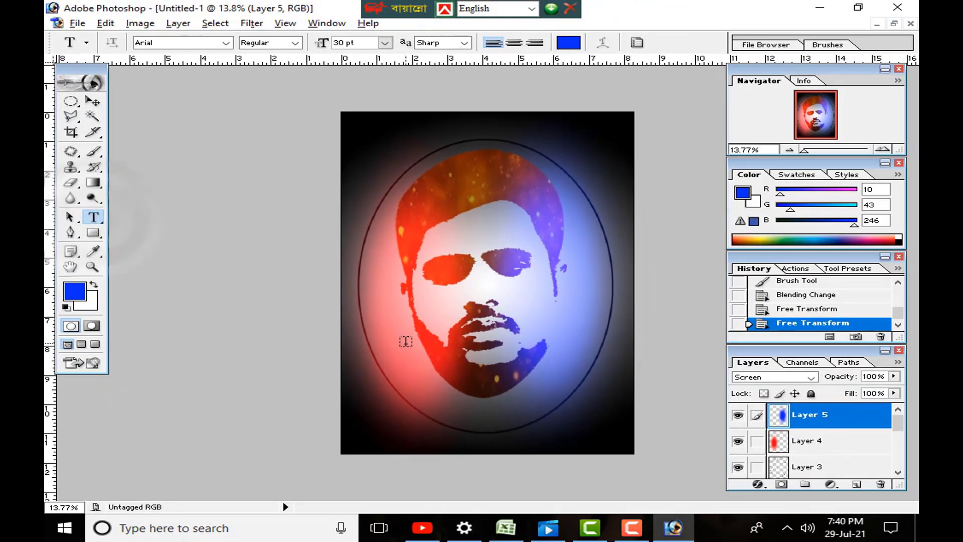
click(447, 371)
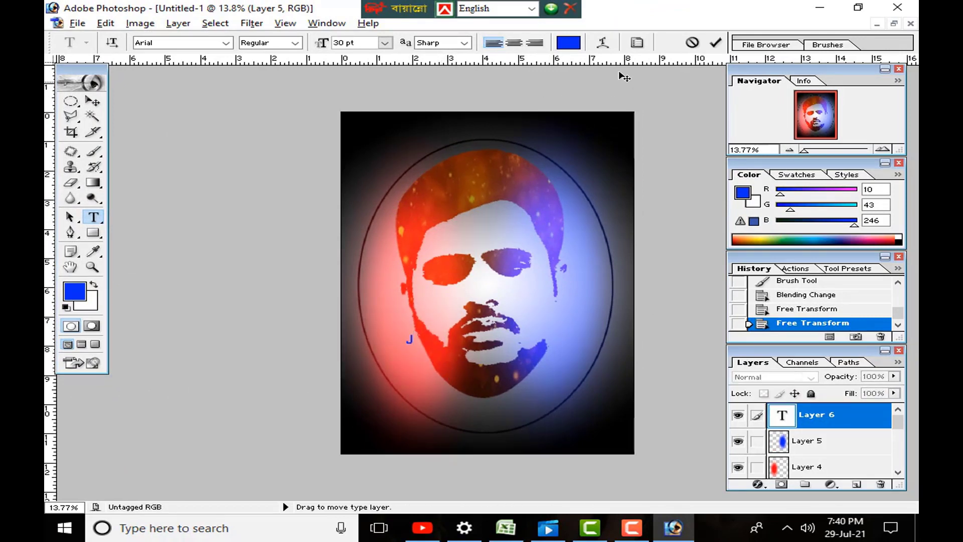
- Set the font size of the letter J to 36 pt
click(636, 44)
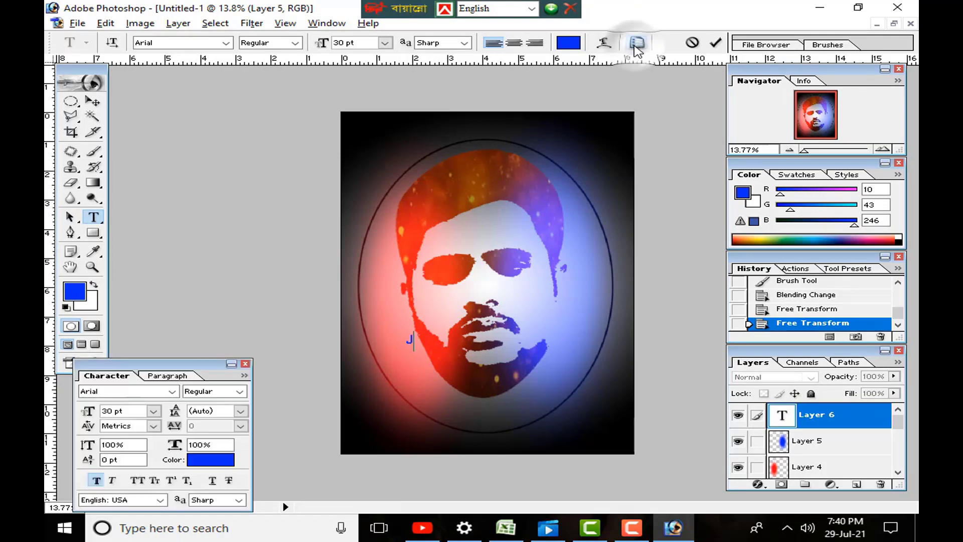
click(154, 411)
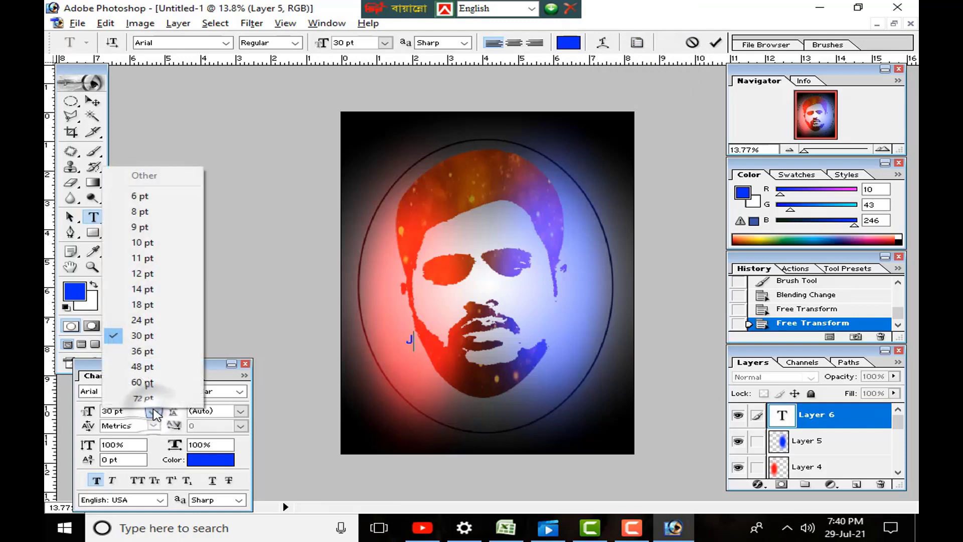
click(145, 352)
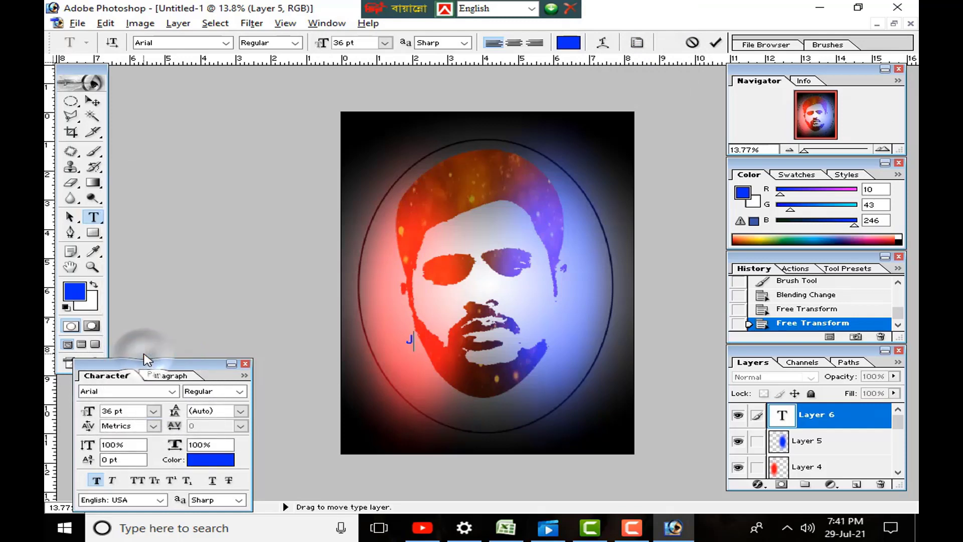
double_click(409, 340)
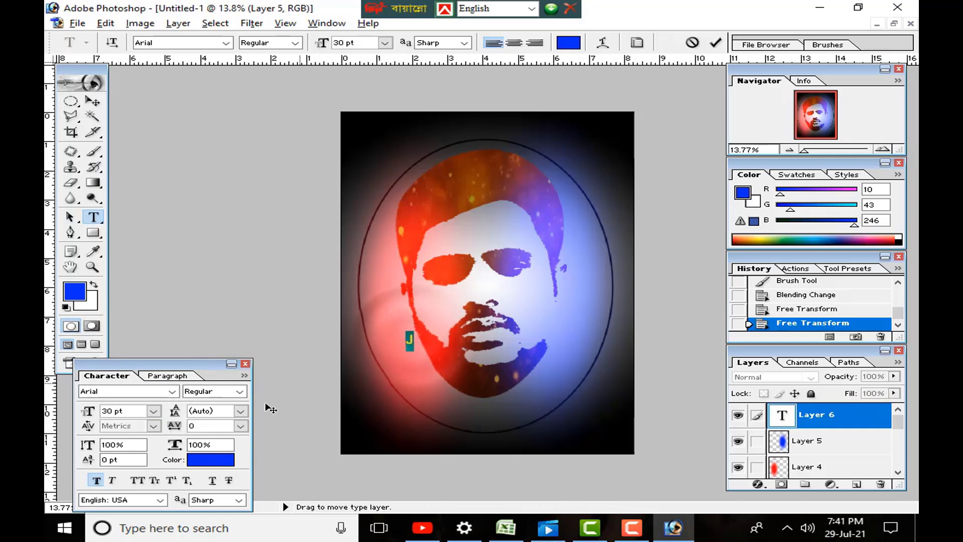
click(154, 411)
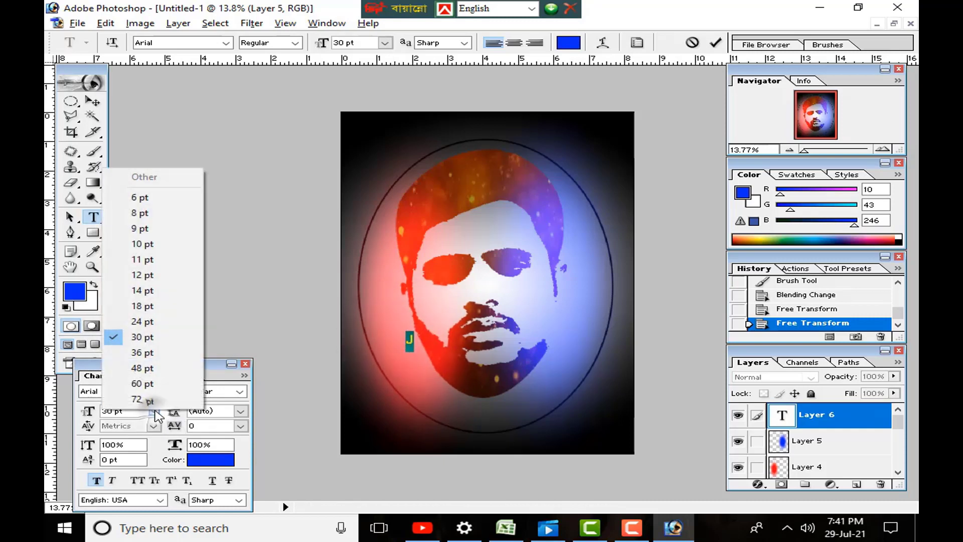
click(144, 352)
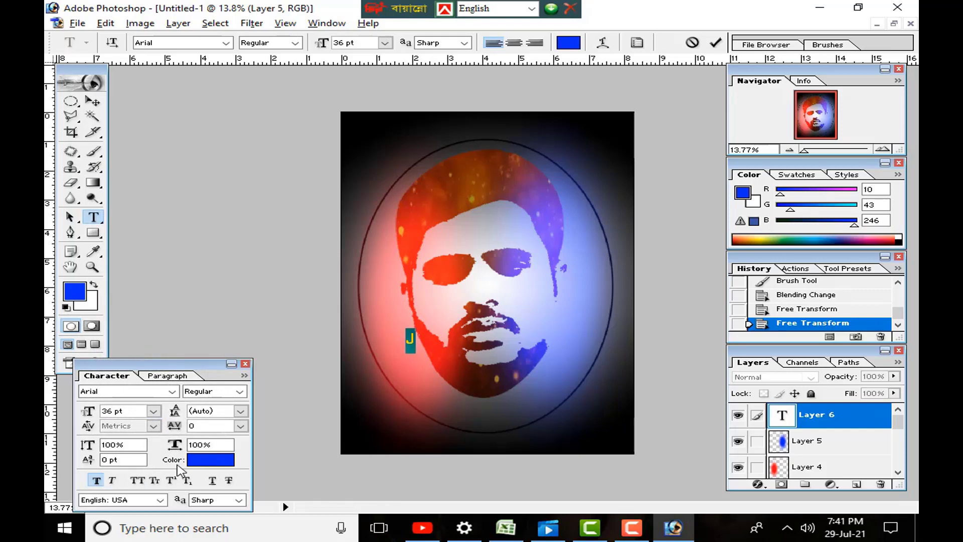
- Set the letter J's text colour to red F60A20 and commit the text
click(201, 460)
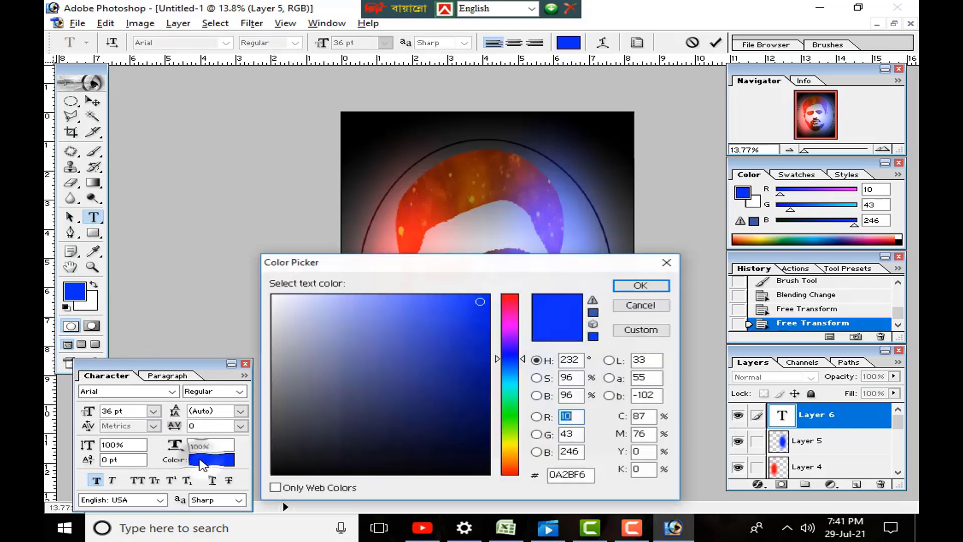
click(515, 300)
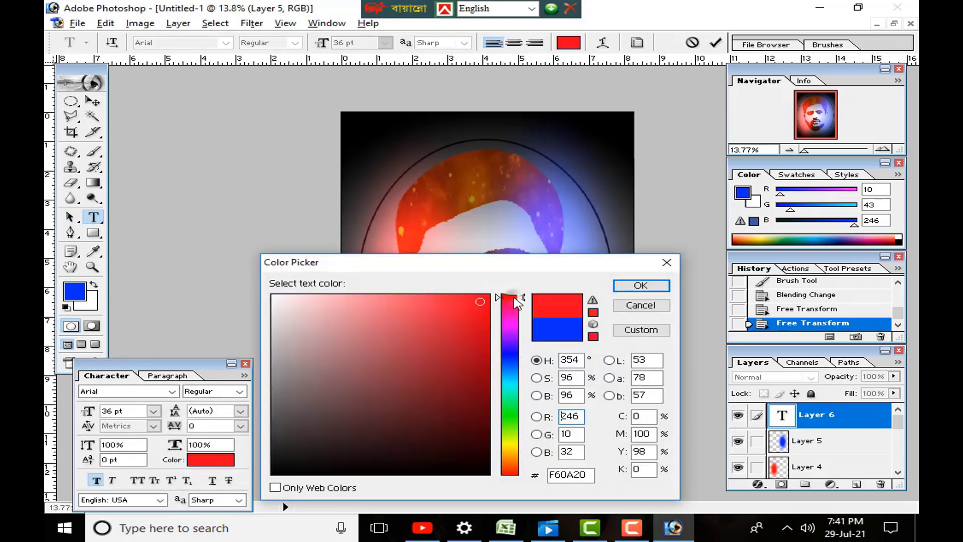
click(641, 285)
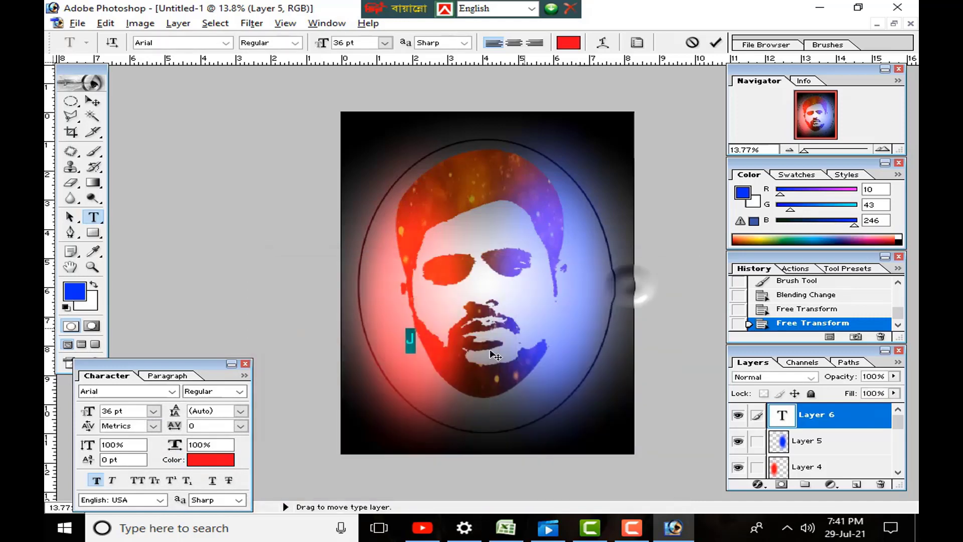
click(411, 339)
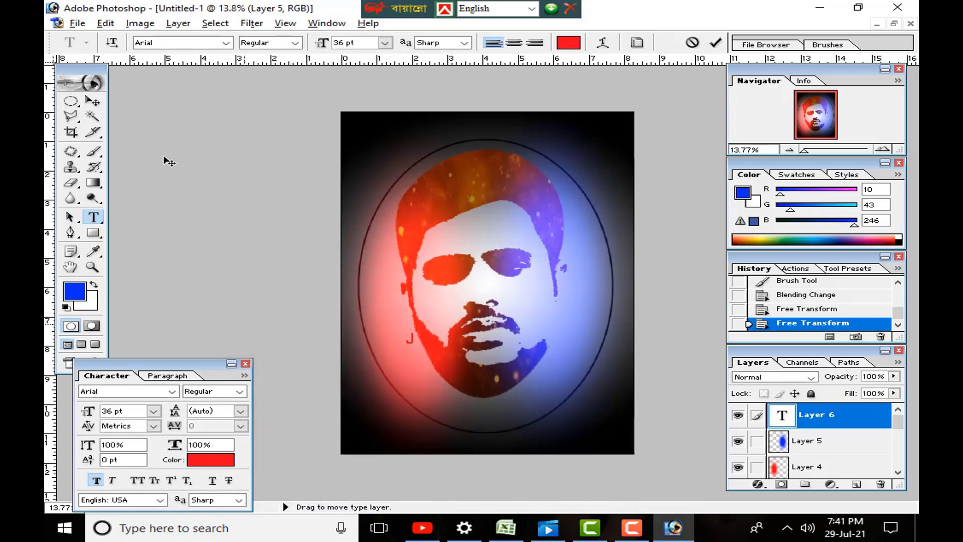
click(92, 101)
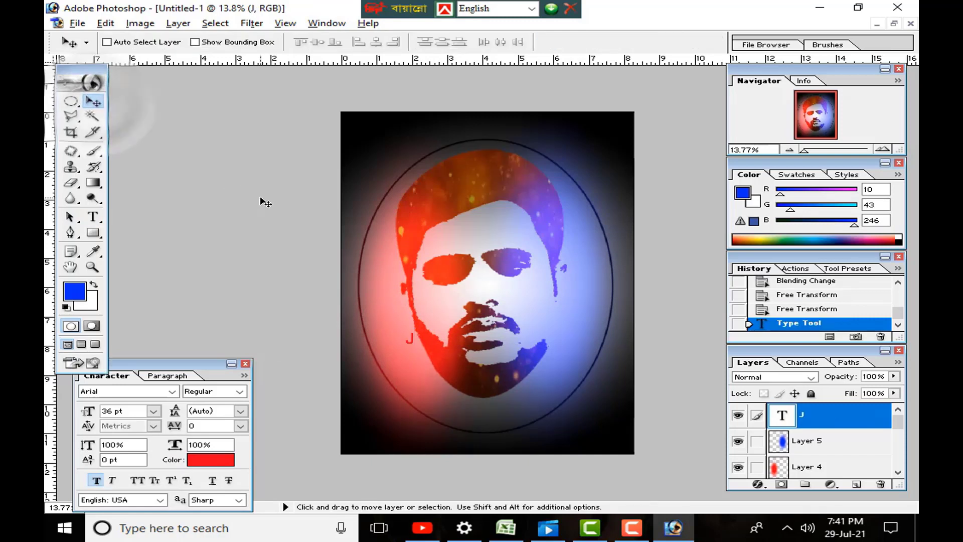
- Scale the letter J to about 283% width and 402% height and place it below the chin
key(ctrl+t)
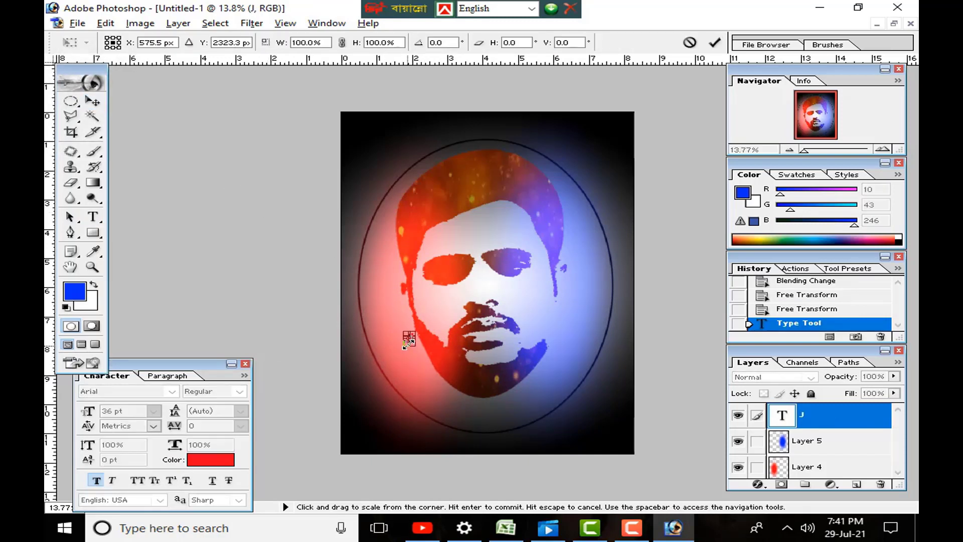
drag(404, 345, 484, 358)
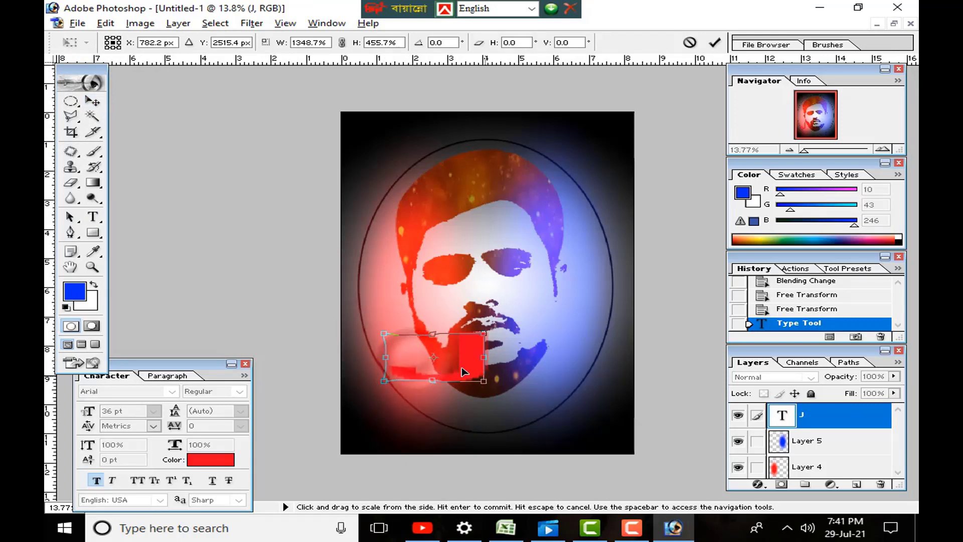
drag(437, 334, 434, 231)
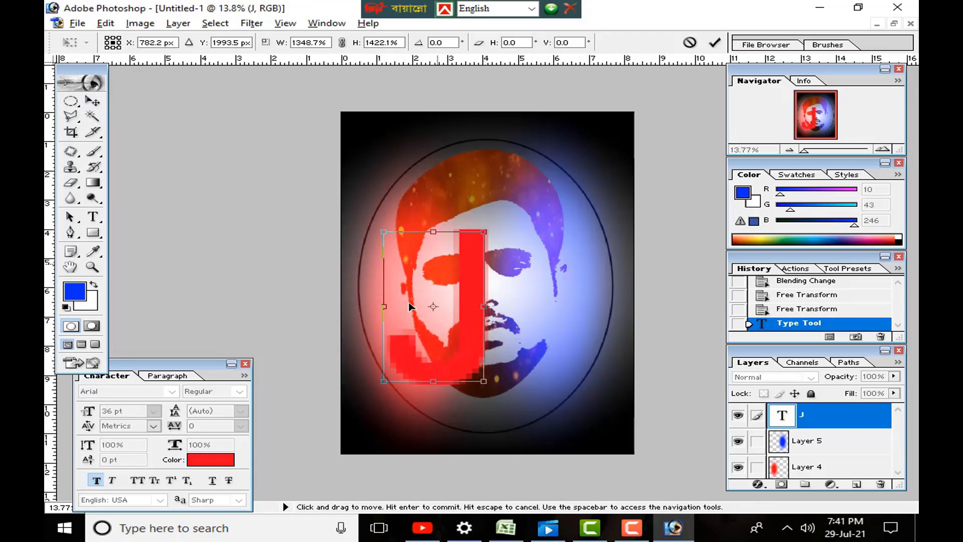
drag(381, 307, 405, 307)
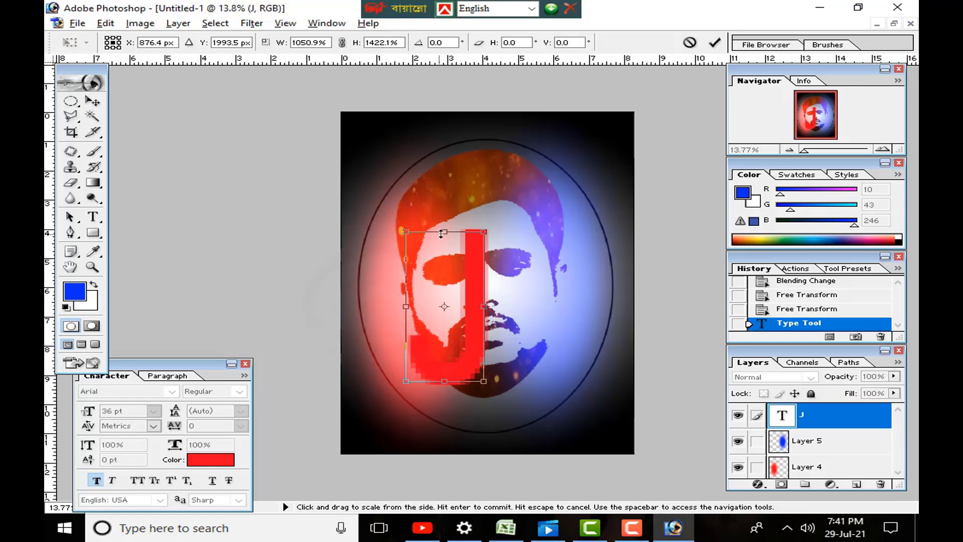
drag(445, 236, 444, 276)
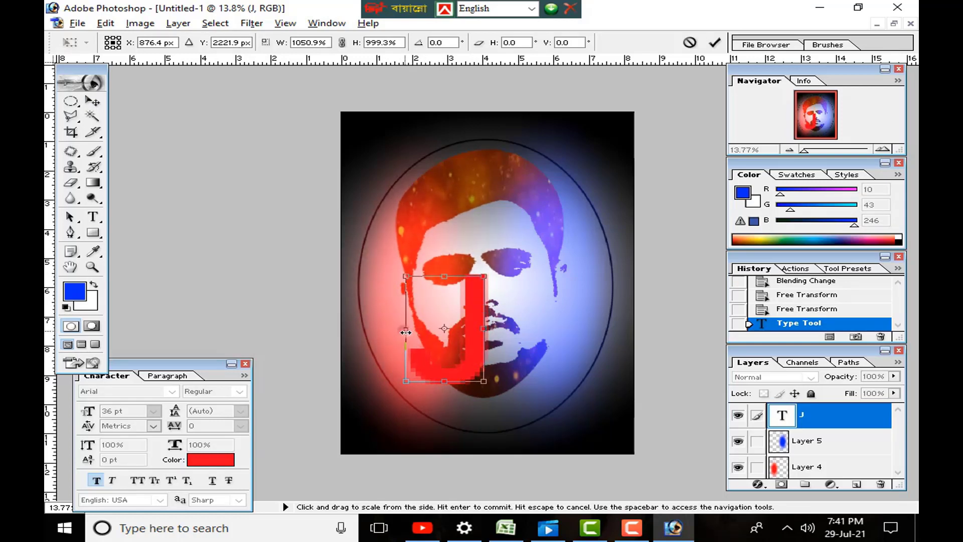
drag(405, 332, 430, 331)
drag(486, 353, 492, 353)
drag(461, 316, 470, 373)
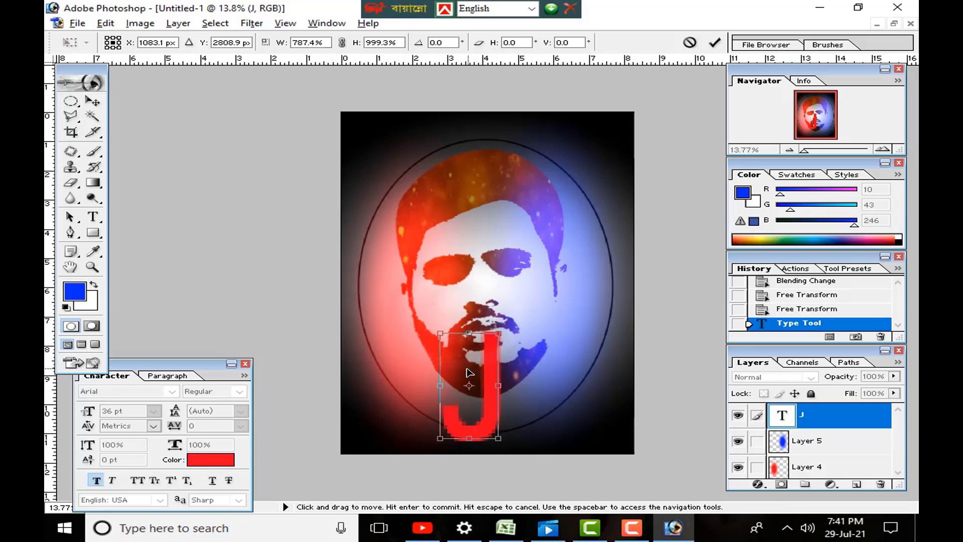
drag(469, 333, 469, 377)
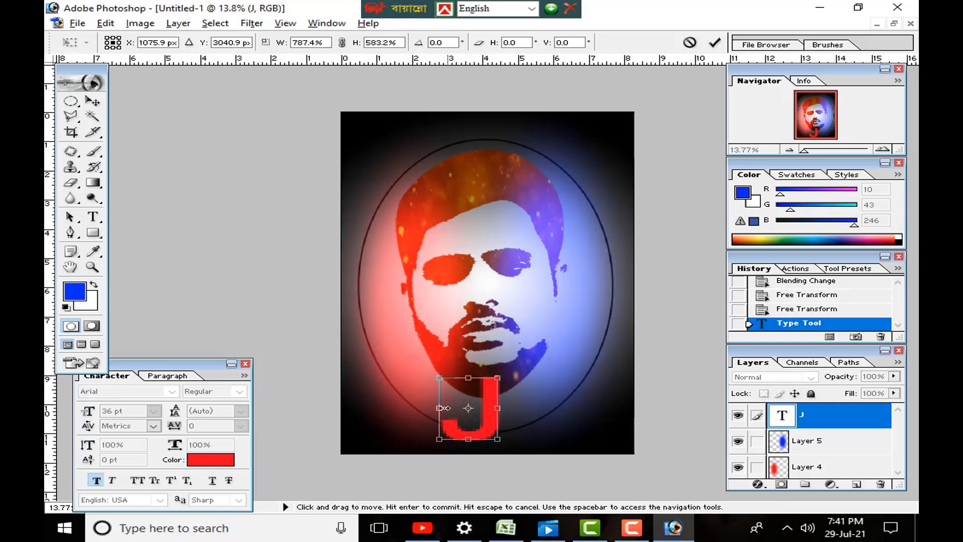
drag(442, 408, 482, 408)
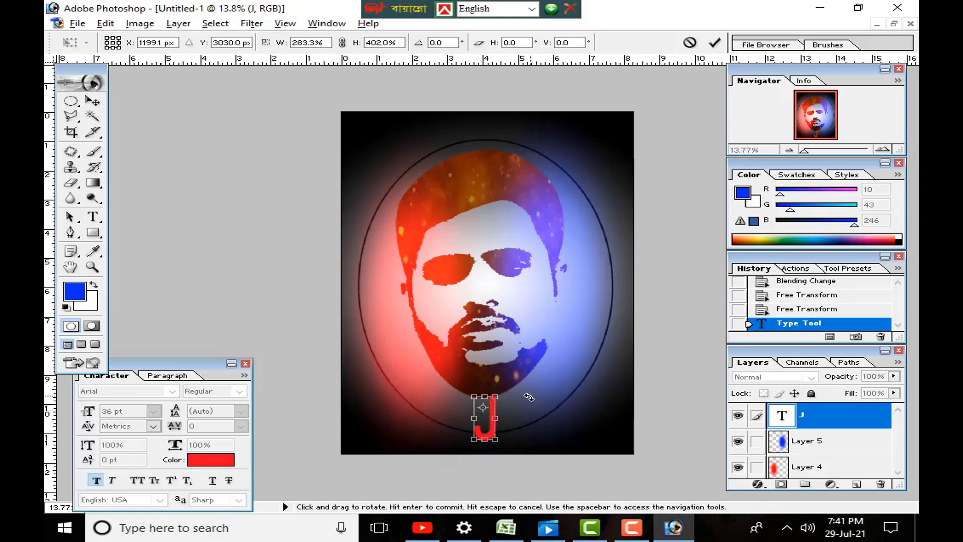
- Shift the letter J slightly left under the chin, reduce its height to about 321%, and commit the transform
key(Up)
key(Up)
key(Up)
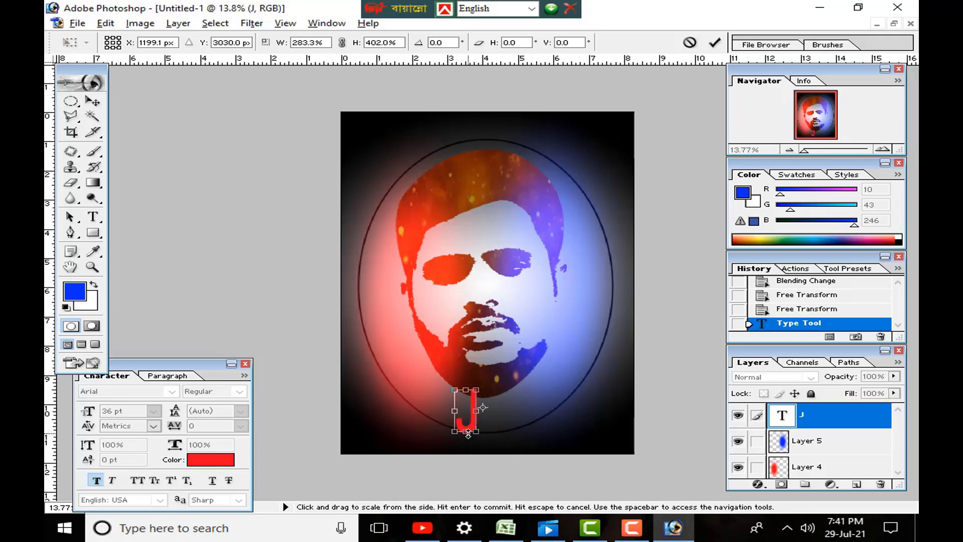
mouse_move(468, 435)
mouse_down()
mouse_move(468, 444)
mouse_move(470, 427)
mouse_up()
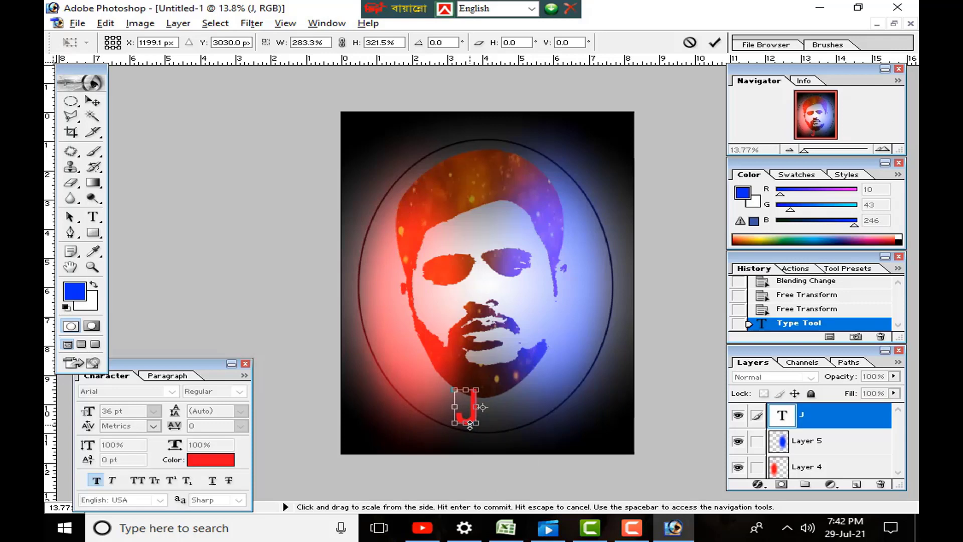
drag(466, 388, 462, 407)
click(718, 43)
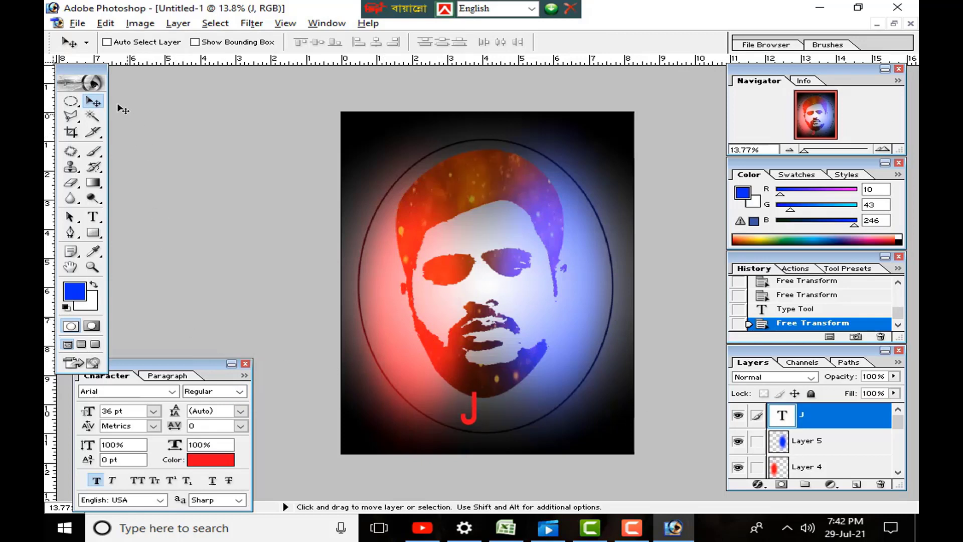
- Add a text layer reading tv to the right of the letter J, beside the chin
click(93, 216)
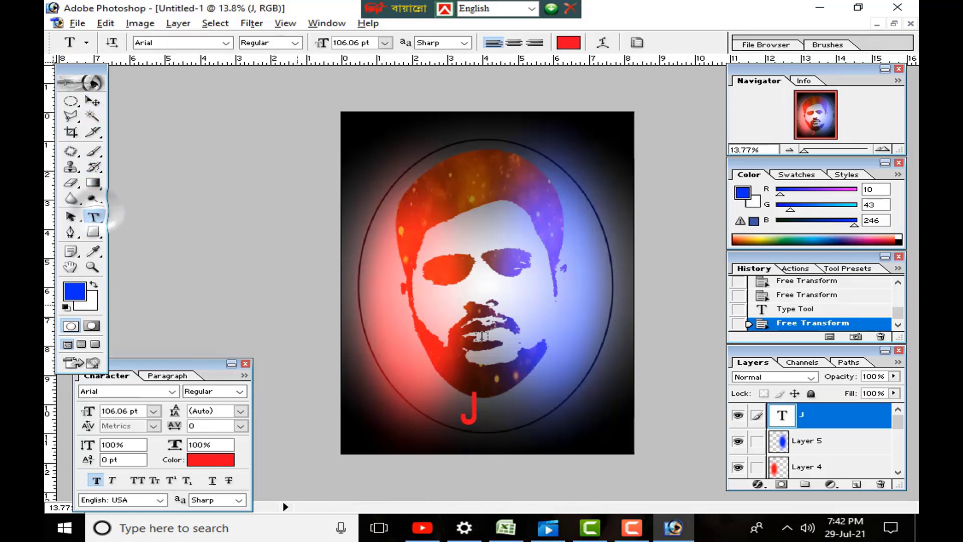
click(527, 401)
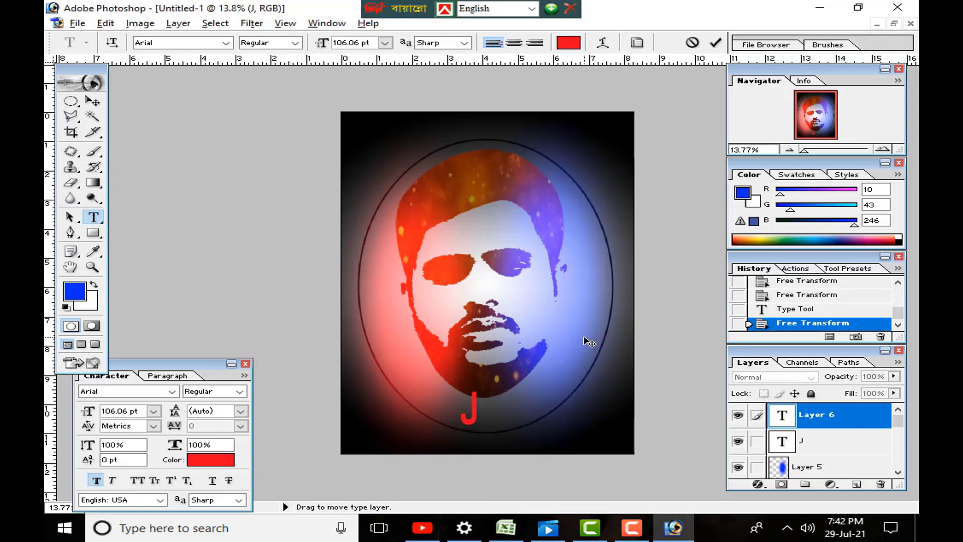
text(tv)
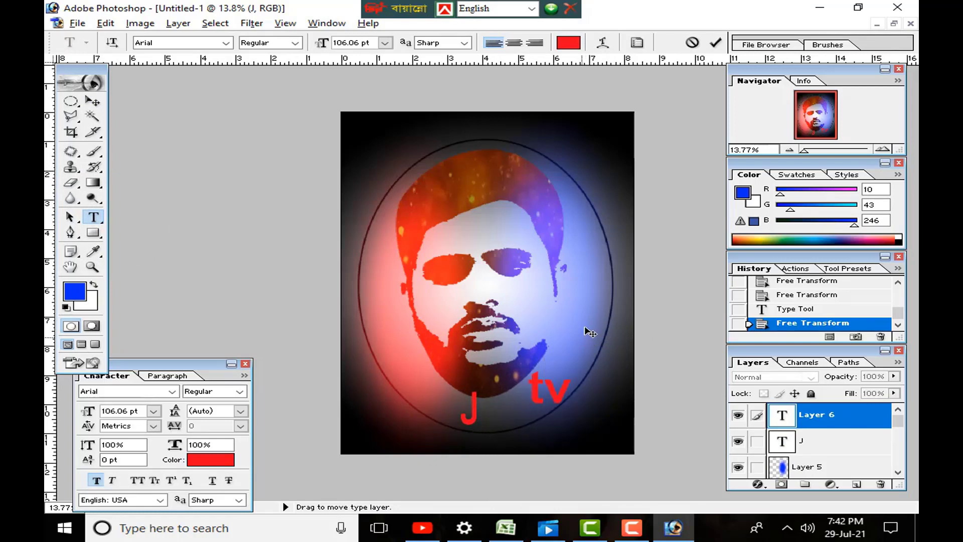
- Set the text colour of tv to green 22F331
drag(570, 382, 527, 392)
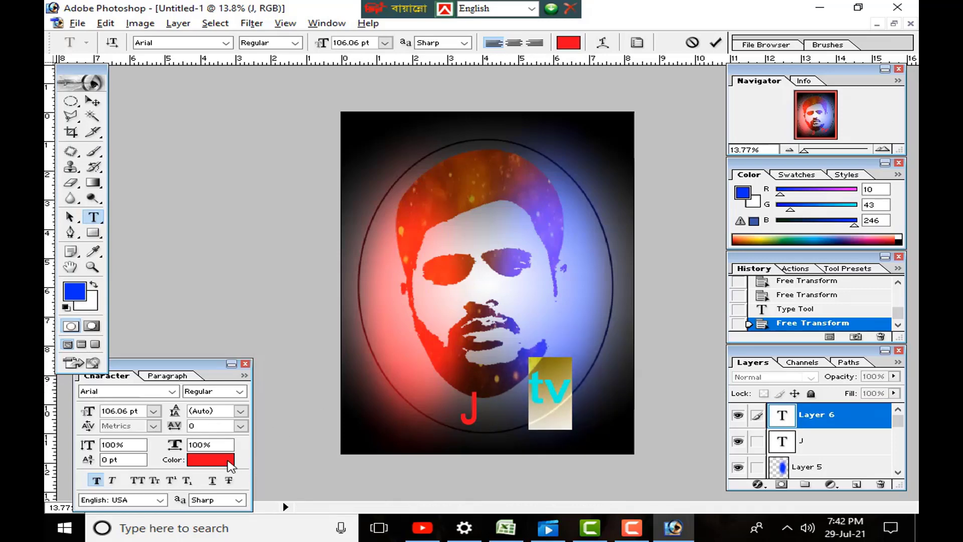
click(230, 460)
click(509, 413)
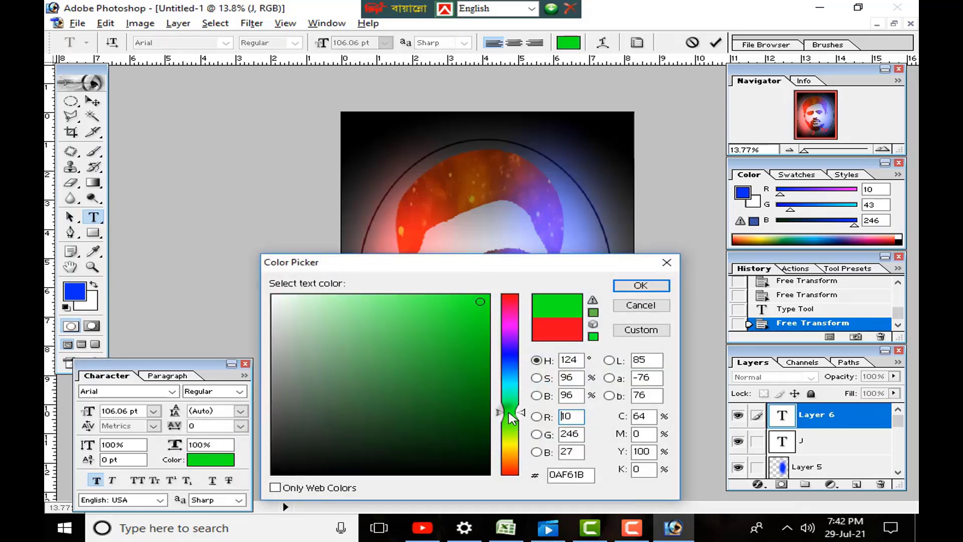
click(459, 303)
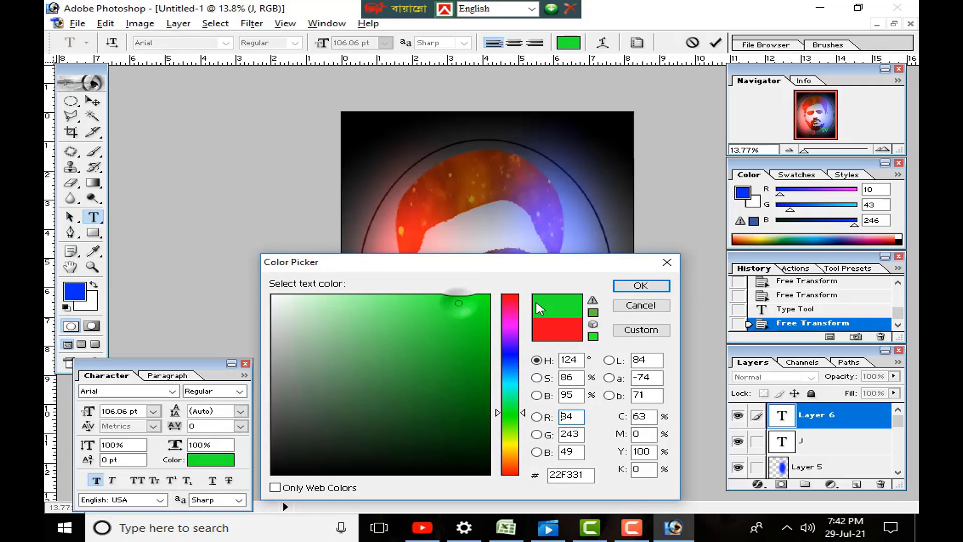
click(639, 285)
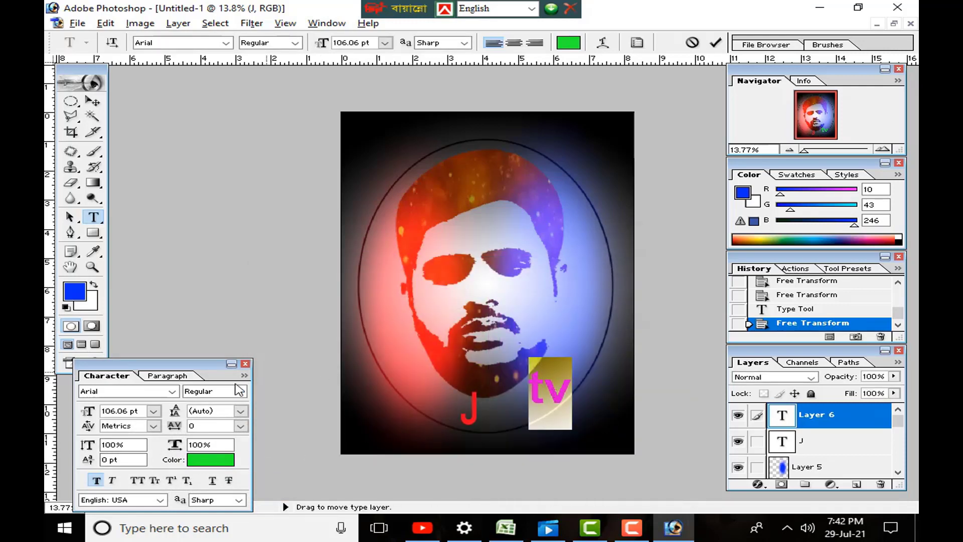
- Set the font size of tv to 18 pt and commit the text
click(154, 412)
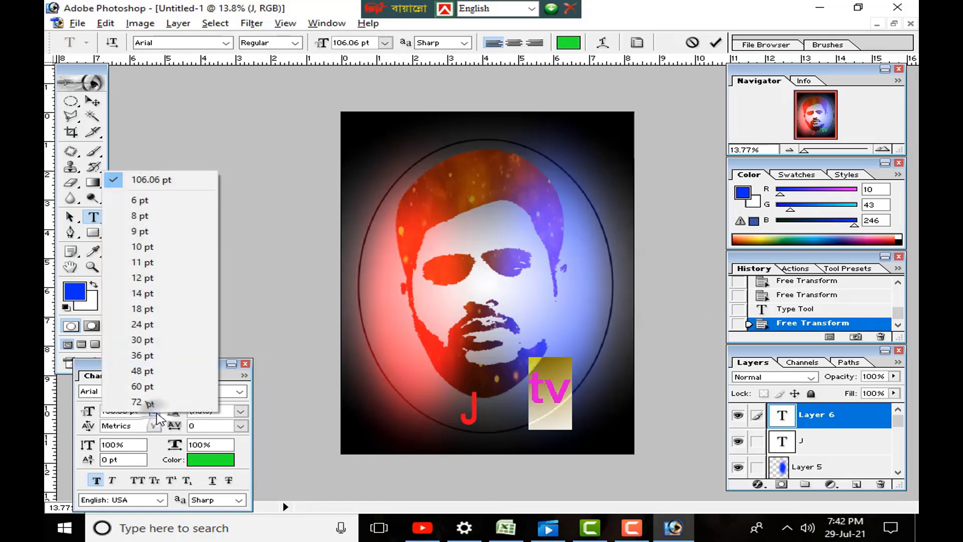
click(143, 309)
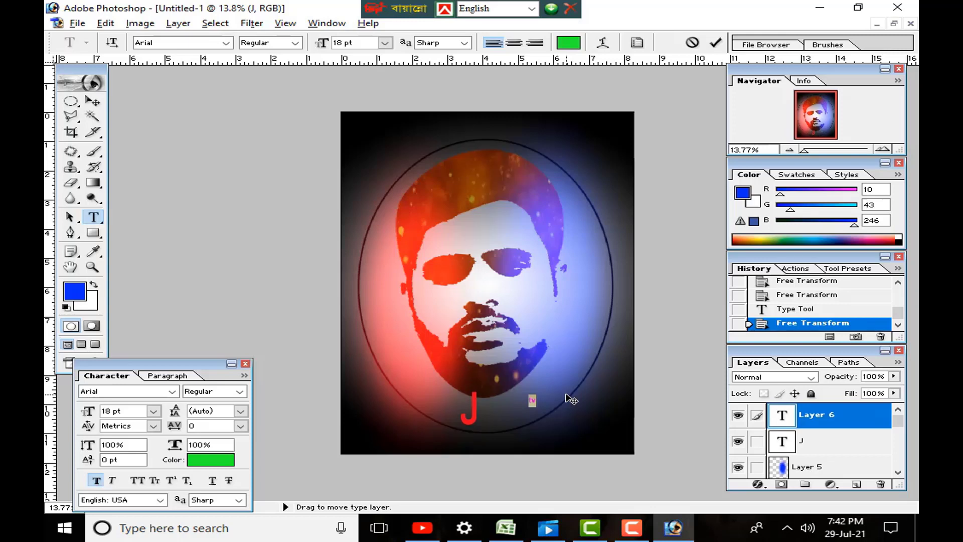
click(715, 42)
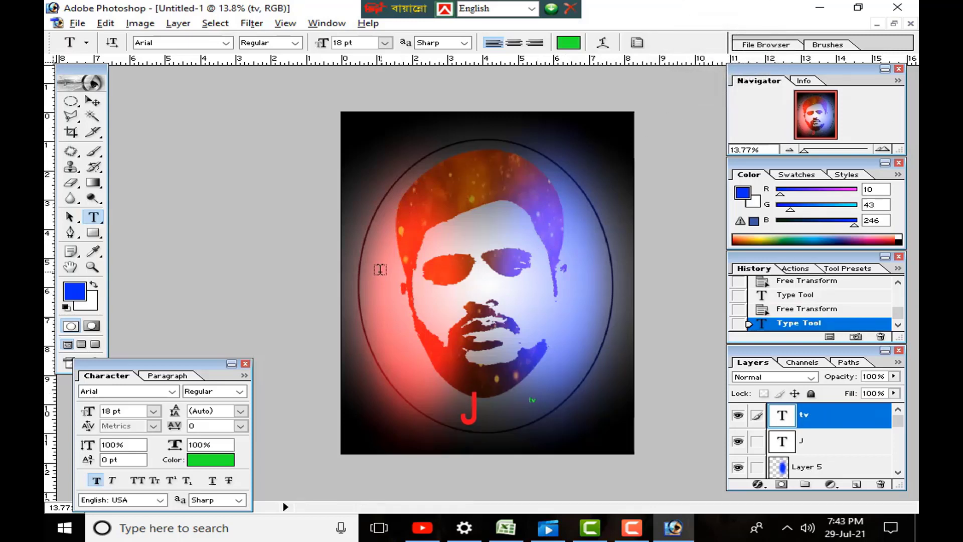
- Scale the tv text to about 236% width and 606% height and lower it towards the letter J's level
key(ctrl+t)
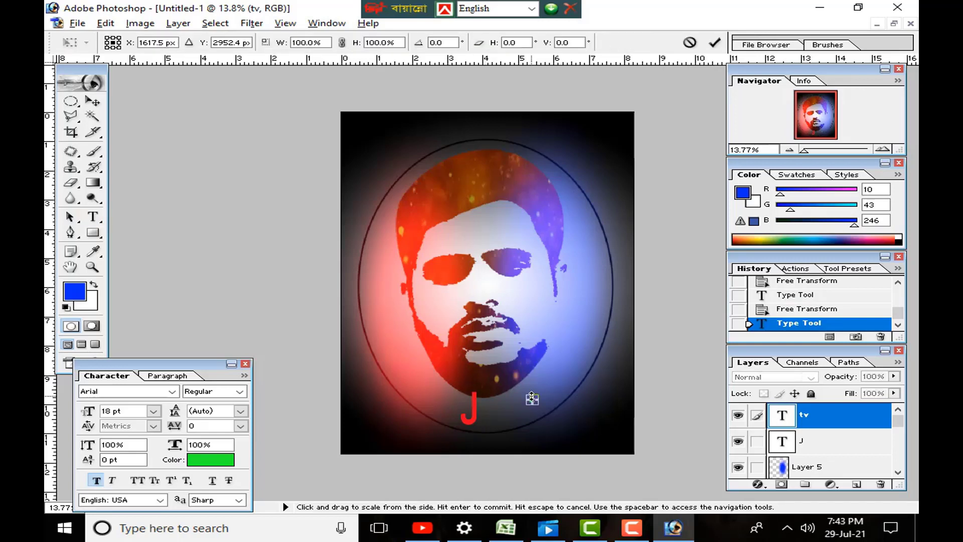
drag(533, 395, 488, 414)
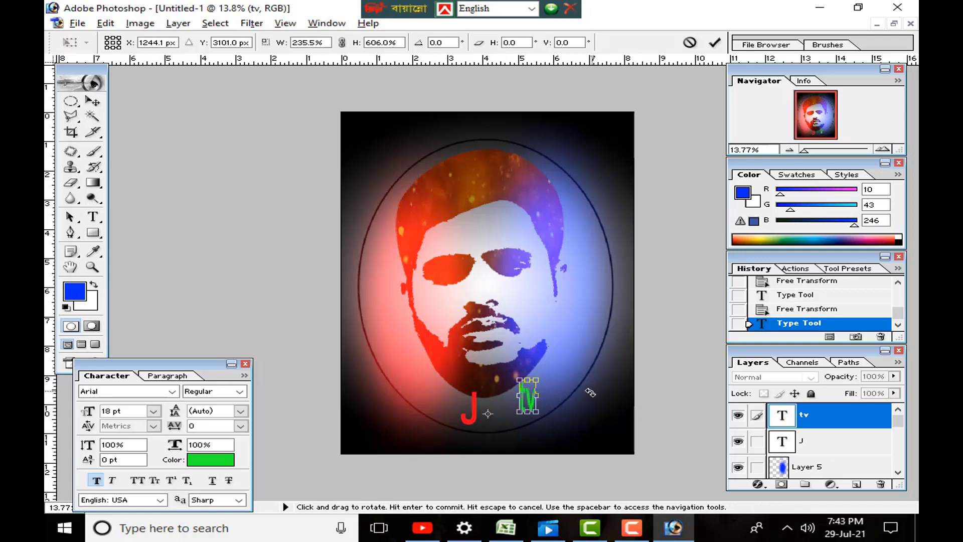
key(Down)
key(Down)
key(Down)
key(Down)
key(Down)
key(Down)
key(Down)
key(Down)
key(Down)
key(Down)
- Move the tv text left and down until it sits directly beside the letter J, and commit the transform
key(Left)
key(Left)
key(Left)
key(Left)
key(Left)
key(Left)
key(Left)
key(Left)
key(Left)
key(Left)
key(Left)
key(Left)
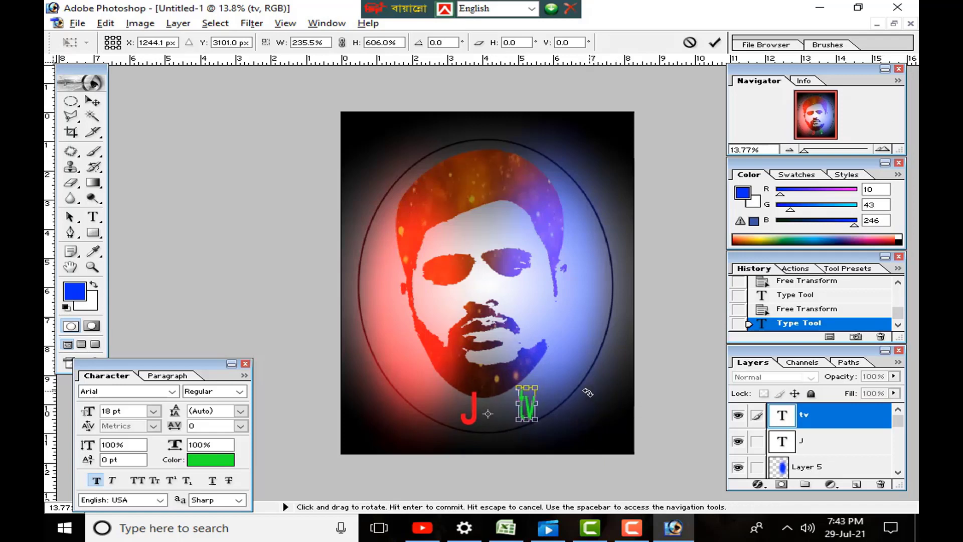
key(Left)
key(Left)
key(Left)
key(Left)
key(Left)
key(Left)
key(Left)
key(Left)
key(Left)
key(Left)
key(Left)
key(Left)
key(Left)
key(Left)
key(Left)
key(Left)
key(Left)
key(Left)
key(Left)
key(Left)
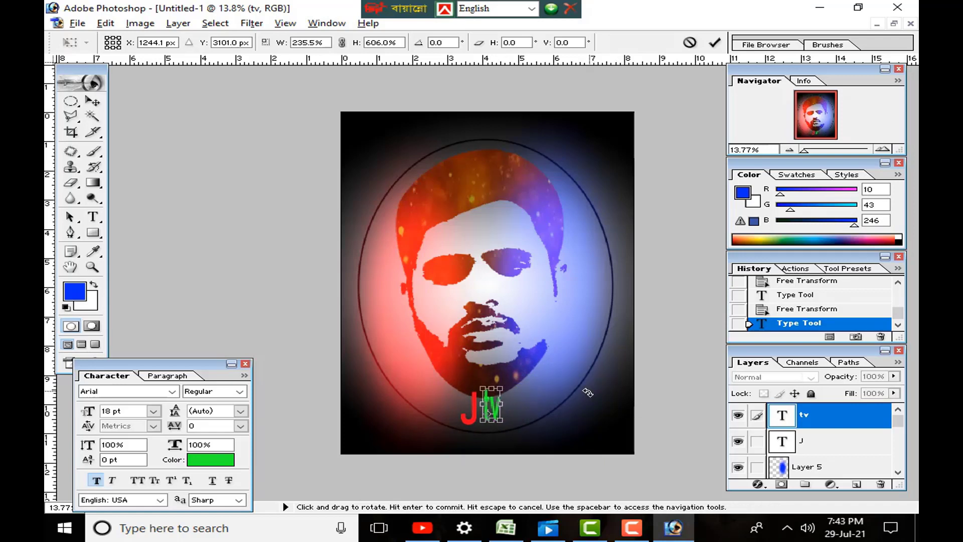
key(Down)
key(Down)
key(Down)
key(Down)
key(Down)
key(Down)
key(Down)
key(Down)
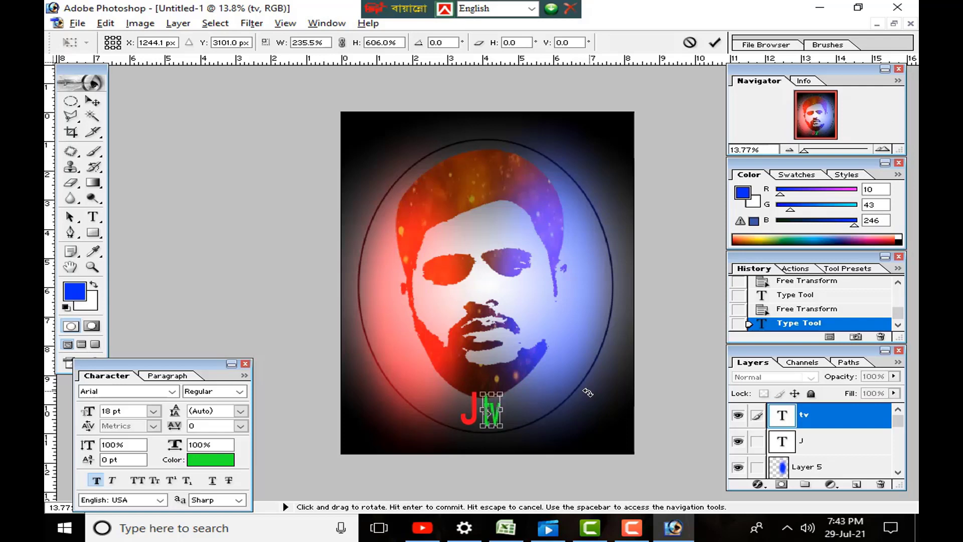
key(Left)
key(Left)
key(Left)
key(Left)
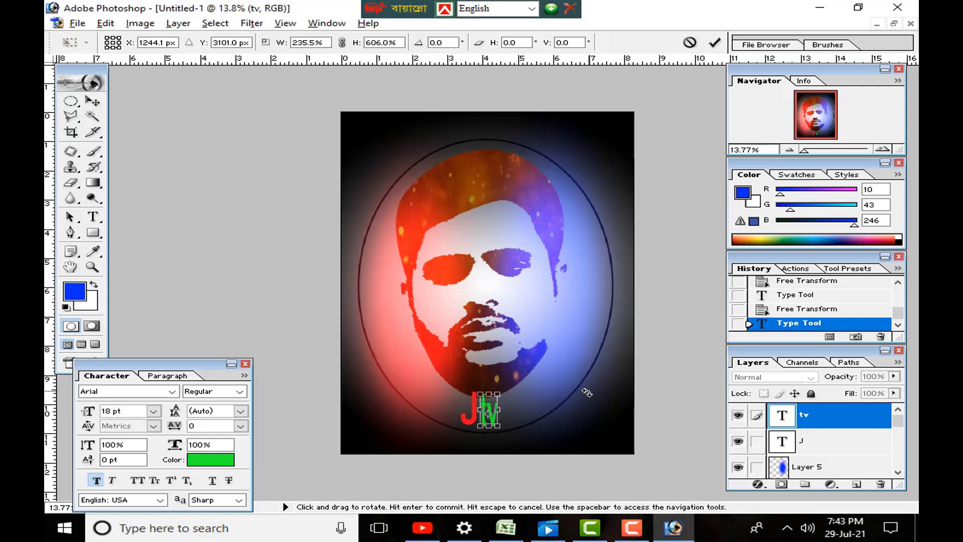
click(714, 43)
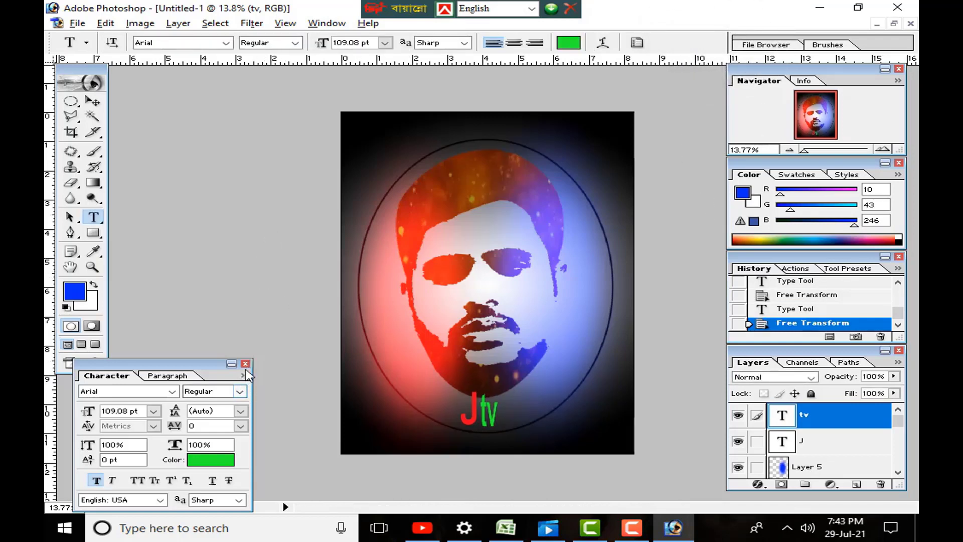
- Close the character settings and merge all visible layers into the Background
click(245, 364)
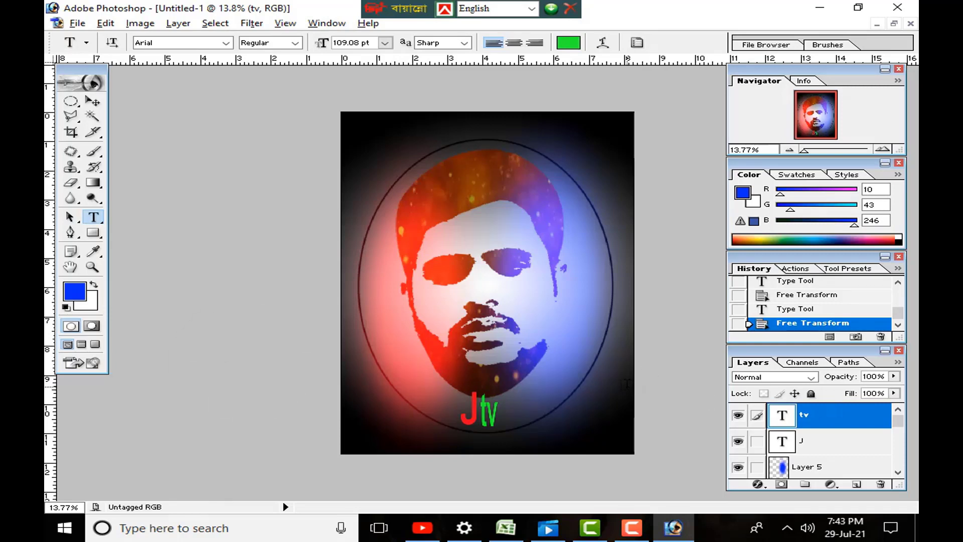
scroll(627, 384, down, 1)
scroll(626, 383, up, 1)
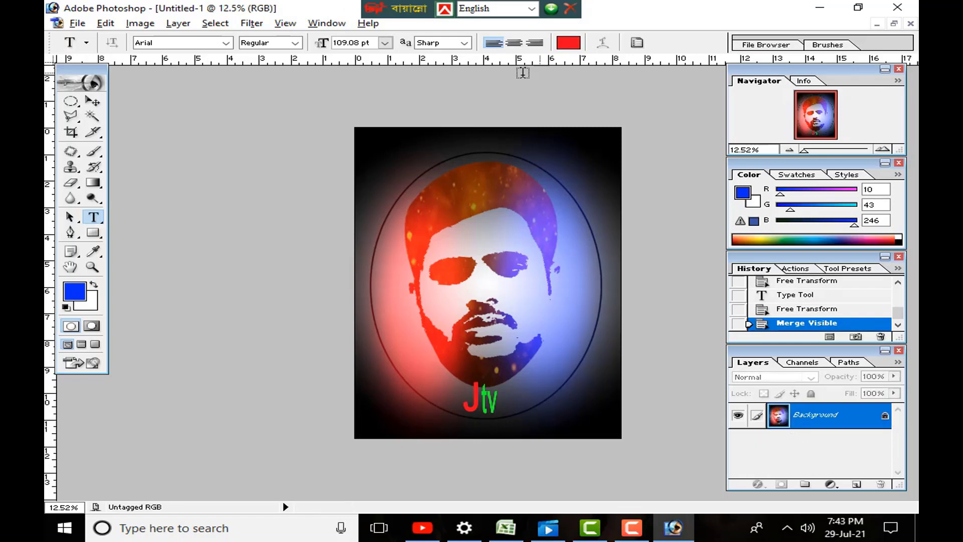
key(ctrl+0)
scroll(515, 247, up, 1)
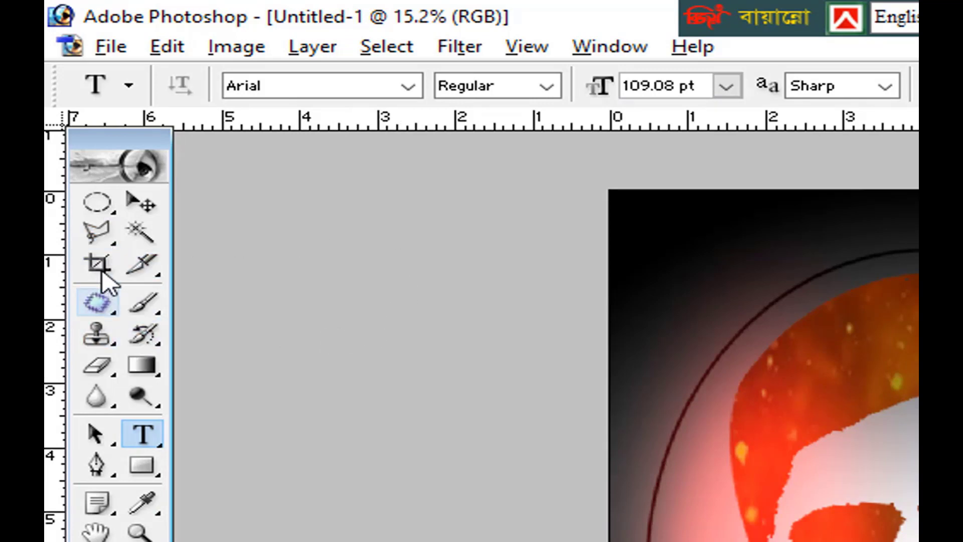
- Convert the Background to a regular layer and build a Magic Wand selection of the black areas outside the ellipse
click(143, 236)
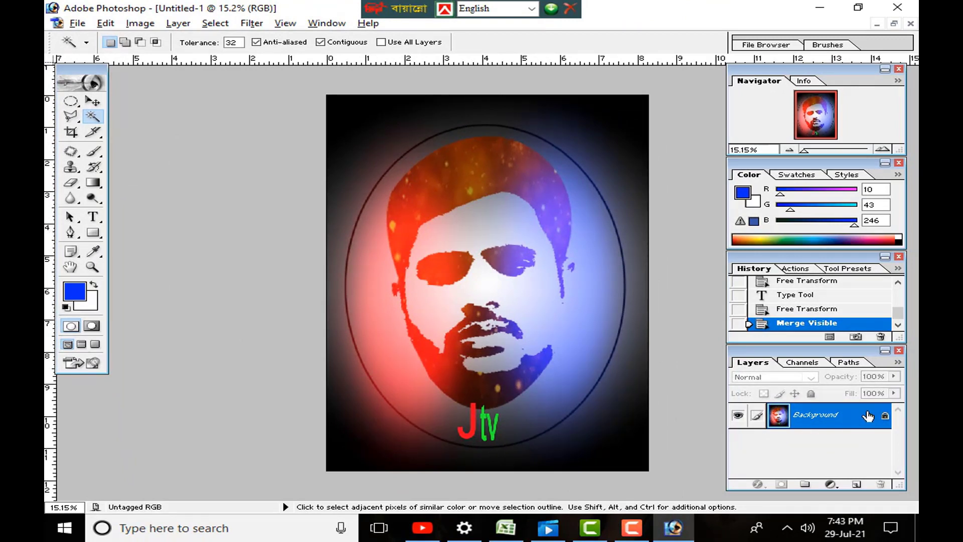
double_click(884, 419)
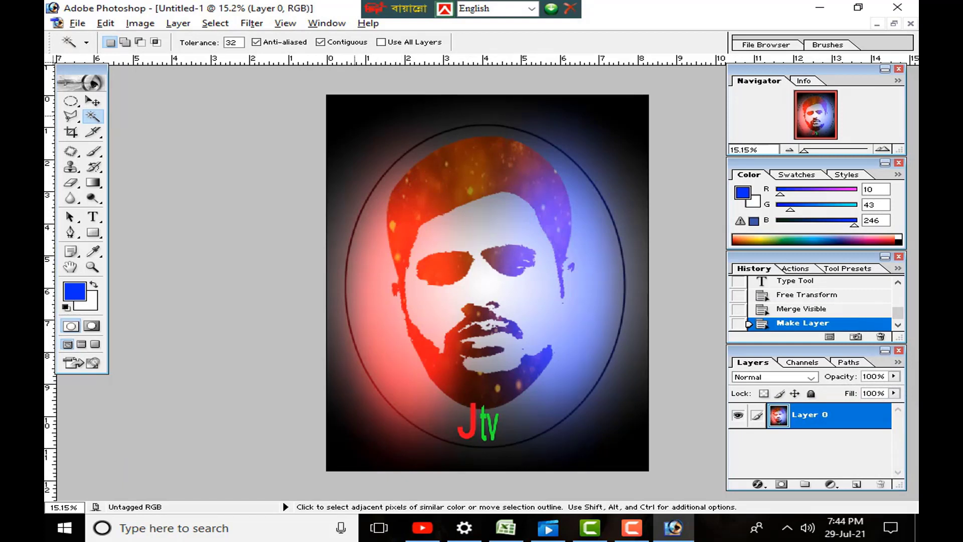
click(355, 120)
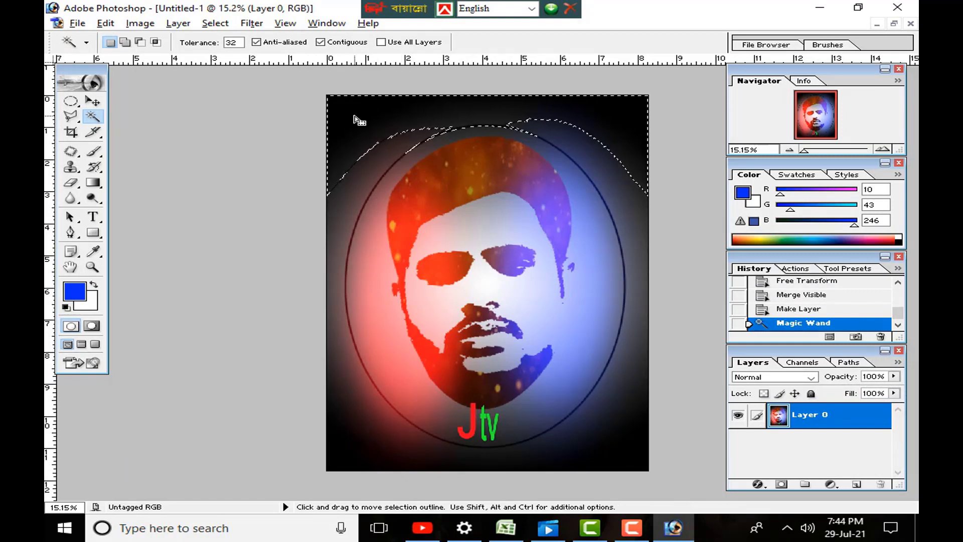
click(126, 43)
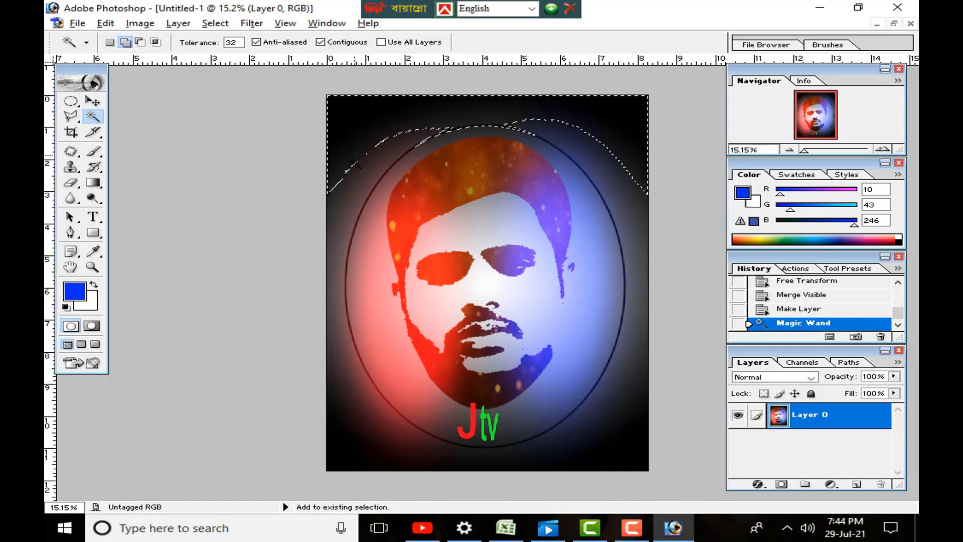
click(357, 166)
click(331, 306)
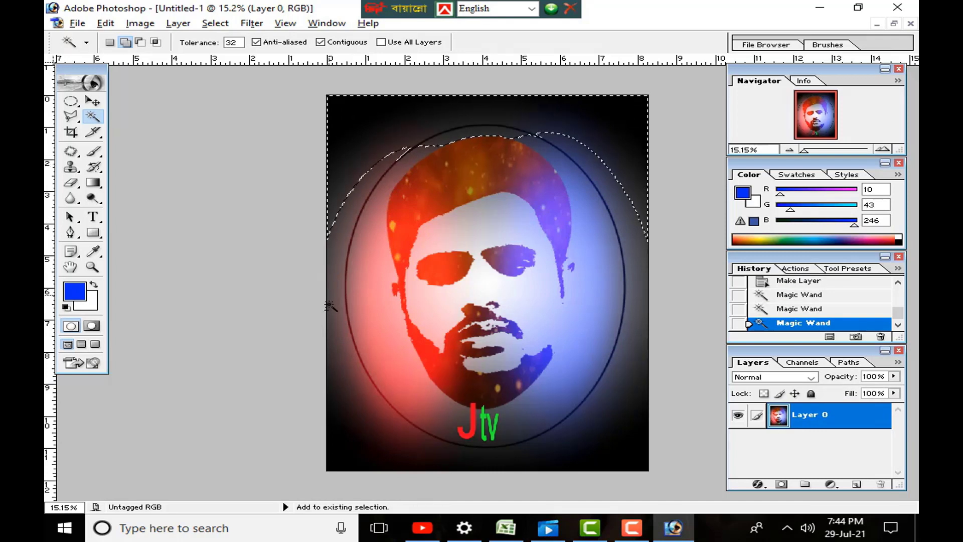
shift+click(351, 390)
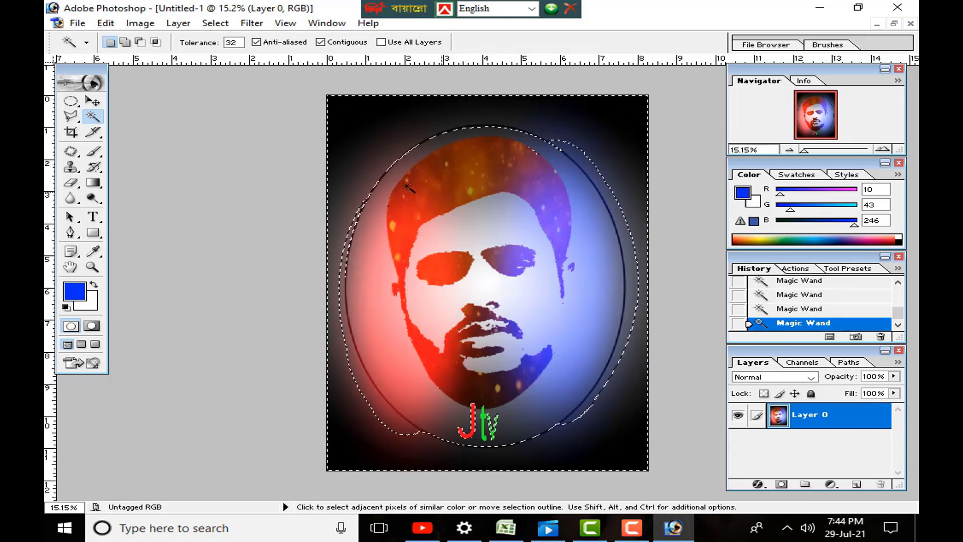
- Refine the Magic Wand selection to cover the glow and black outside the ellipse outline, leaving the Jtv lettering and oval interior unselected
click(140, 42)
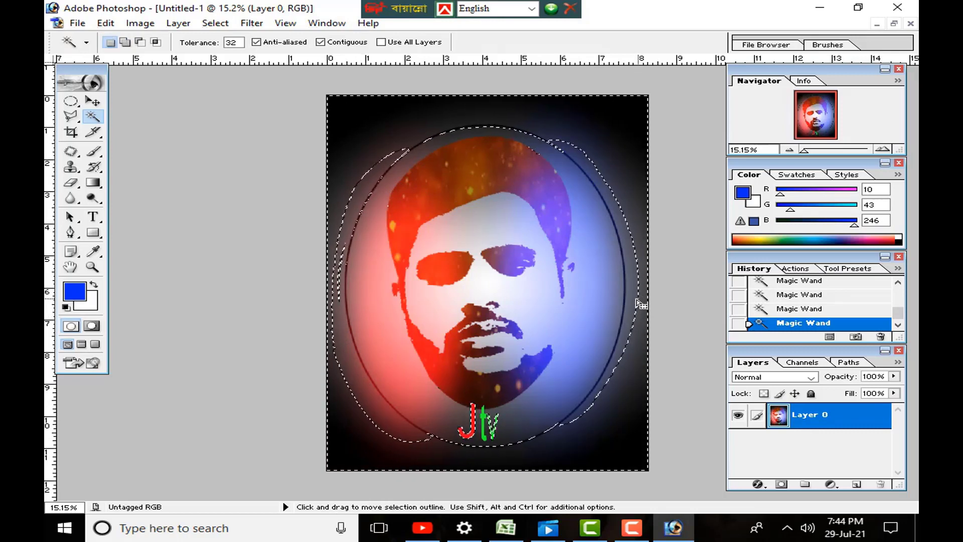
key(shift)
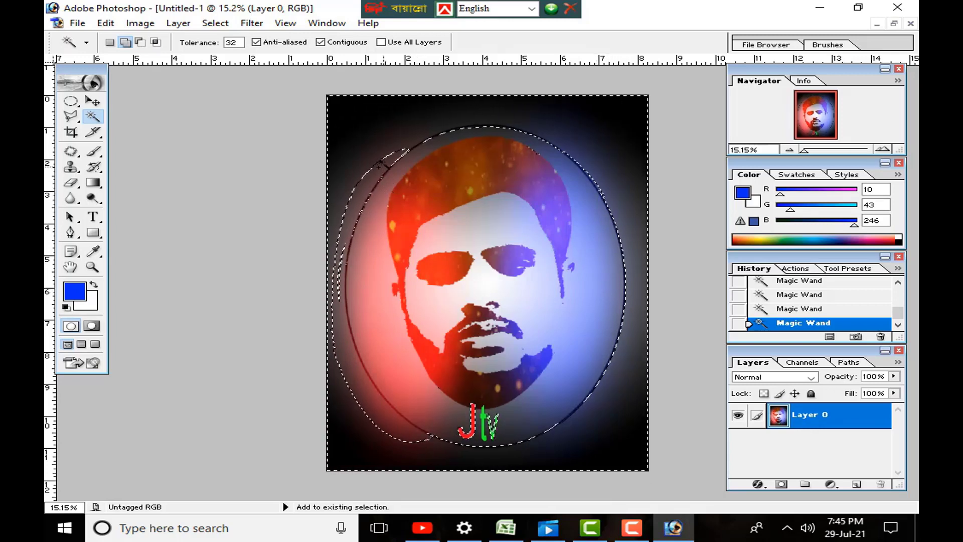
shift+click(383, 176)
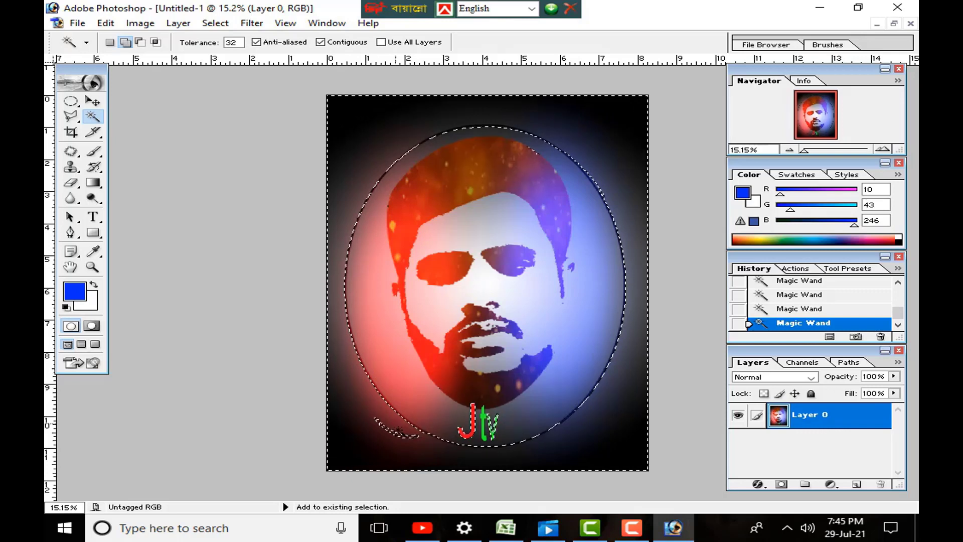
key(alt)
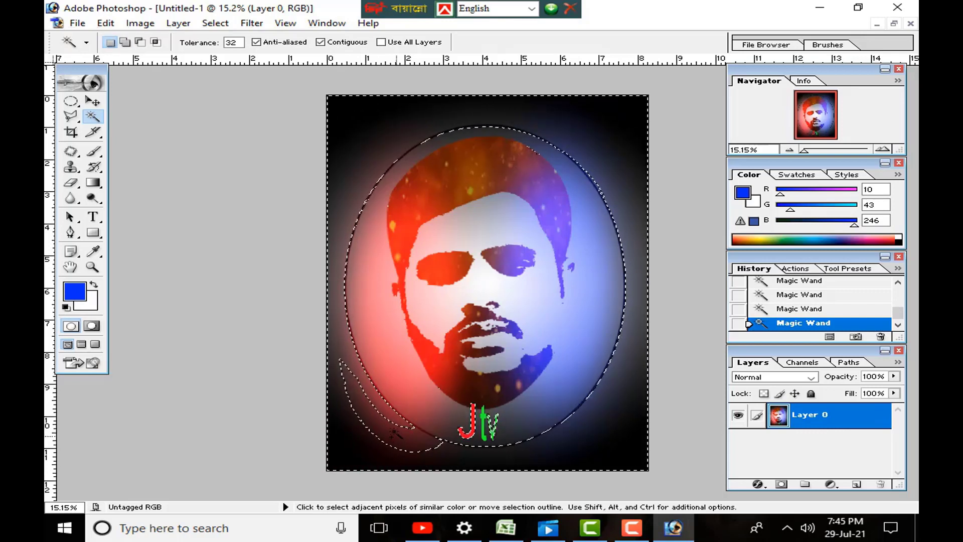
key(shift)
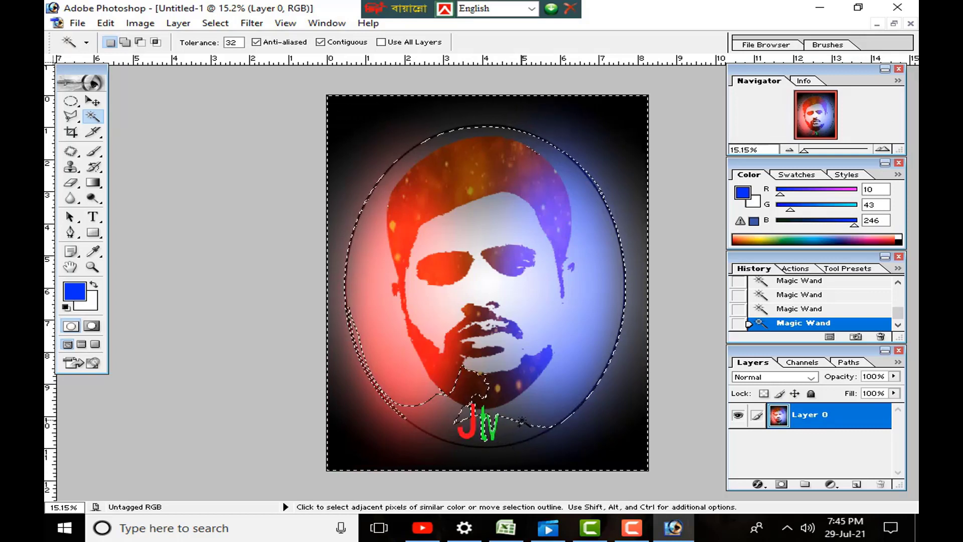
key(alt)
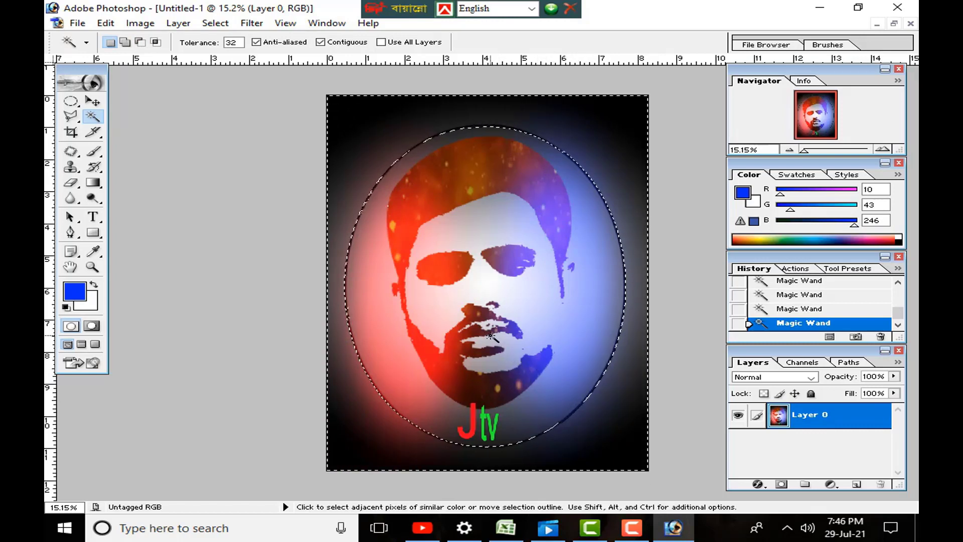
- Delete the selected background around the ellipse, deselect, and move the oval portrait up and slightly right on the canvas
key(Delete)
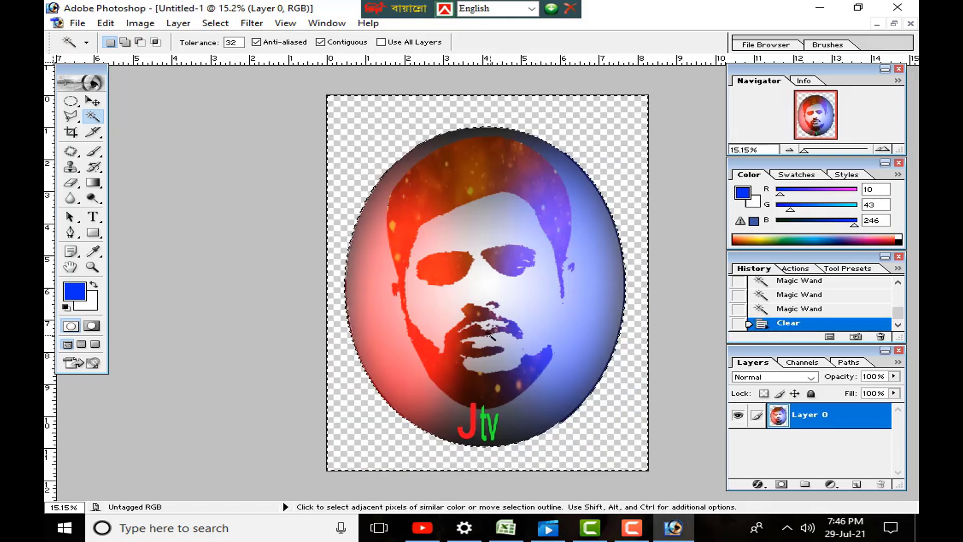
key(ctrl+d)
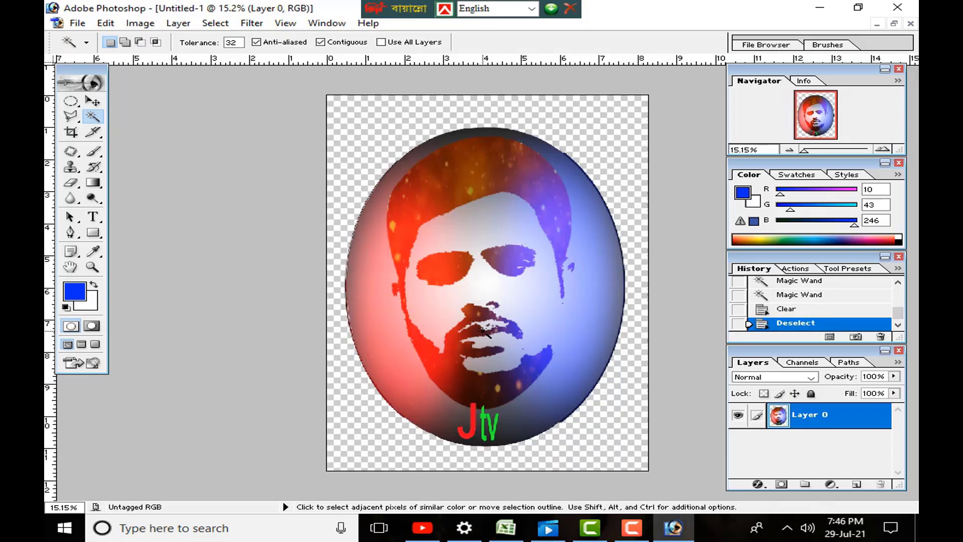
click(95, 102)
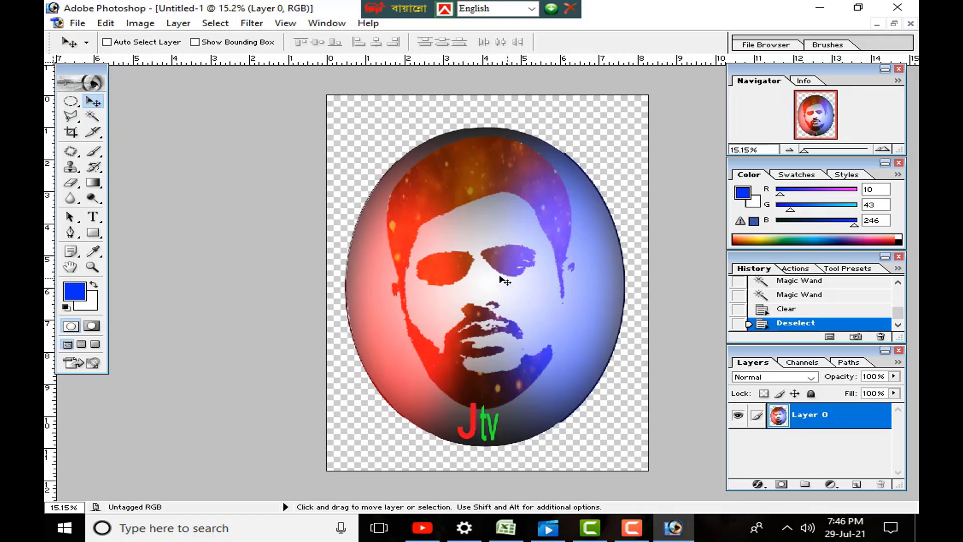
mouse_move(507, 275)
mouse_down()
mouse_move(530, 319)
mouse_move(506, 245)
mouse_move(541, 316)
mouse_move(495, 281)
mouse_move(506, 274)
mouse_move(562, 280)
mouse_move(518, 266)
mouse_move(523, 286)
mouse_move(506, 314)
mouse_move(487, 279)
mouse_move(547, 314)
mouse_move(597, 320)
mouse_move(596, 287)
mouse_move(511, 293)
mouse_move(516, 287)
mouse_up()
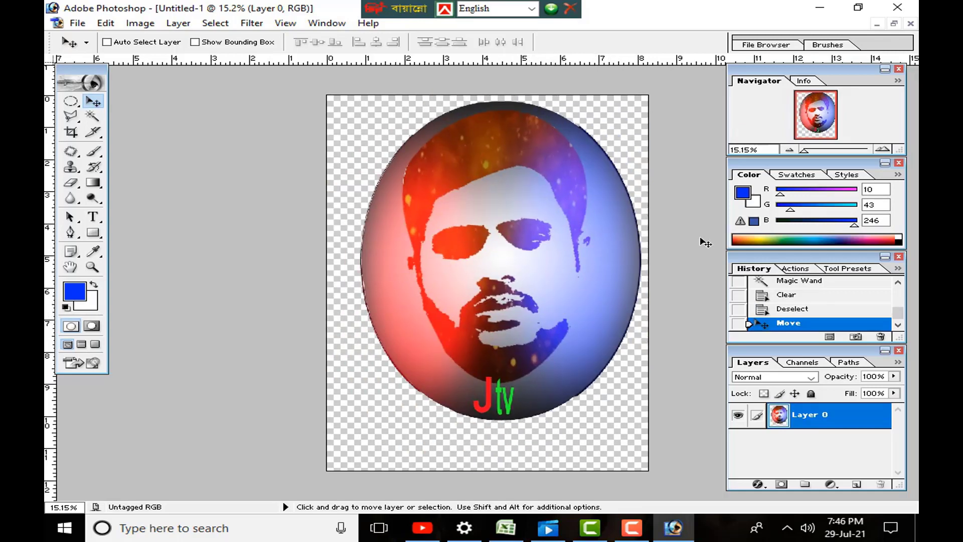